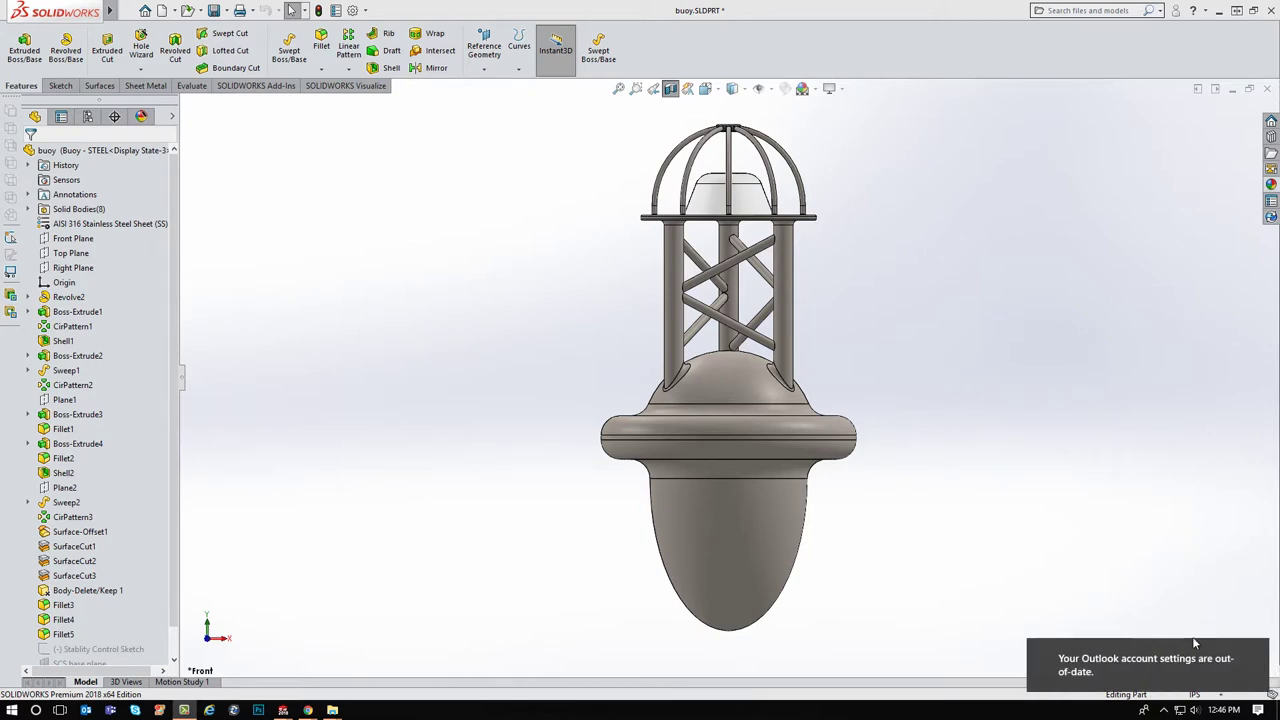
Dismiss the Outlook notification and orbit the buoy to a three-quarter view from above
{"action": "left_click", "coordinate": [1257, 654]}
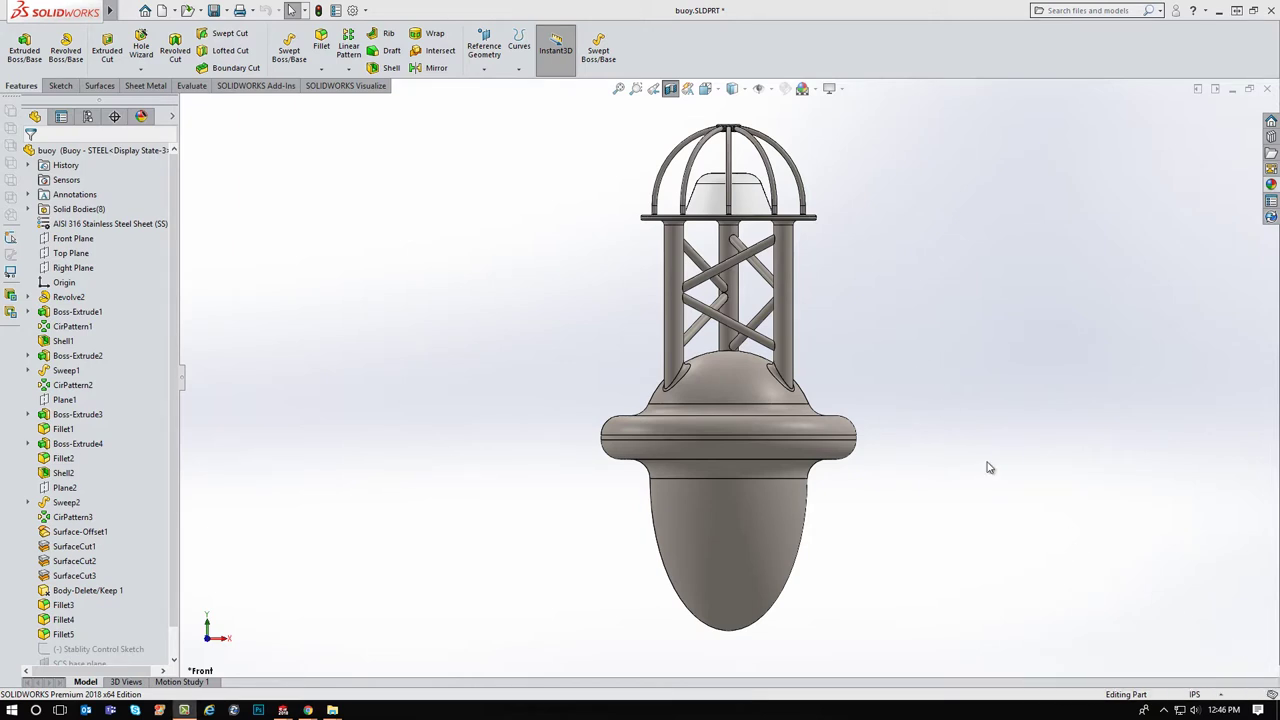
{"action": "middle_click_drag", "start_coordinate": [932, 290], "coordinate": [923, 370]}
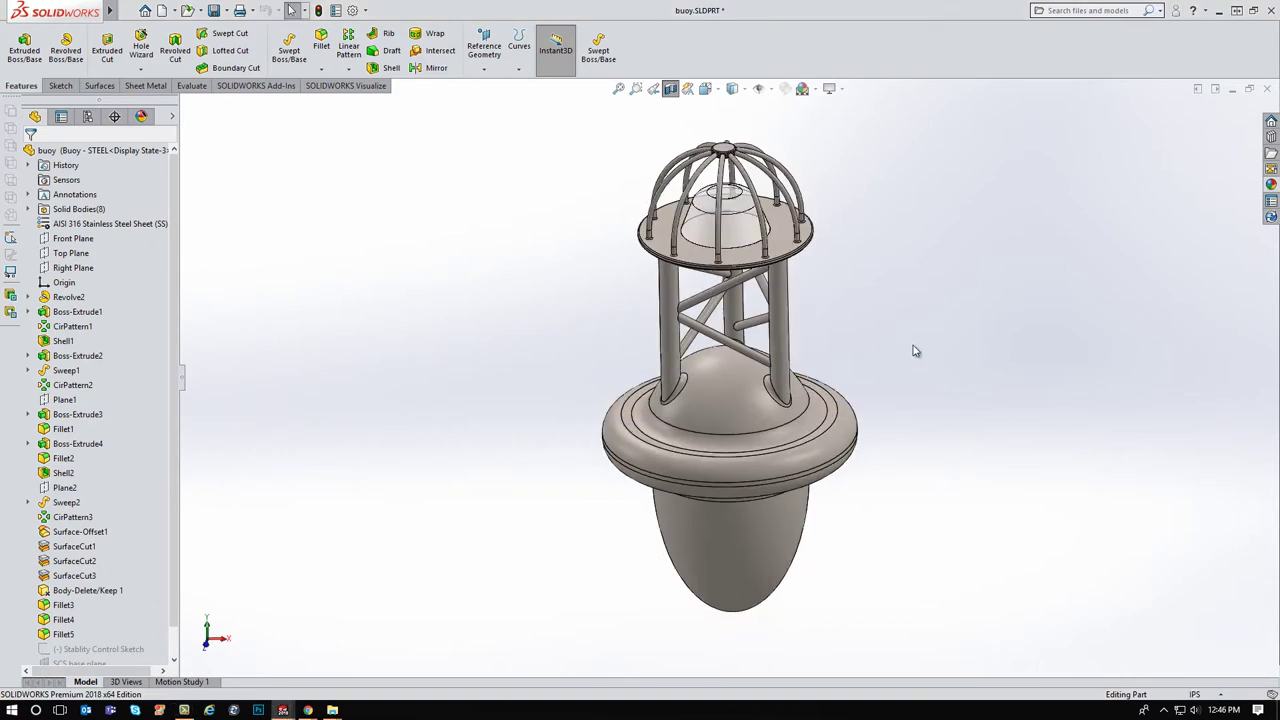
{"action": "middle_click_drag", "start_coordinate": [906, 295], "coordinate": [826, 346]}
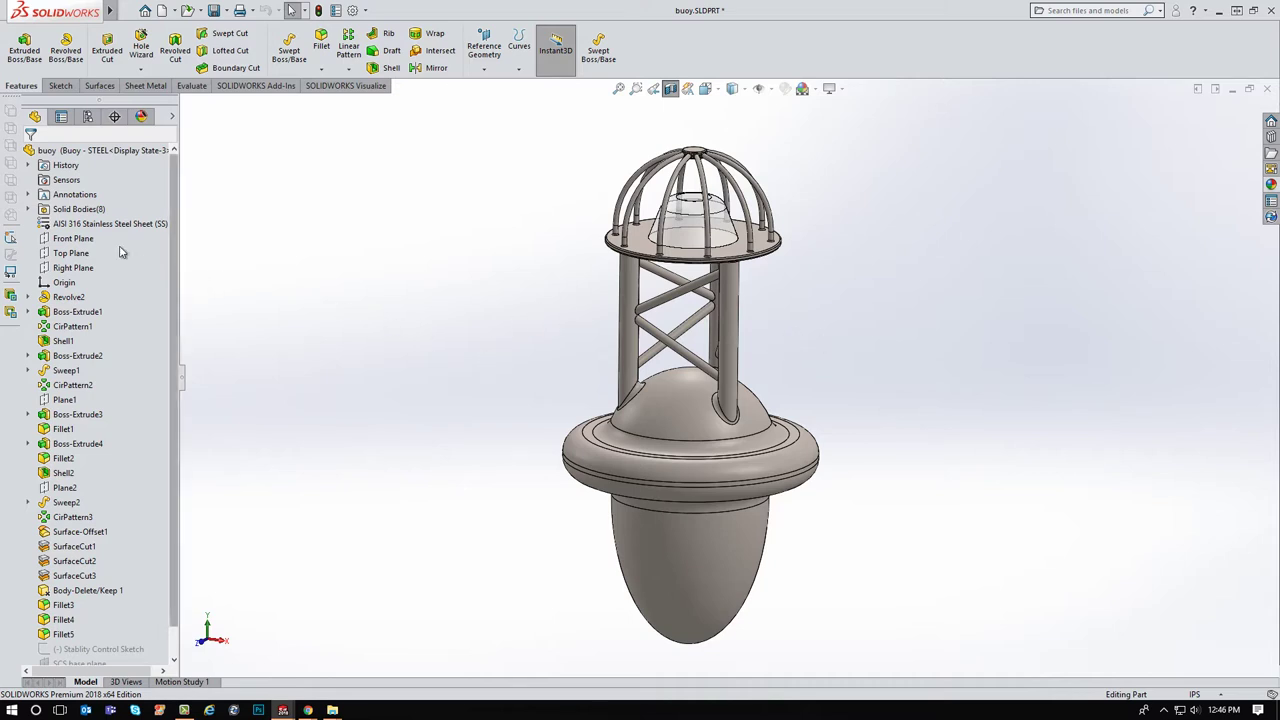
{"action": "left_click", "coordinate": [29, 209]}
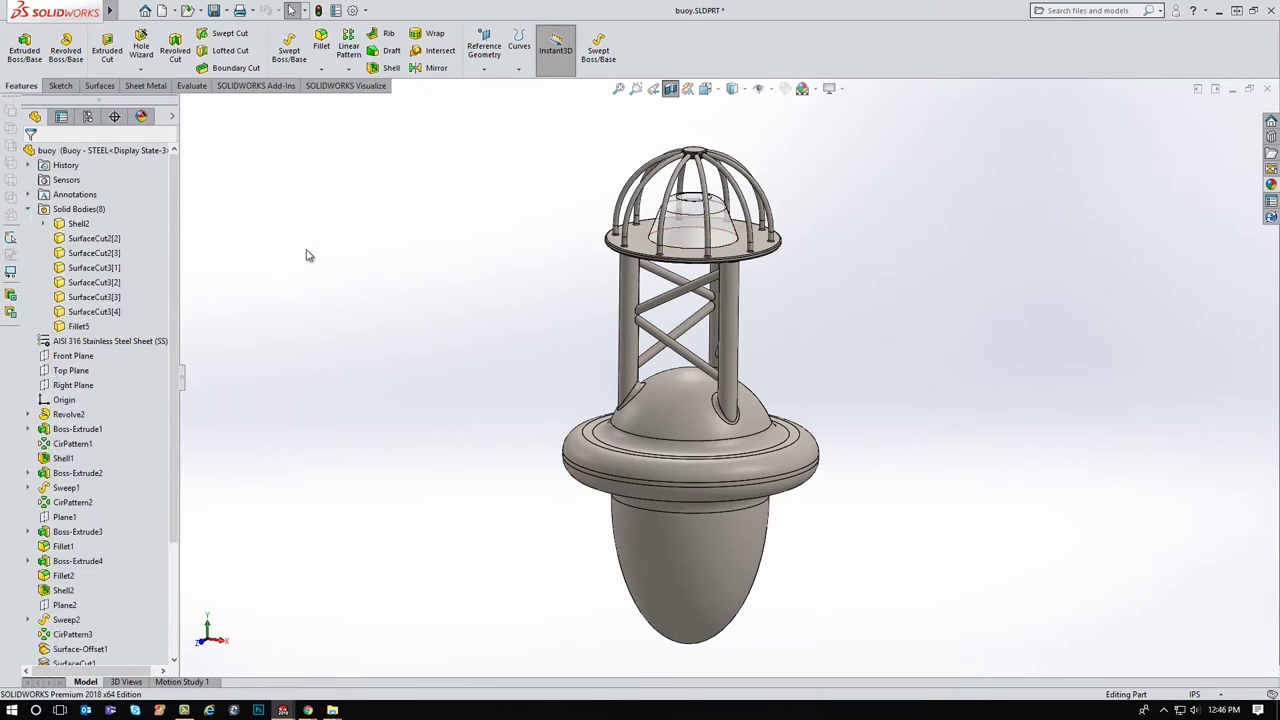
{"action": "left_click", "coordinate": [66, 225]}
{"action": "left_click", "coordinate": [78, 240]}
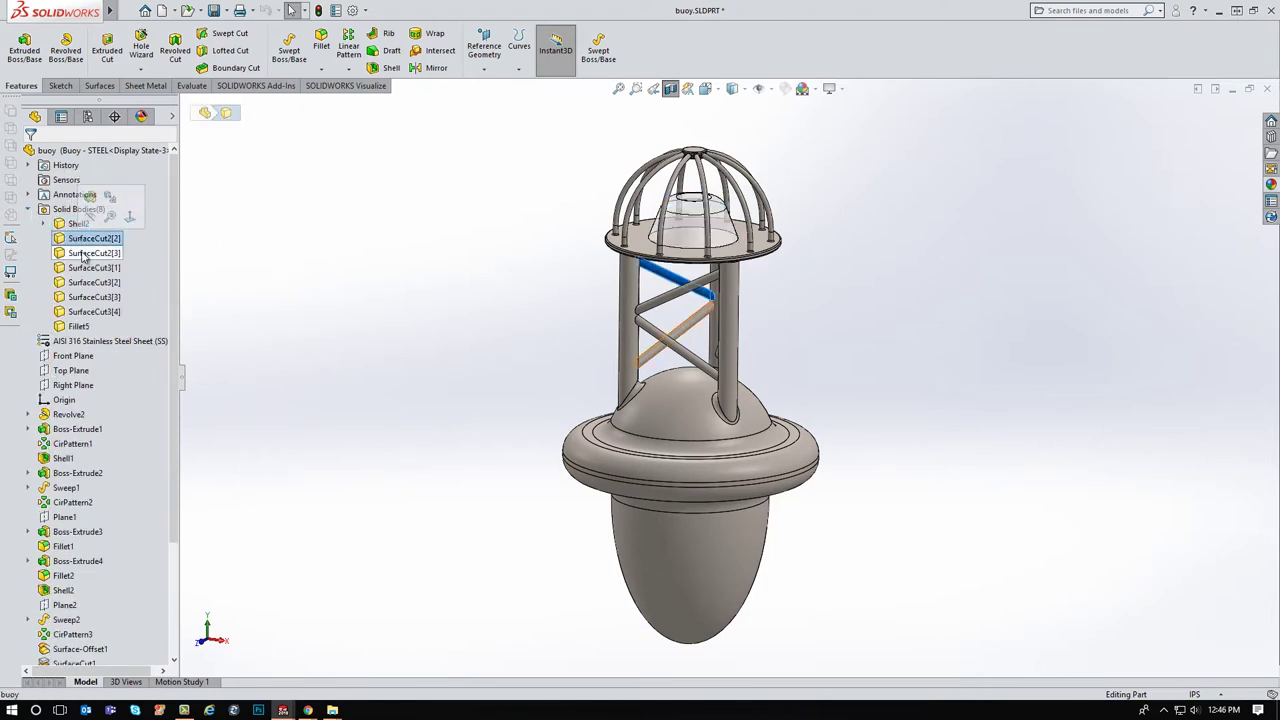
{"action": "left_click", "coordinate": [85, 255]}
{"action": "left_click", "coordinate": [90, 268]}
{"action": "left_click", "coordinate": [90, 282]}
{"action": "left_click", "coordinate": [93, 297]}
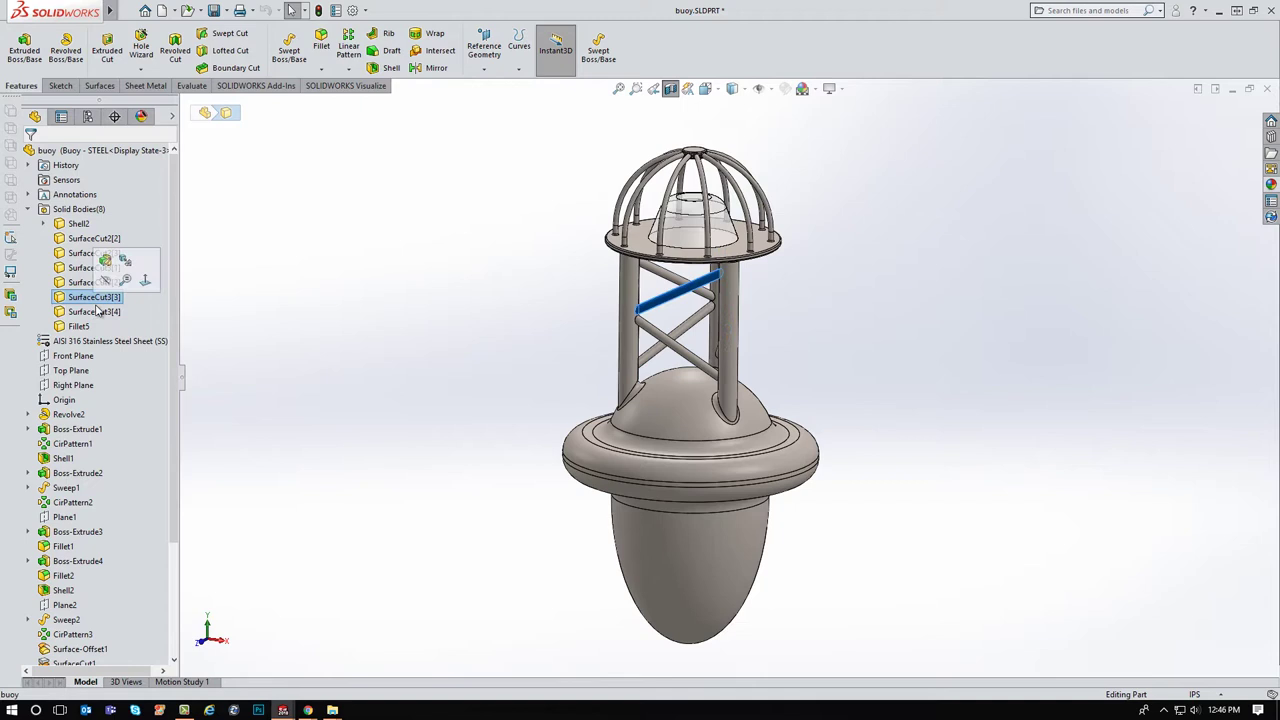
{"action": "left_click", "coordinate": [625, 147]}
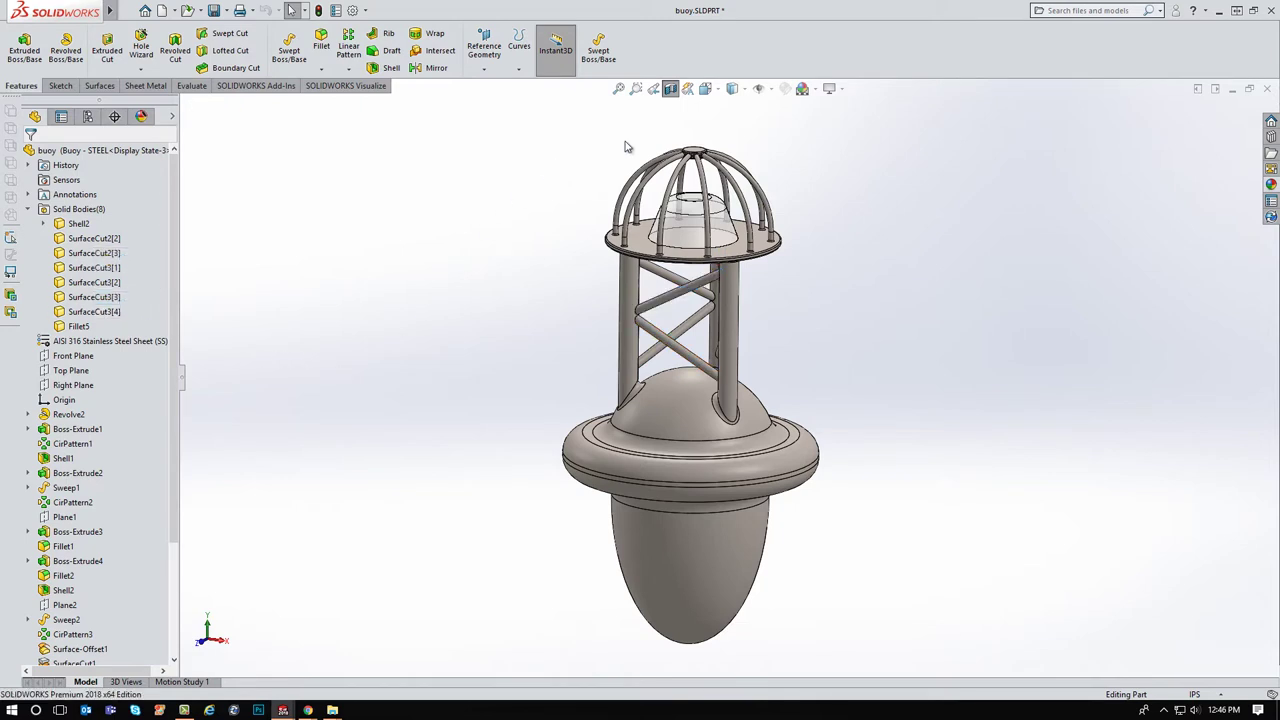
{"action": "left_click", "coordinate": [670, 88]}
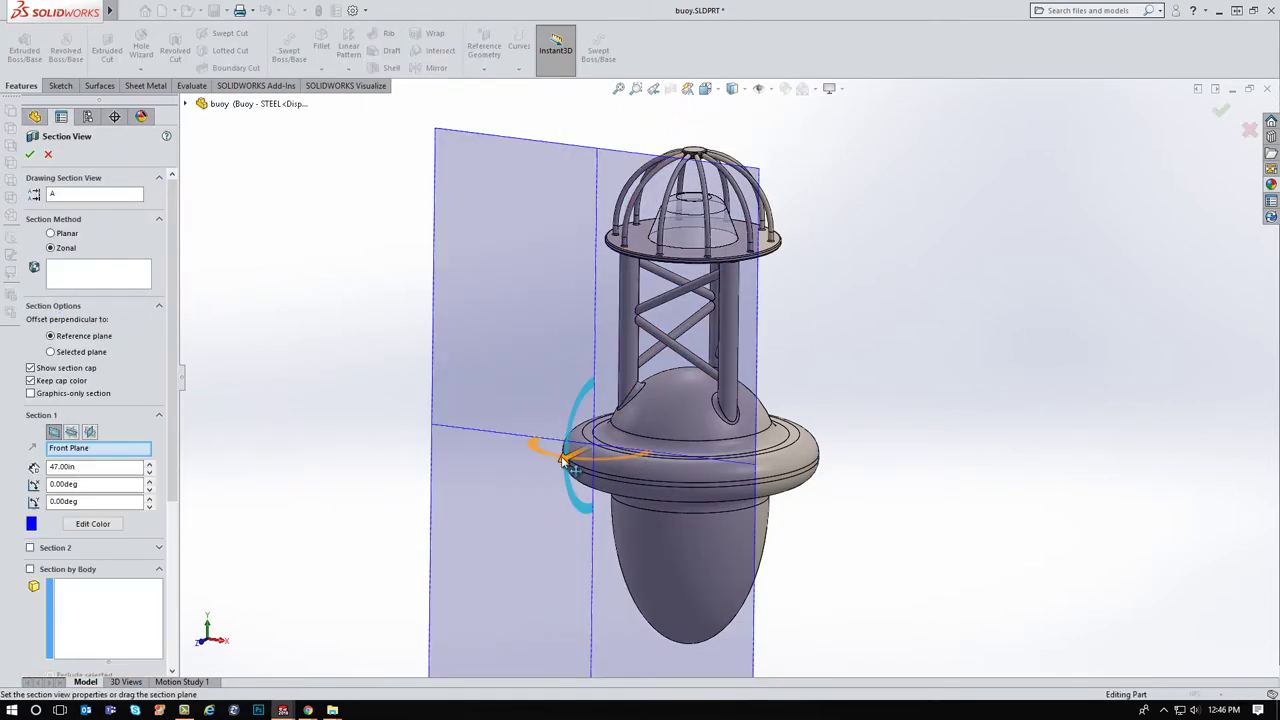
{"action": "left_click_drag", "start_coordinate": [655, 410], "coordinate": [650, 420]}
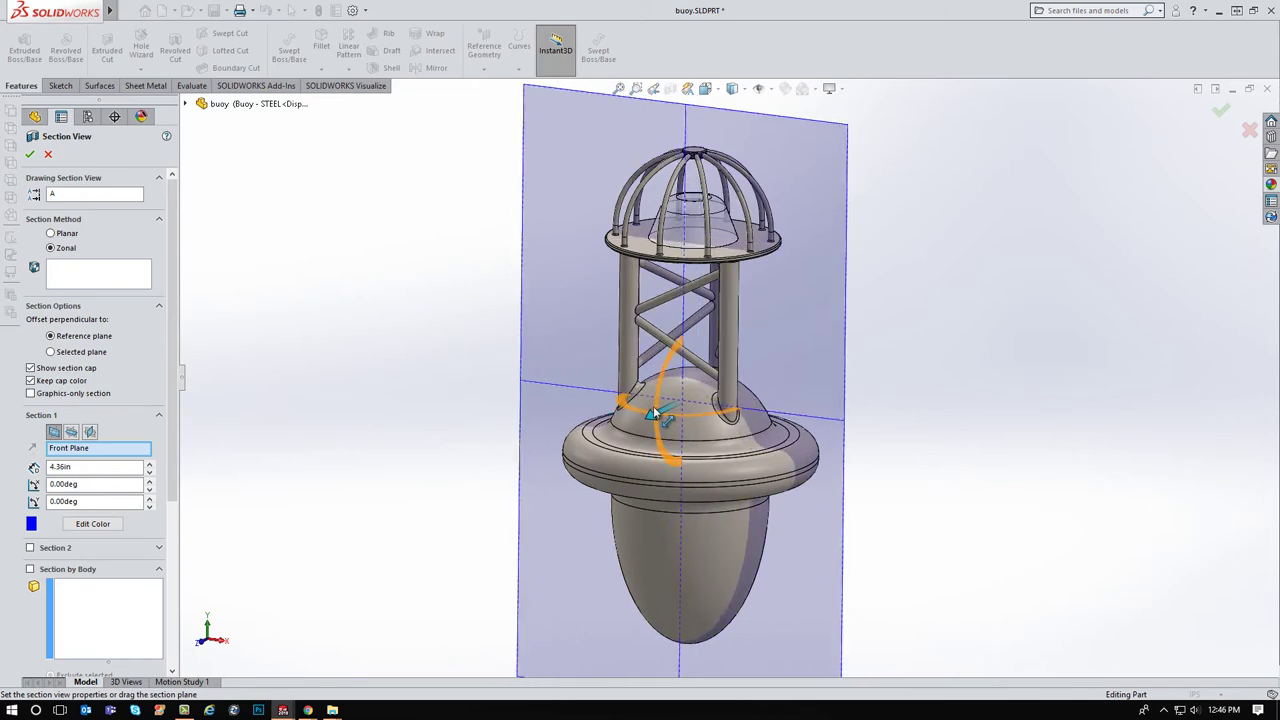
{"action": "middle_click_drag", "start_coordinate": [476, 405], "coordinate": [424, 413]}
{"action": "left_click", "coordinate": [51, 233]}
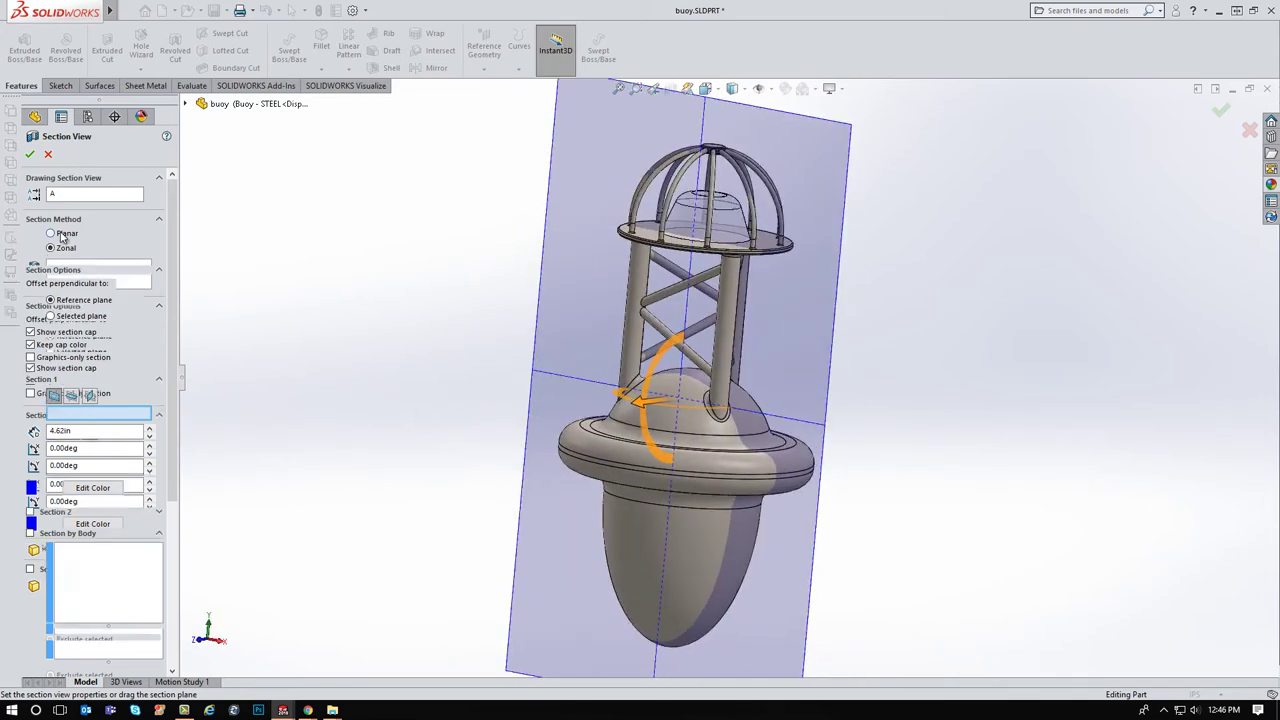
{"action": "middle_click_drag", "start_coordinate": [826, 512], "coordinate": [735, 400]}
{"action": "left_click_drag", "start_coordinate": [735, 400], "coordinate": [700, 403]}
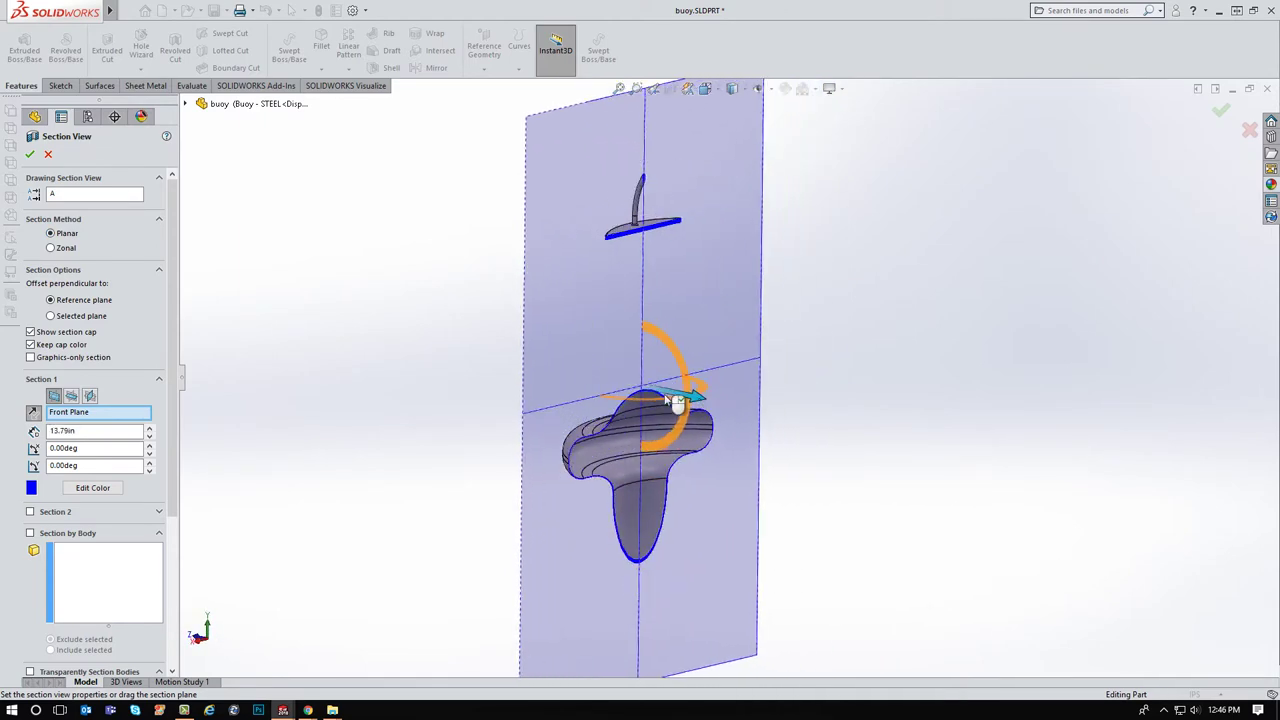
{"action": "left_click", "coordinate": [48, 154]}
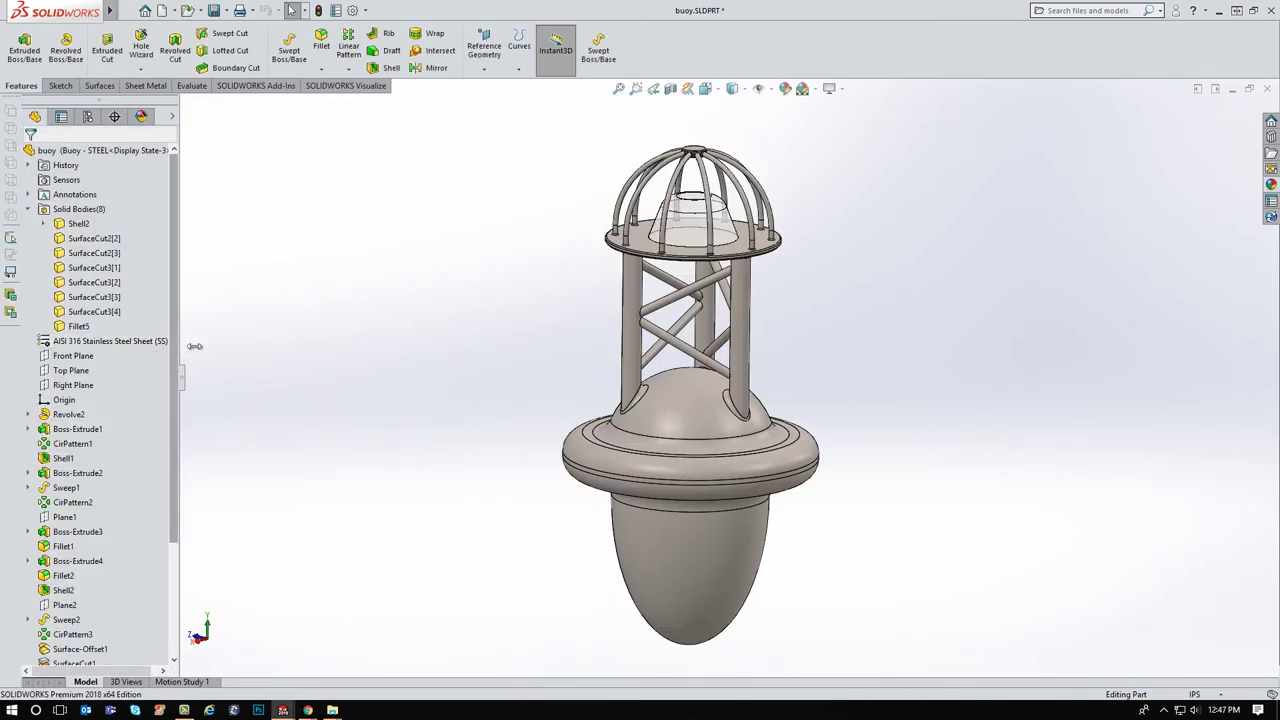
Widen the FeatureManager panel so feature names show in full, and orbit the buoy slightly sideways
{"action": "left_click_drag", "start_coordinate": [181, 352], "coordinate": [287, 363]}
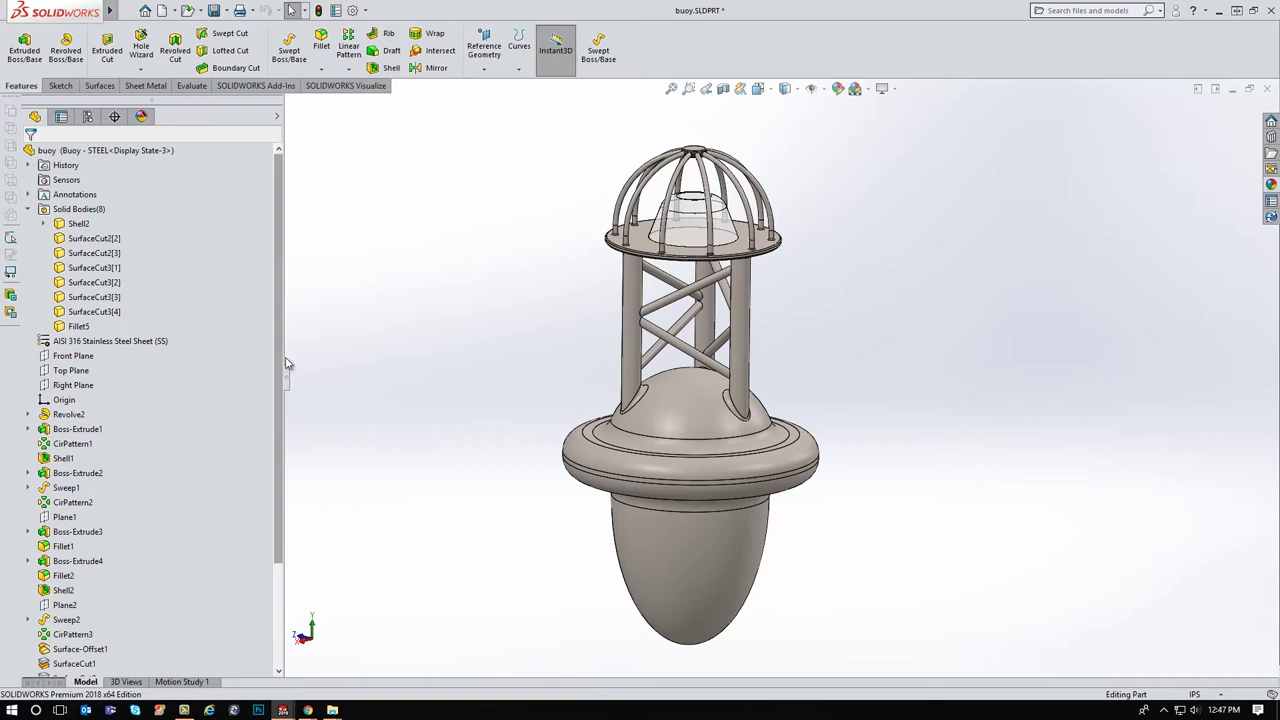
{"action": "middle_click_drag", "start_coordinate": [773, 553], "coordinate": [824, 519]}
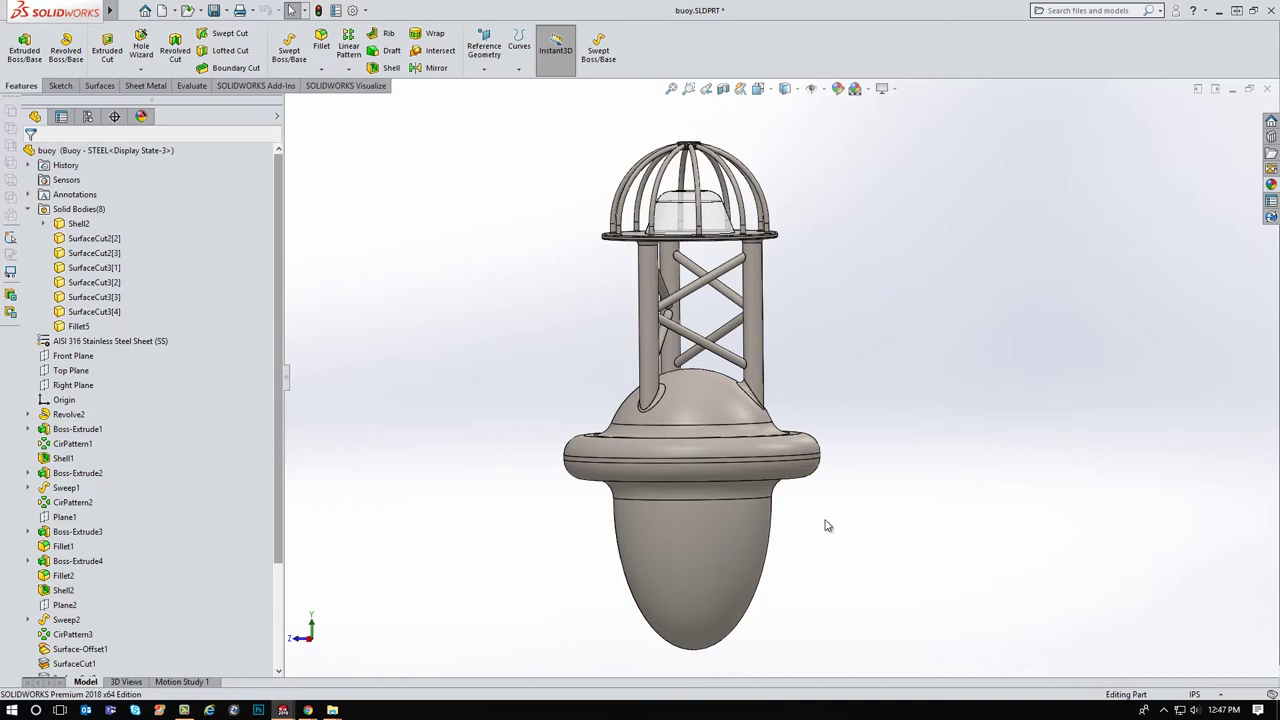
Activate the Buoy - WATER configuration and return to the feature tree
{"action": "left_click", "coordinate": [90, 118]}
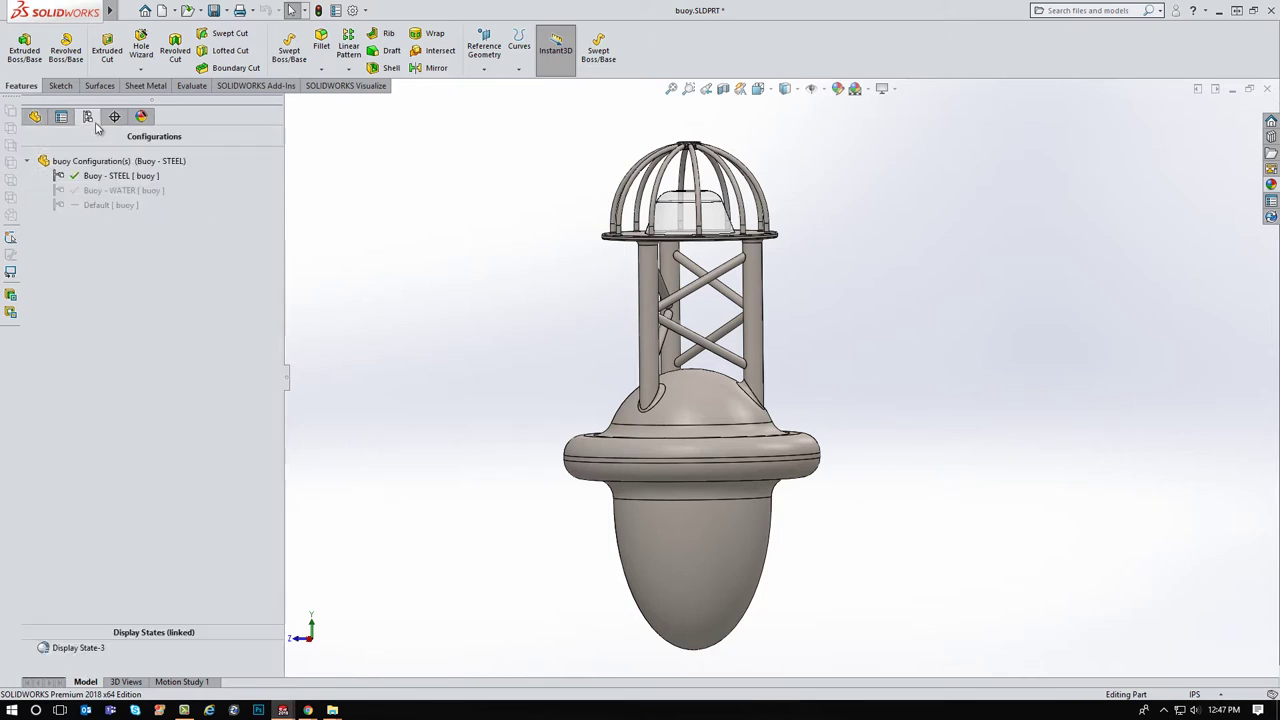
{"action": "double_click", "coordinate": [125, 192]}
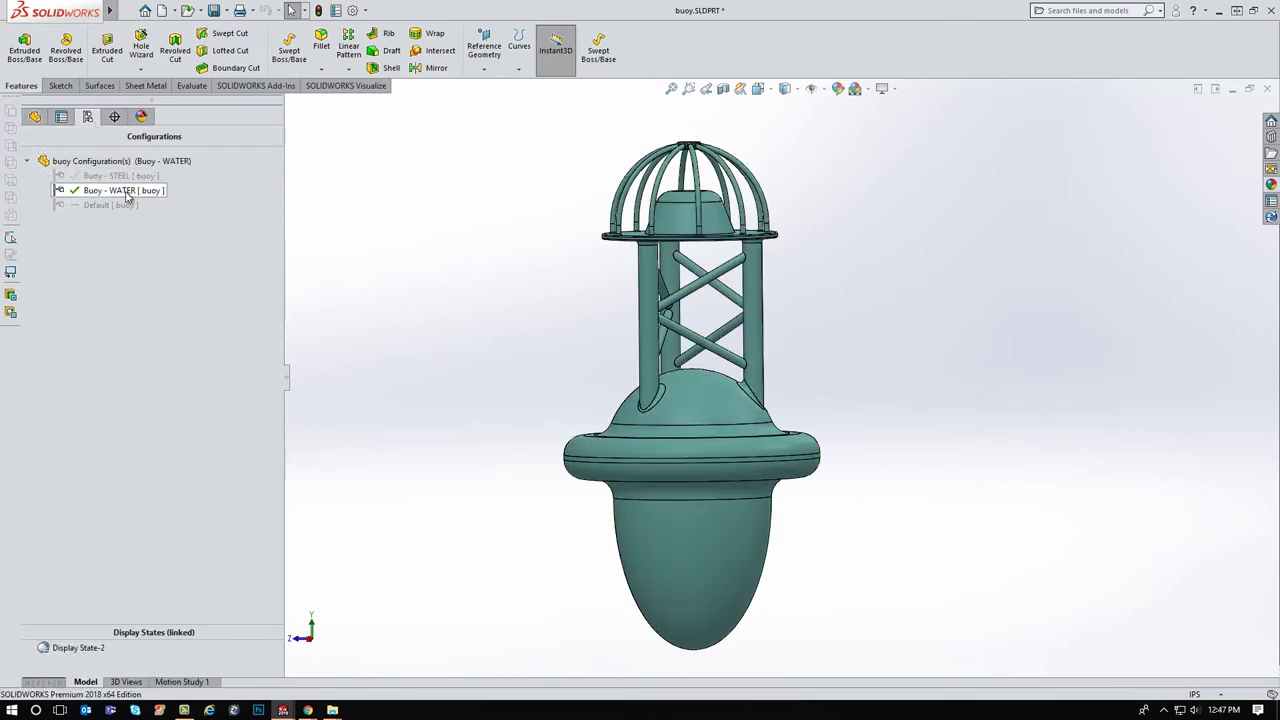
{"action": "left_click", "coordinate": [35, 117]}
{"action": "middle_click_drag", "start_coordinate": [480, 465], "coordinate": [474, 517]}
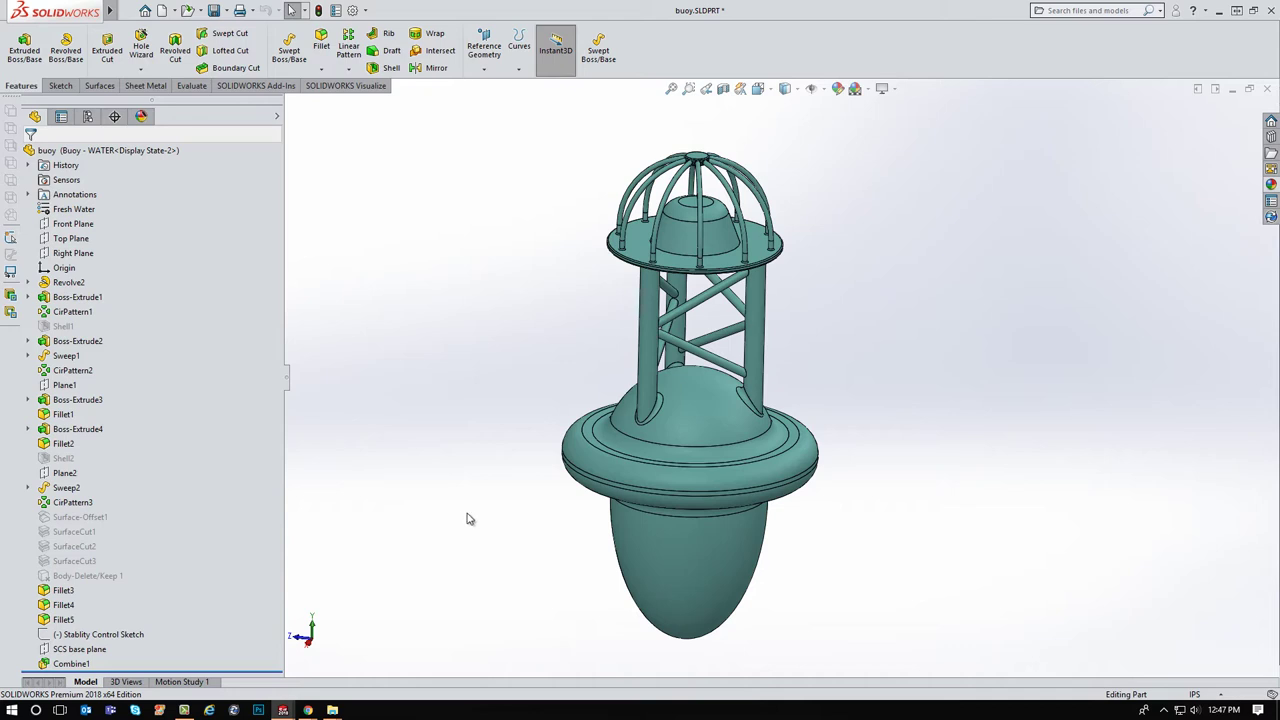
Preview a section view cutting through the middle of the buoy, then close it
{"action": "left_click", "coordinate": [723, 89]}
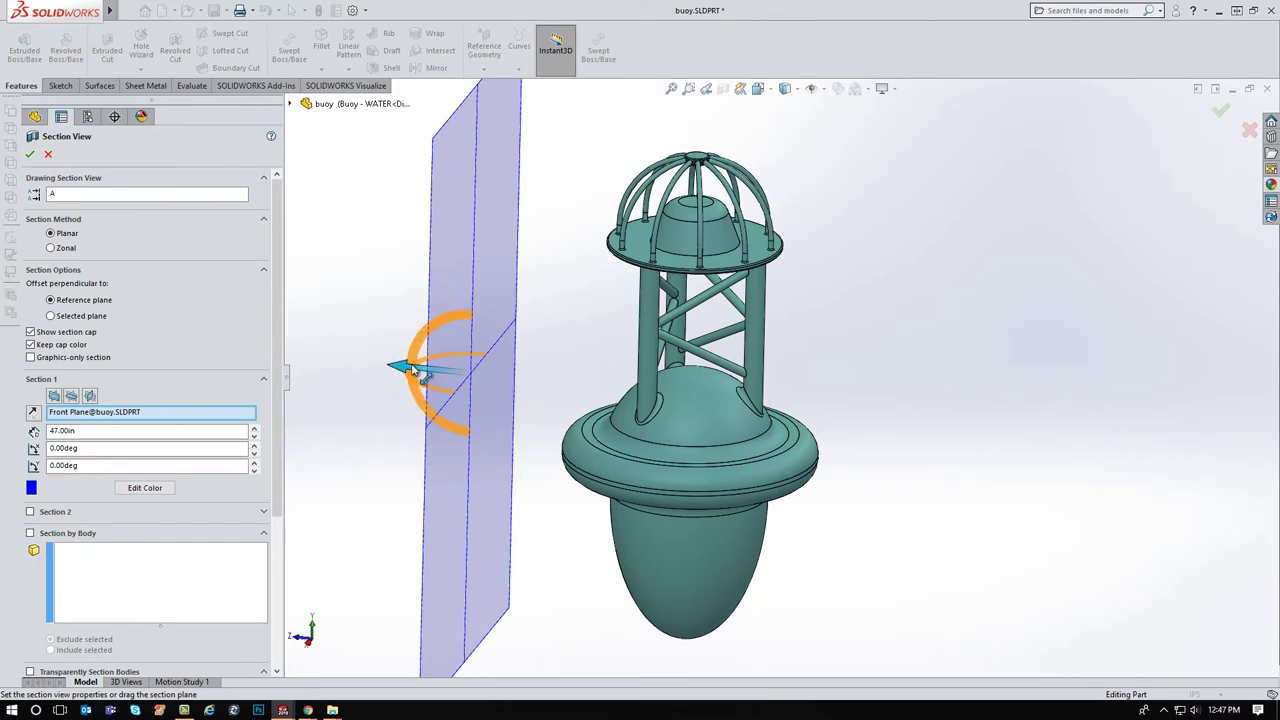
{"action": "left_click_drag", "start_coordinate": [425, 372], "coordinate": [607, 420]}
{"action": "middle_click_drag", "start_coordinate": [474, 477], "coordinate": [590, 487]}
{"action": "left_click_drag", "start_coordinate": [655, 415], "coordinate": [645, 445]}
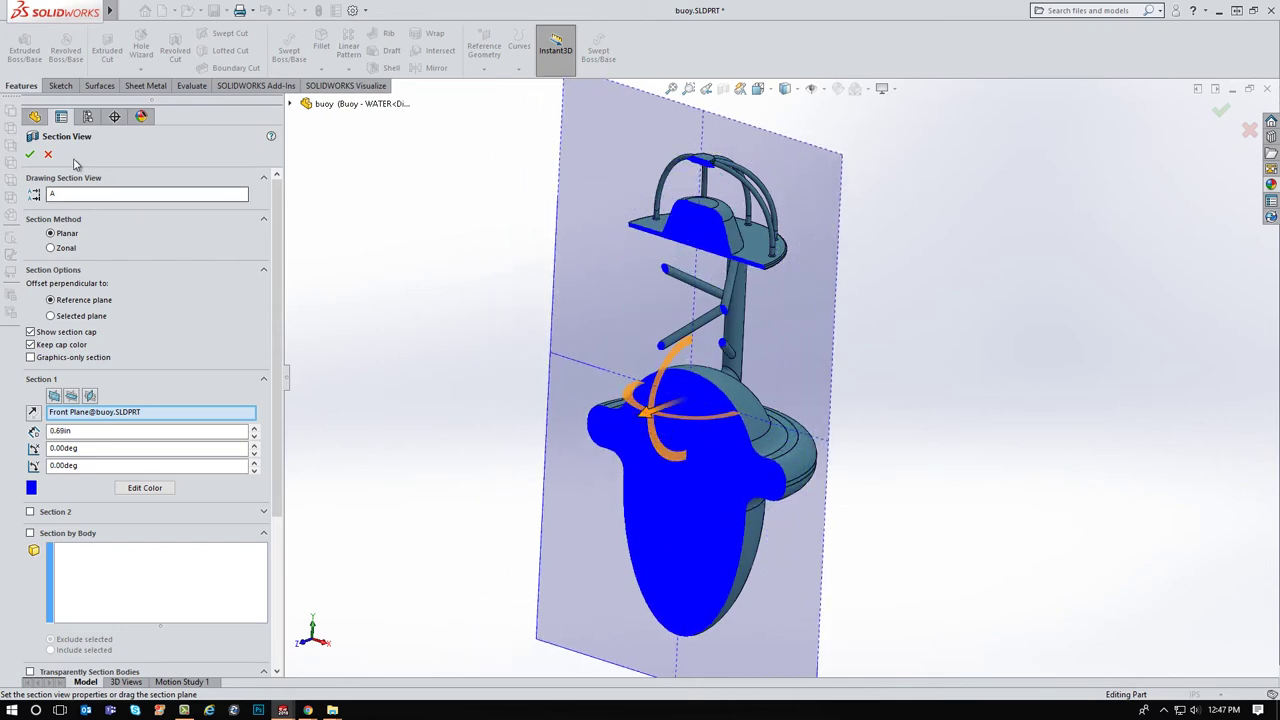
{"action": "key", "text": "Return"}
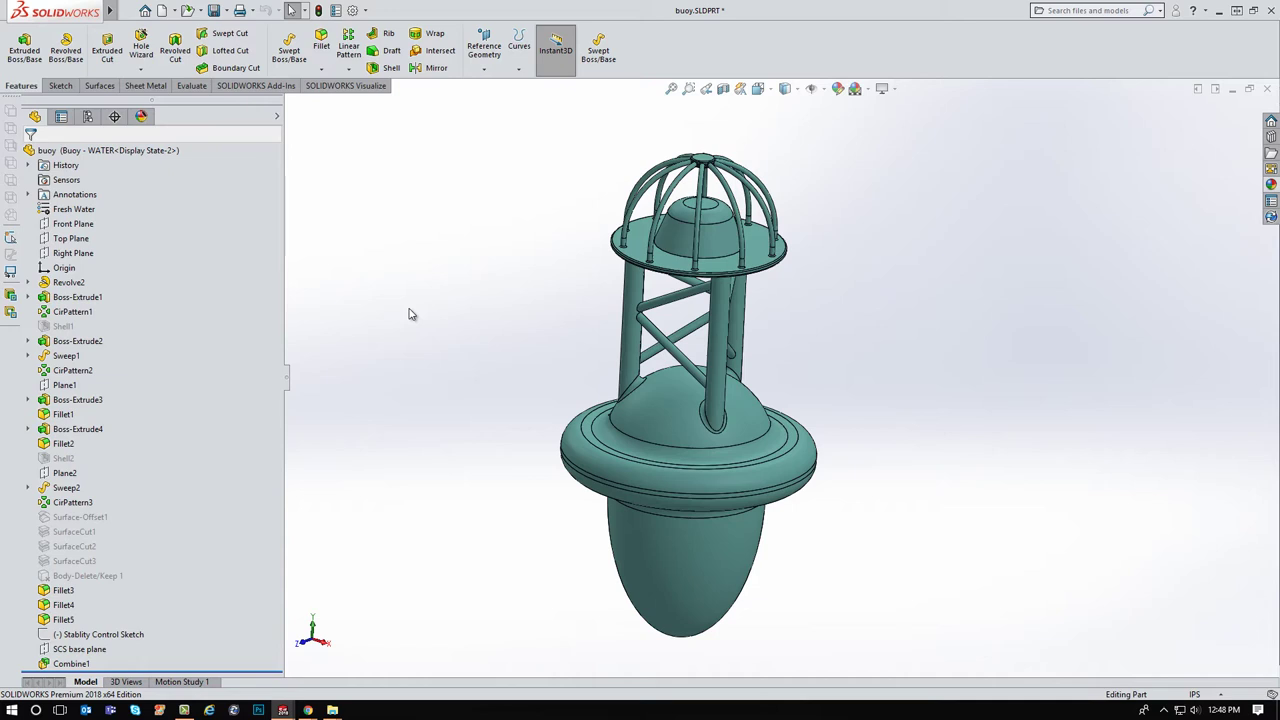
{"action": "left_click", "coordinate": [337, 11]}
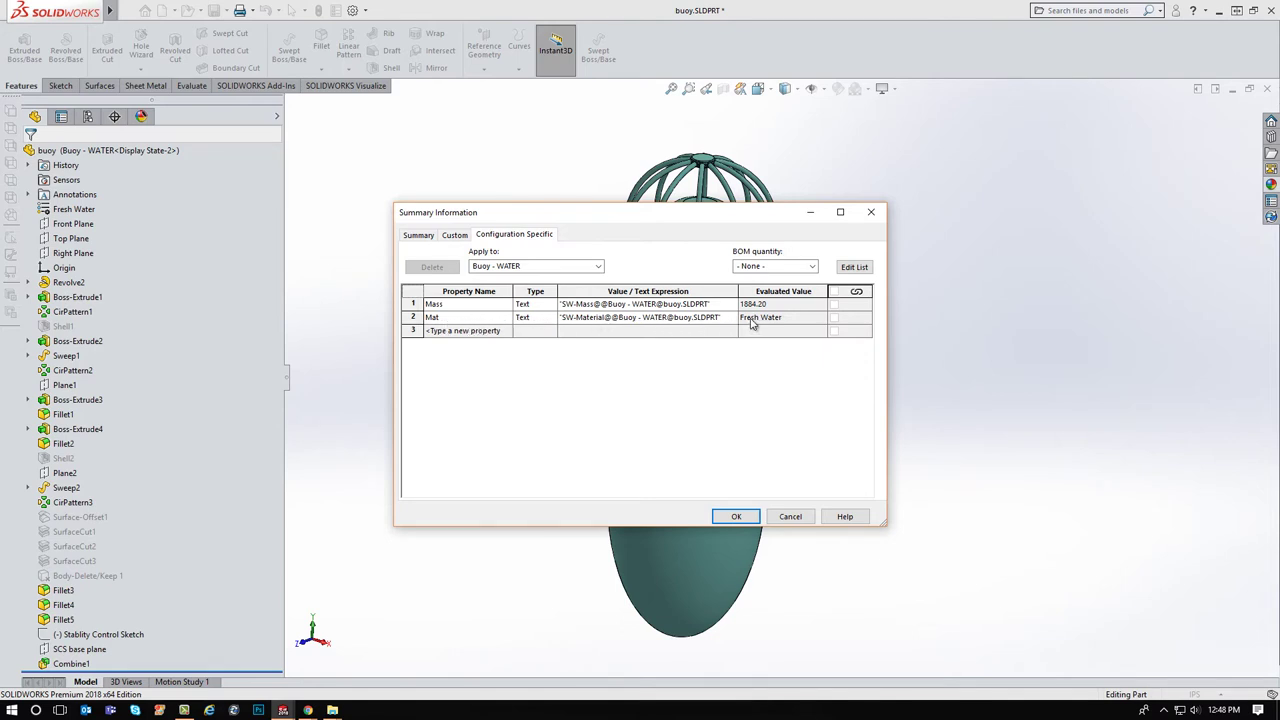
{"action": "left_click", "coordinate": [599, 269]}
{"action": "left_click", "coordinate": [578, 302]}
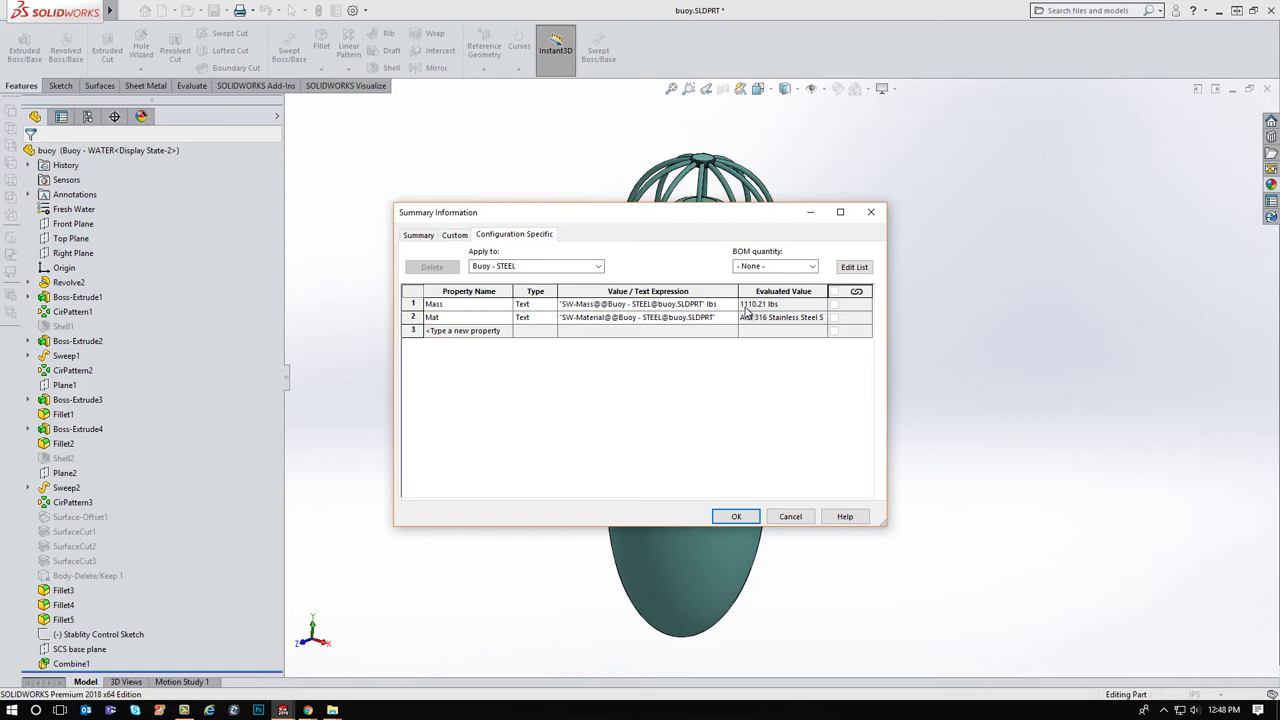
{"action": "left_click", "coordinate": [598, 267]}
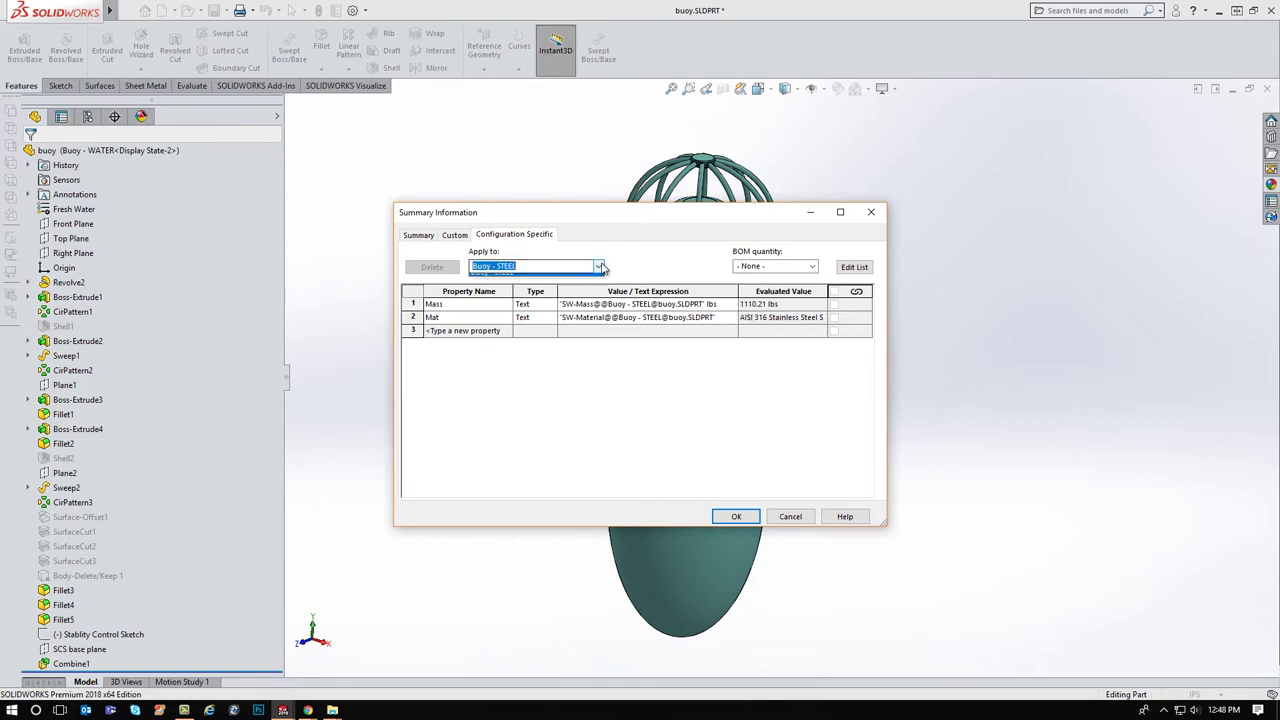
{"action": "left_click", "coordinate": [594, 296]}
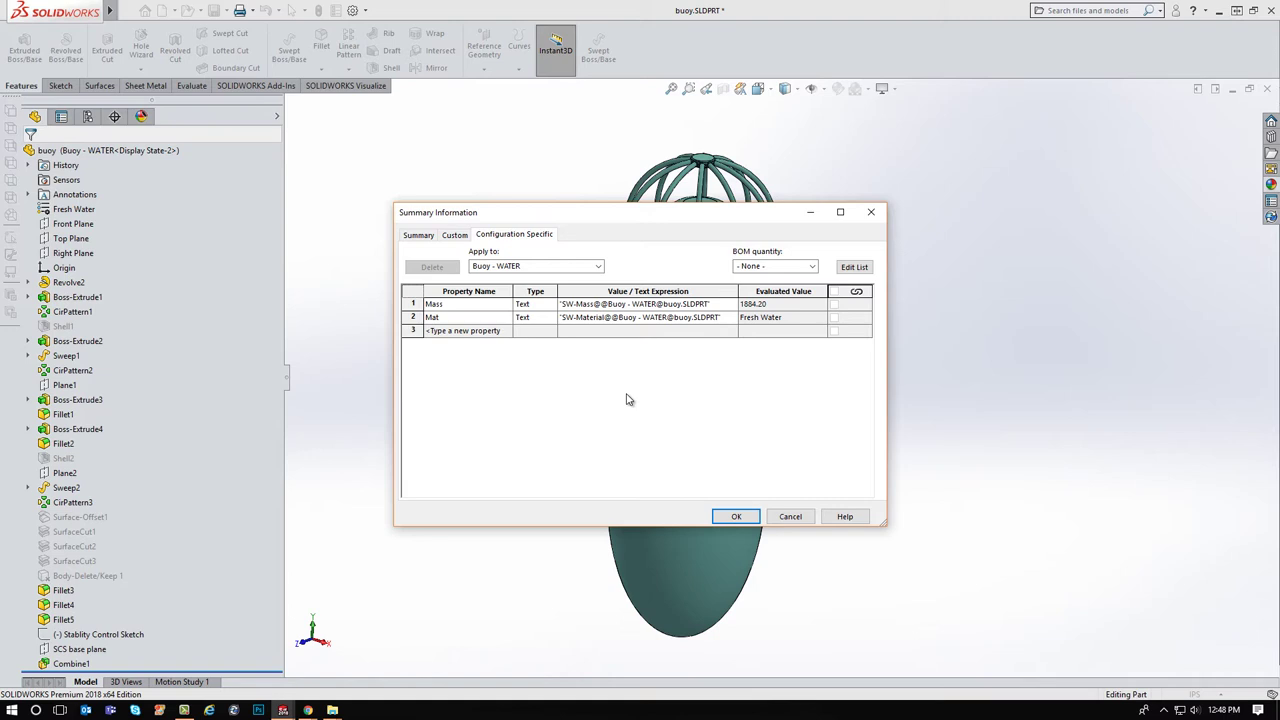
{"action": "left_click", "coordinate": [736, 517]}
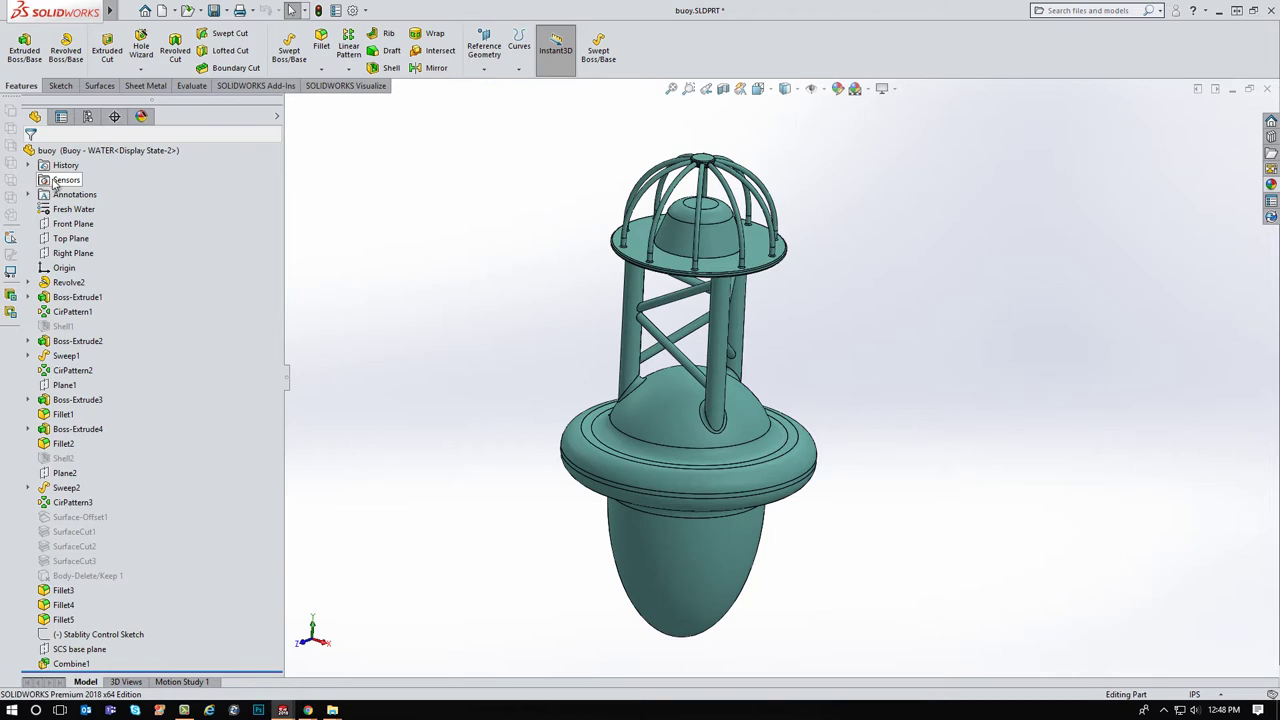
Add a mass sensor with an alert threshold enabled
{"action": "right_click", "coordinate": [55, 183]}
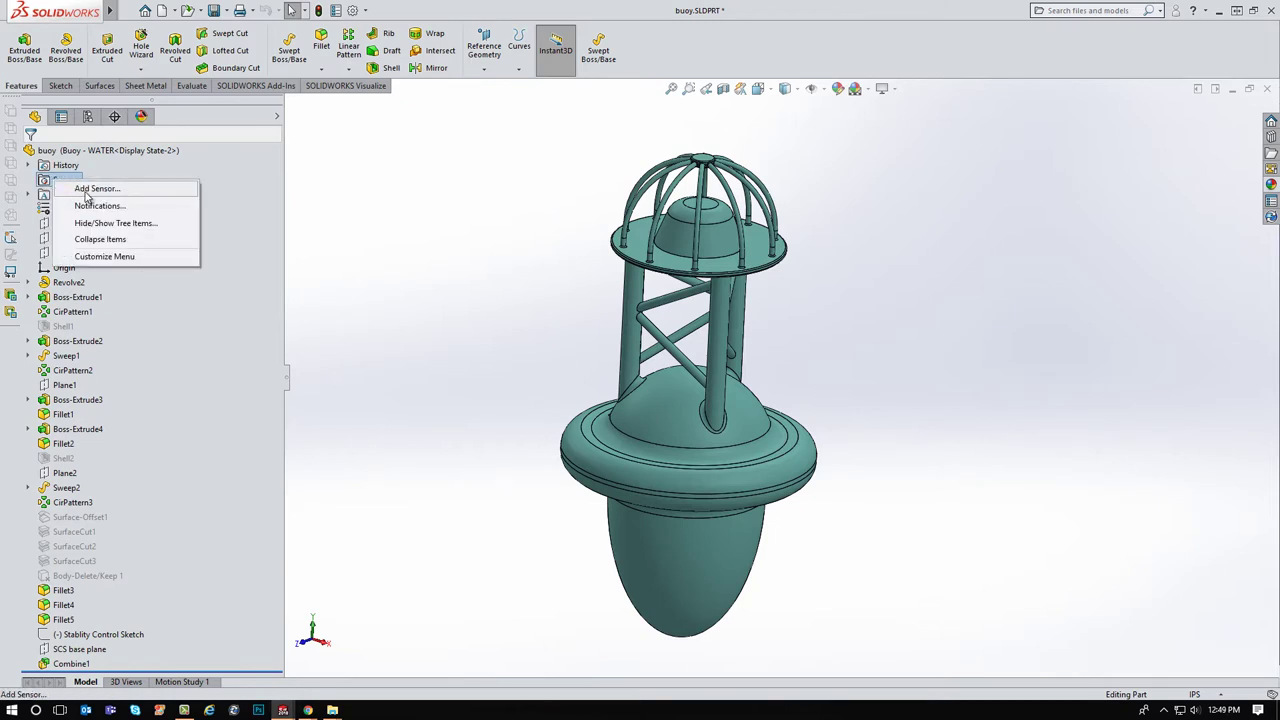
{"action": "left_click", "coordinate": [88, 189]}
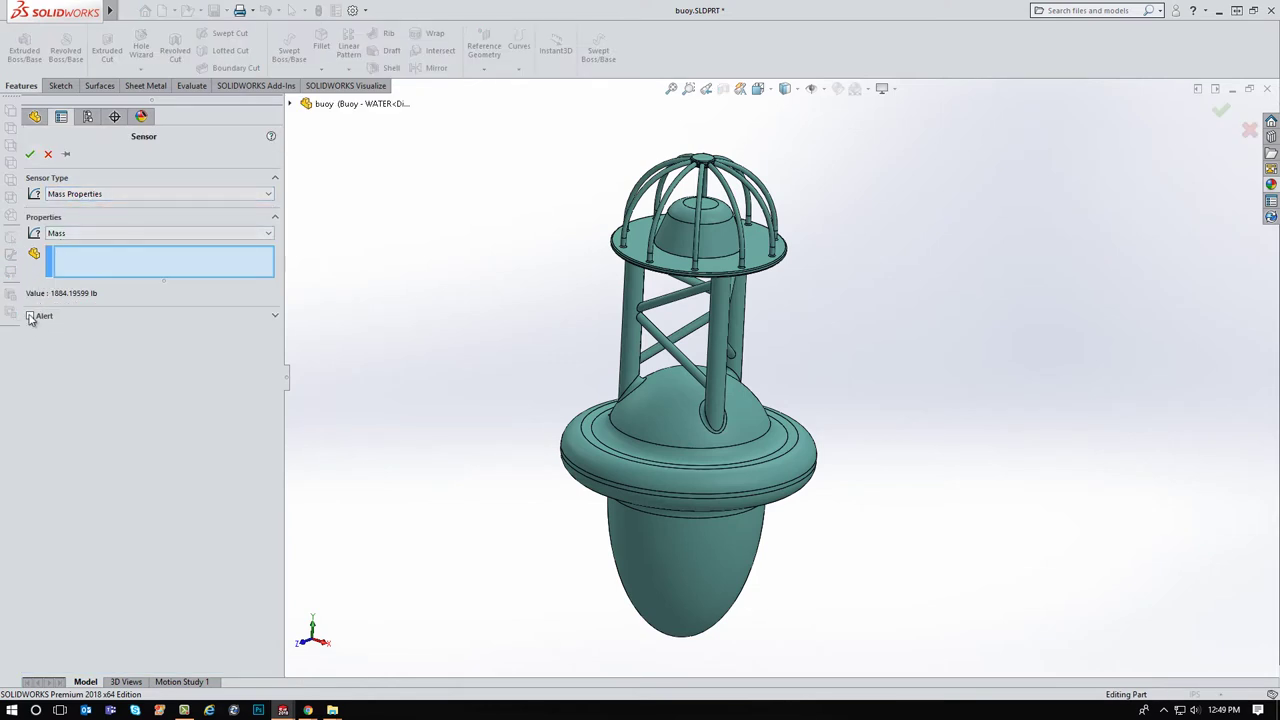
{"action": "left_click", "coordinate": [30, 315]}
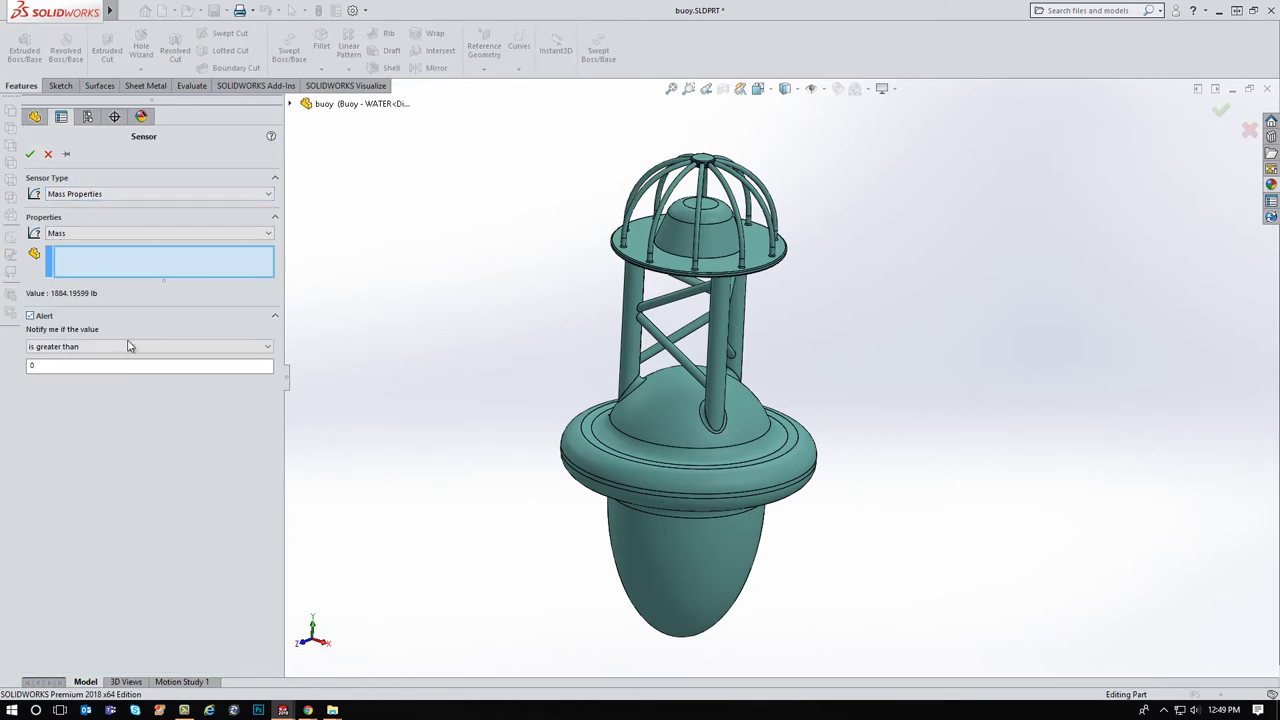
{"action": "left_click", "coordinate": [62, 367]}
{"action": "key", "text": "Return"}
Check the Buoy - STEEL summary properties (1110.21 lbs, AISI 316 Stainless Steel Sheet), then close them
{"action": "left_click", "coordinate": [337, 10]}
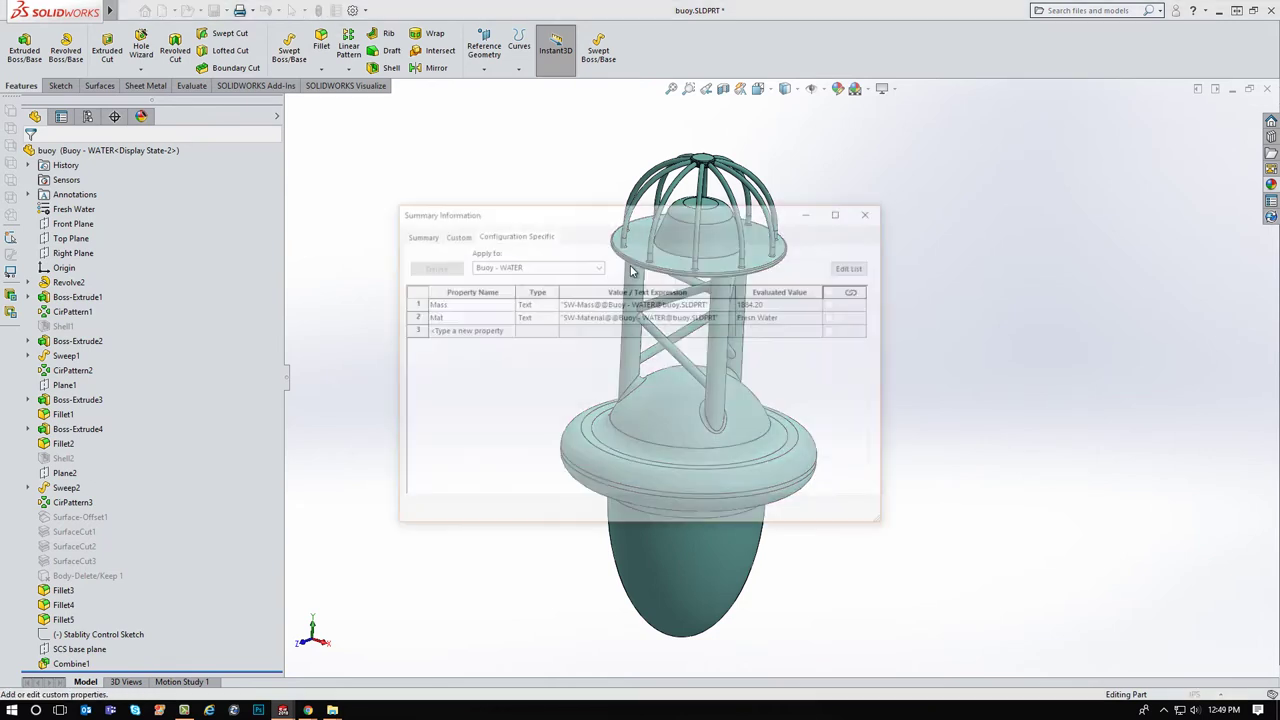
{"action": "left_click", "coordinate": [599, 266]}
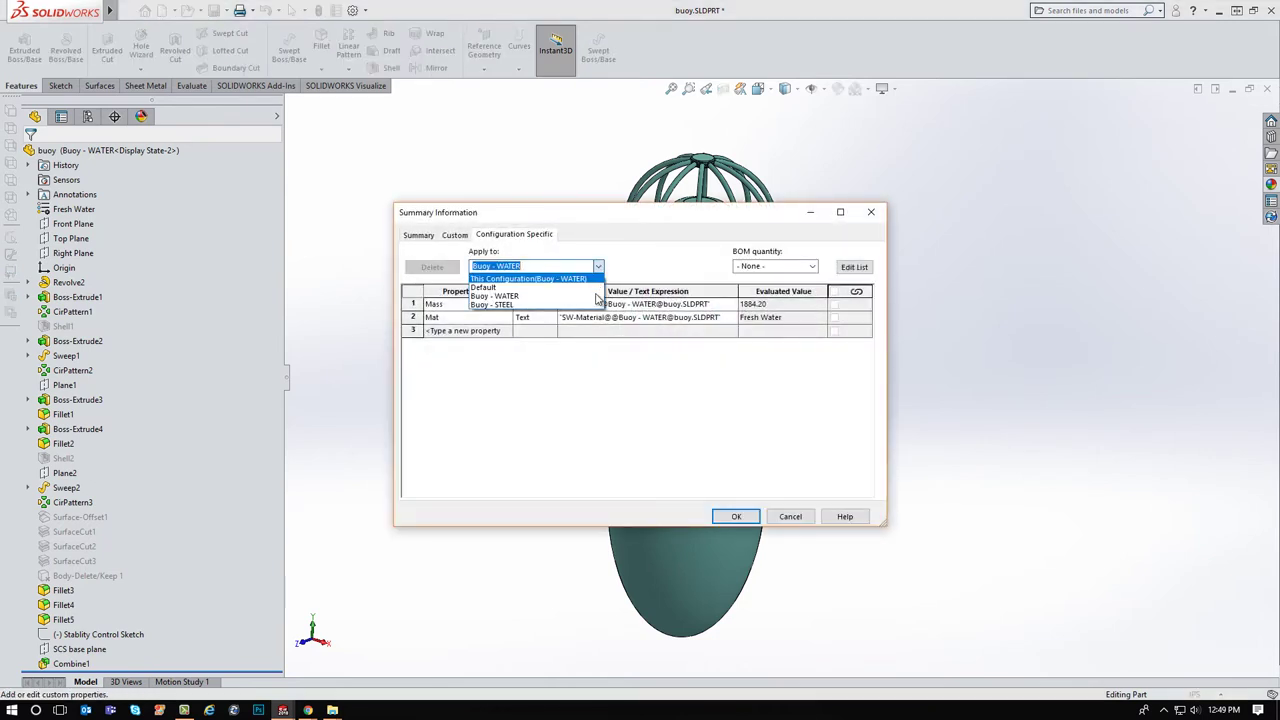
{"action": "left_click", "coordinate": [595, 306]}
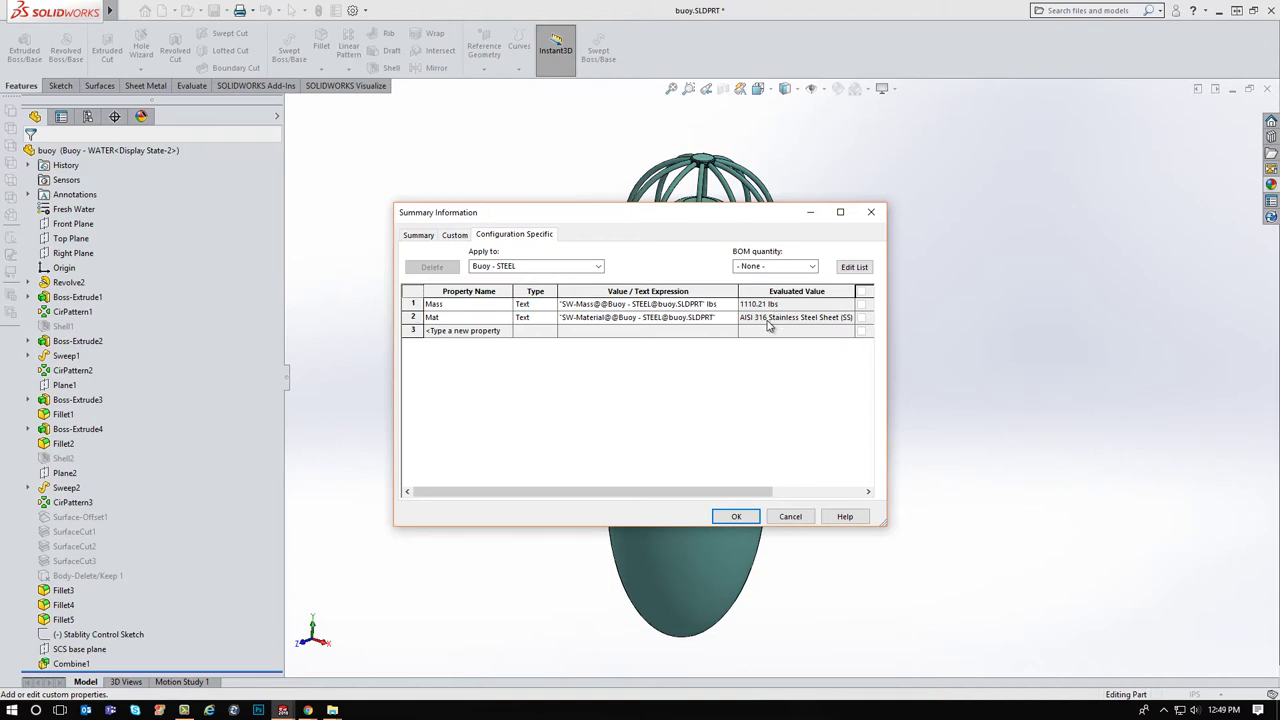
{"action": "left_click", "coordinate": [750, 518]}
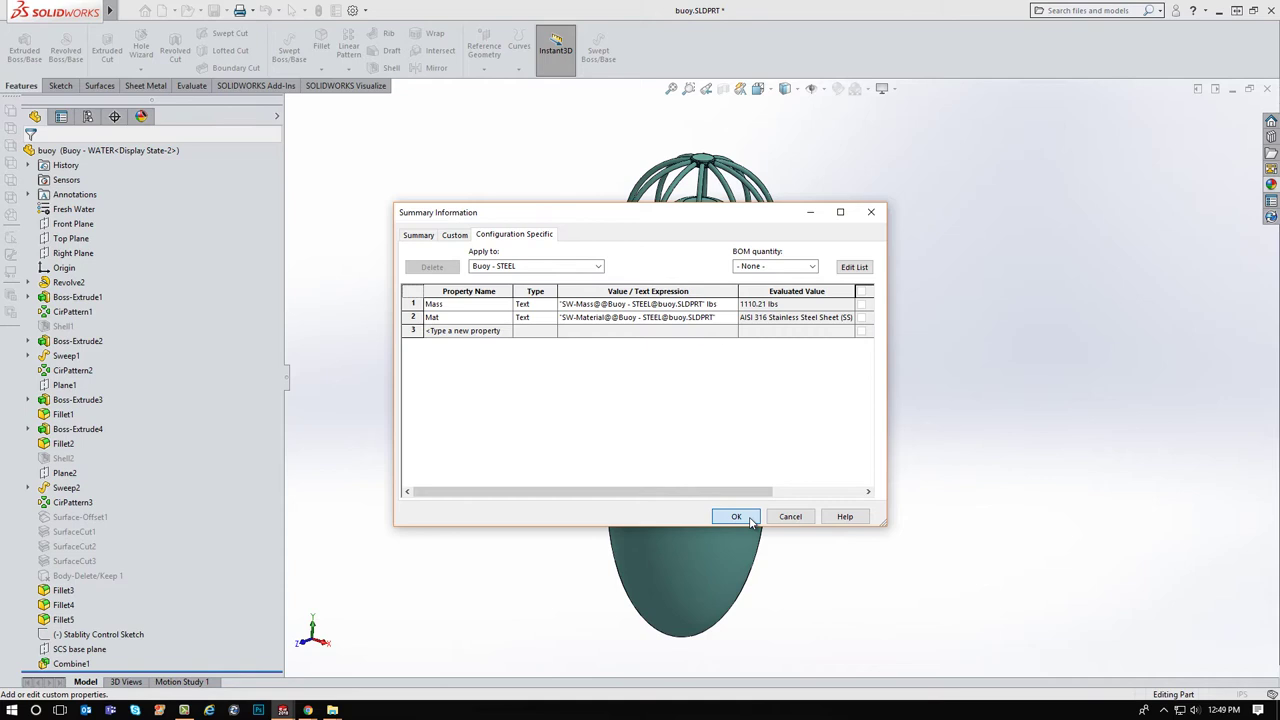
Add a mass sensor on the buoy body alerting when less than 1150, then select Front Plane in front view
{"action": "right_click", "coordinate": [40, 178]}
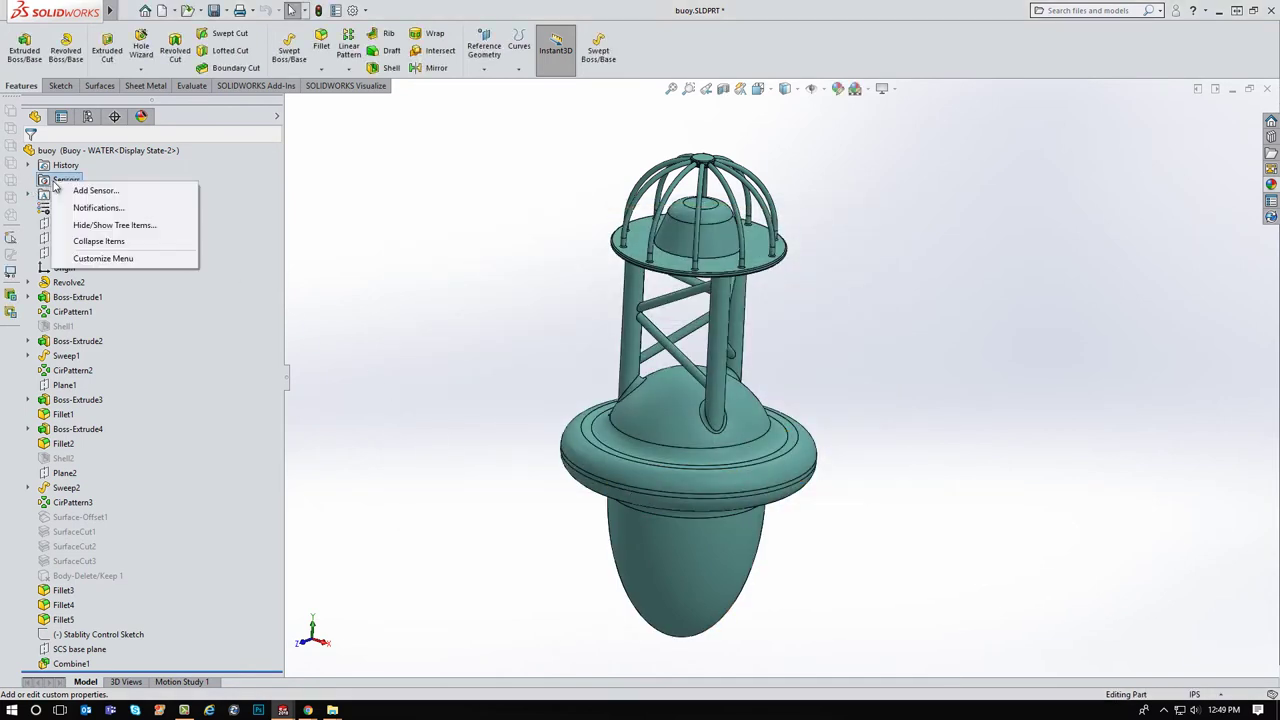
{"action": "left_click", "coordinate": [120, 286]}
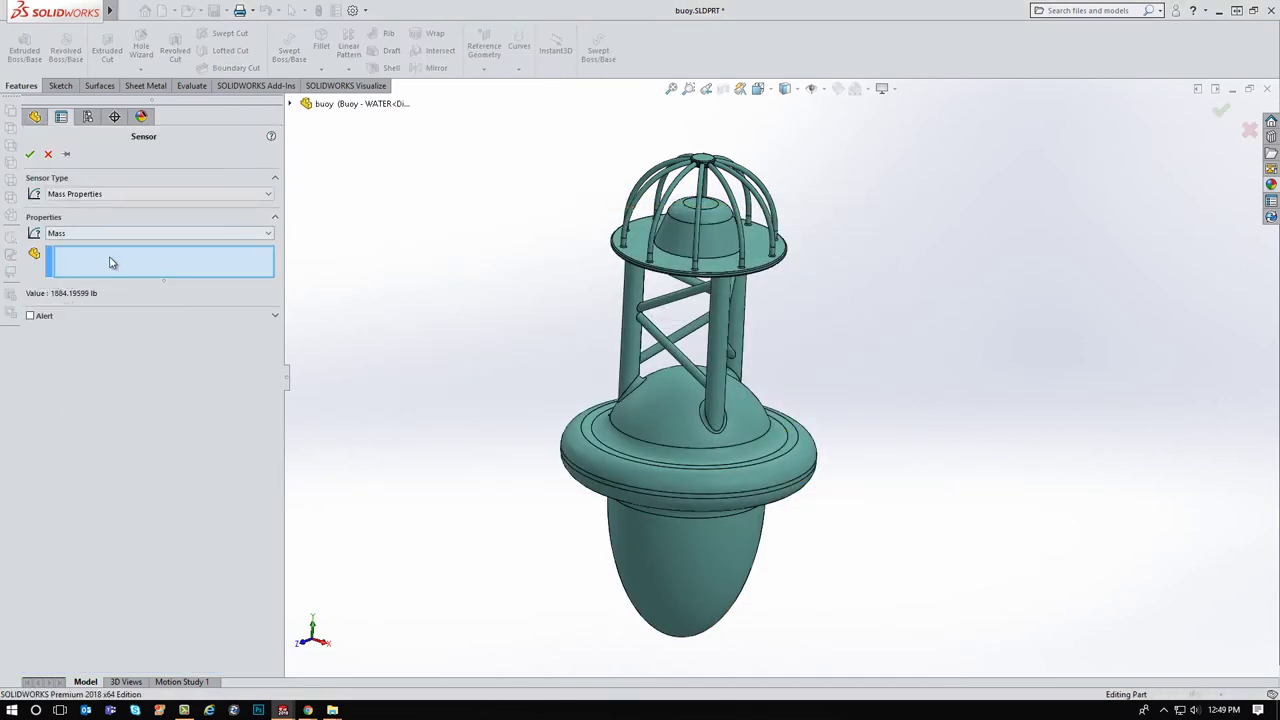
{"action": "left_click", "coordinate": [729, 471]}
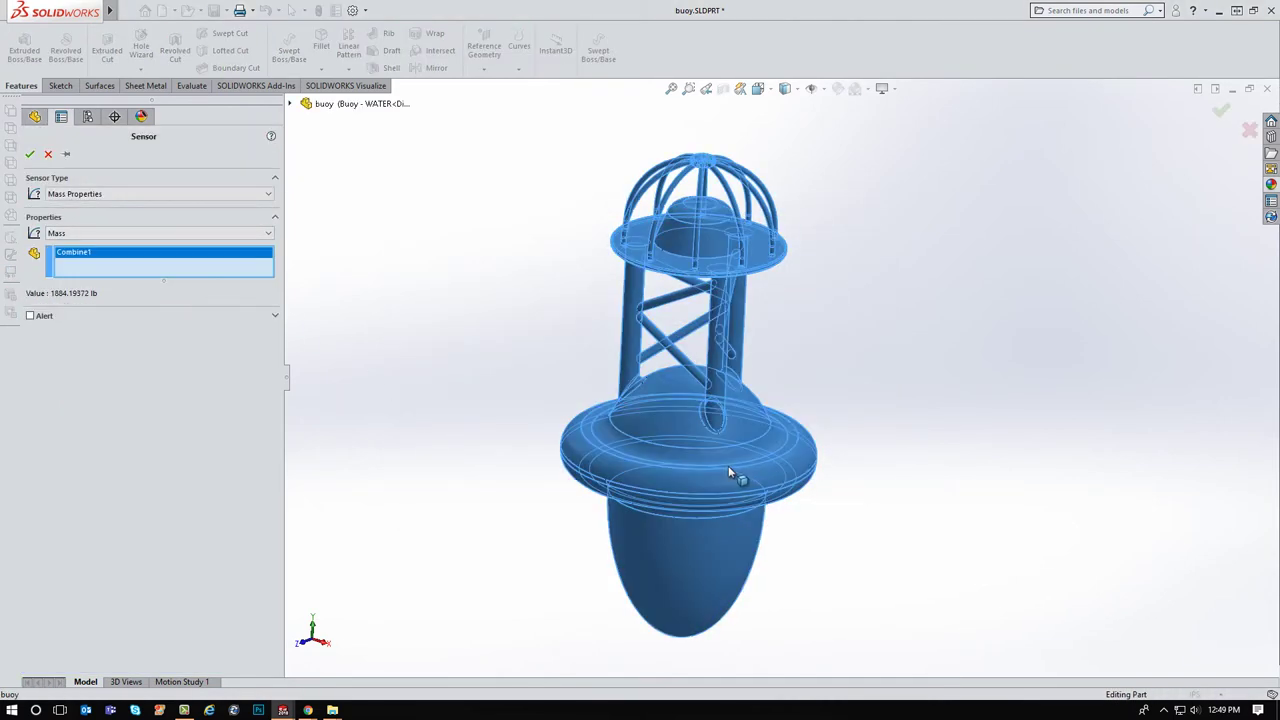
{"action": "left_click", "coordinate": [30, 315]}
{"action": "left_click", "coordinate": [78, 348]}
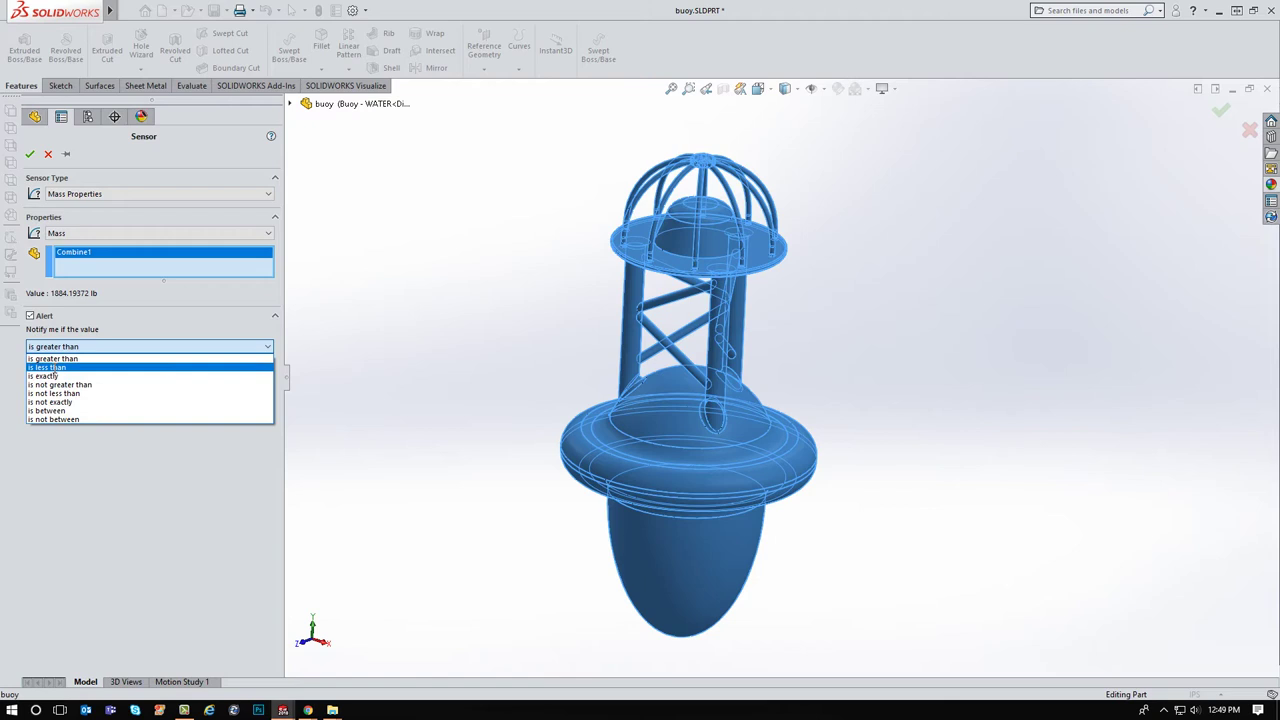
{"action": "left_click", "coordinate": [57, 368]}
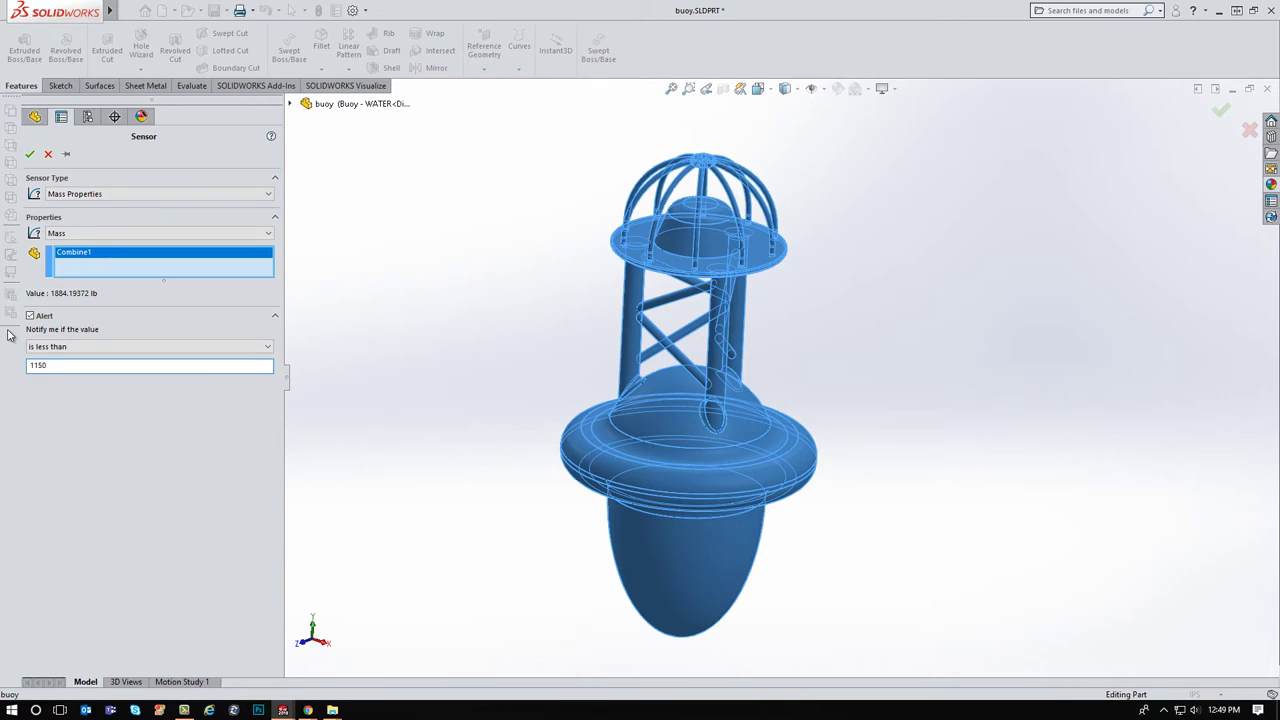
{"action": "left_click", "coordinate": [30, 154]}
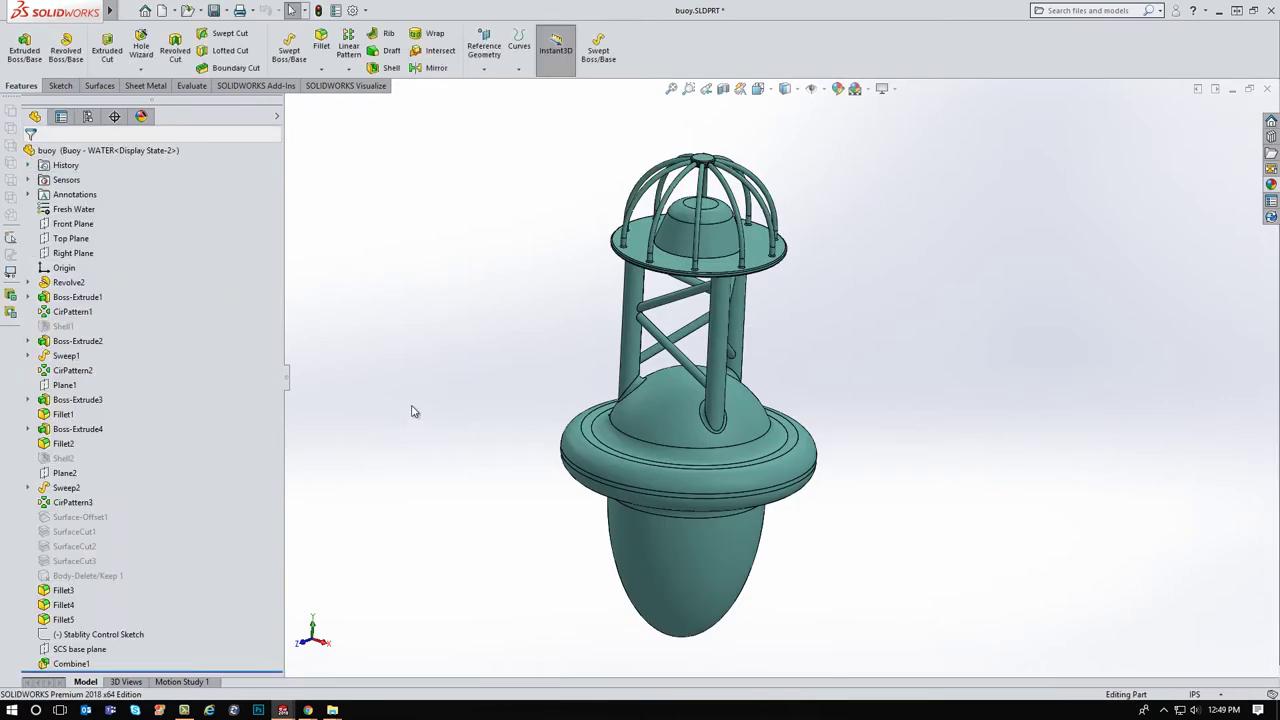
{"action": "key", "text": "ctrl+1"}
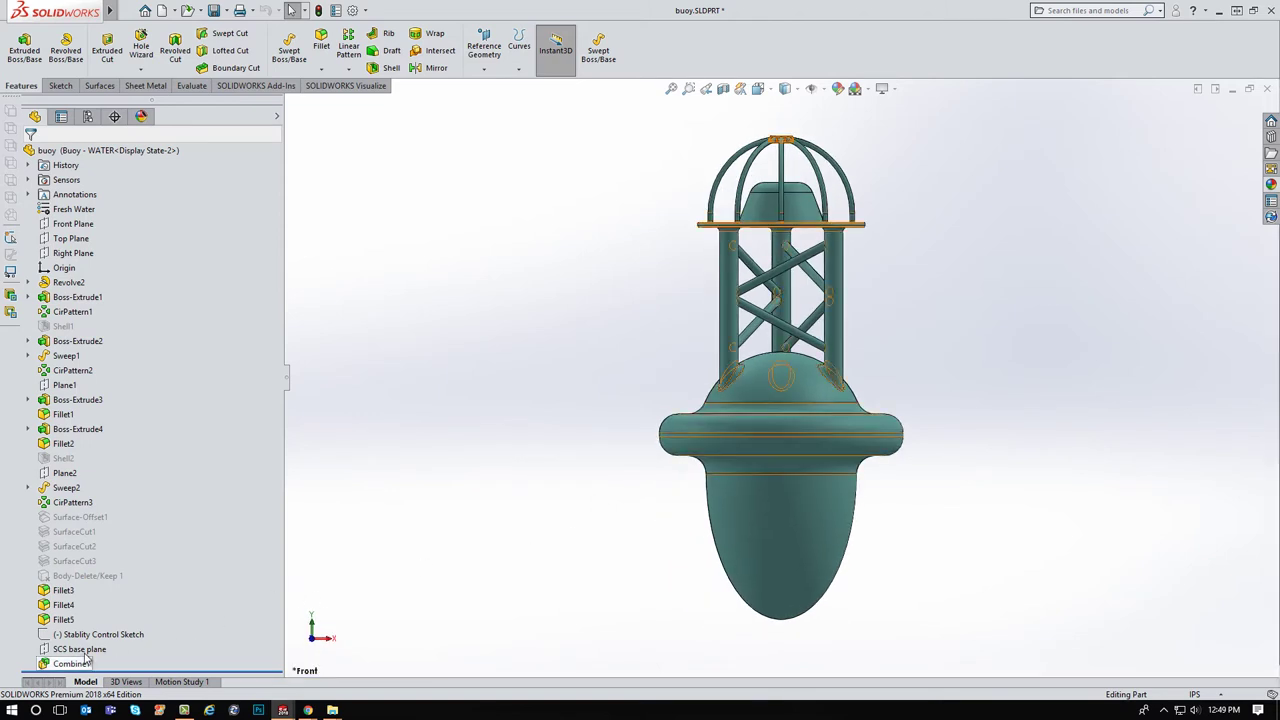
{"action": "left_click", "coordinate": [88, 224]}
Sketch a horizontal line on the Front Plane and move it down across the tower
{"action": "left_click", "coordinate": [92, 203]}
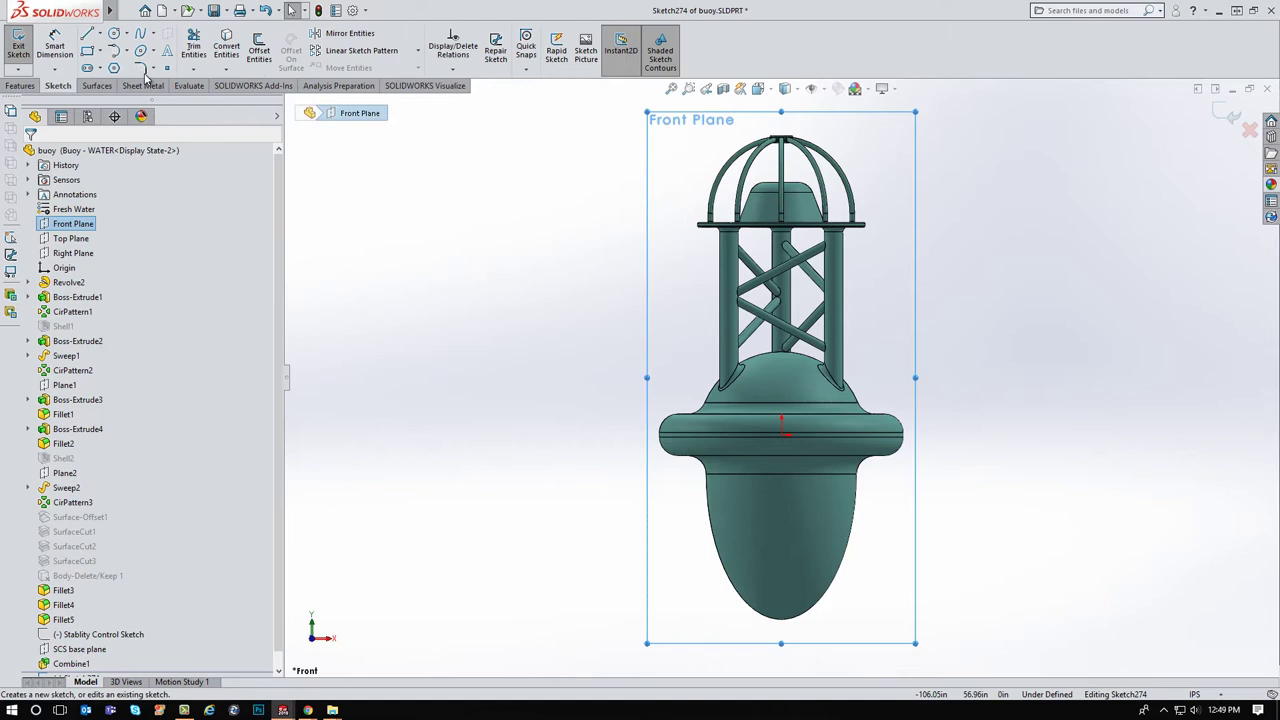
{"action": "left_click", "coordinate": [87, 34]}
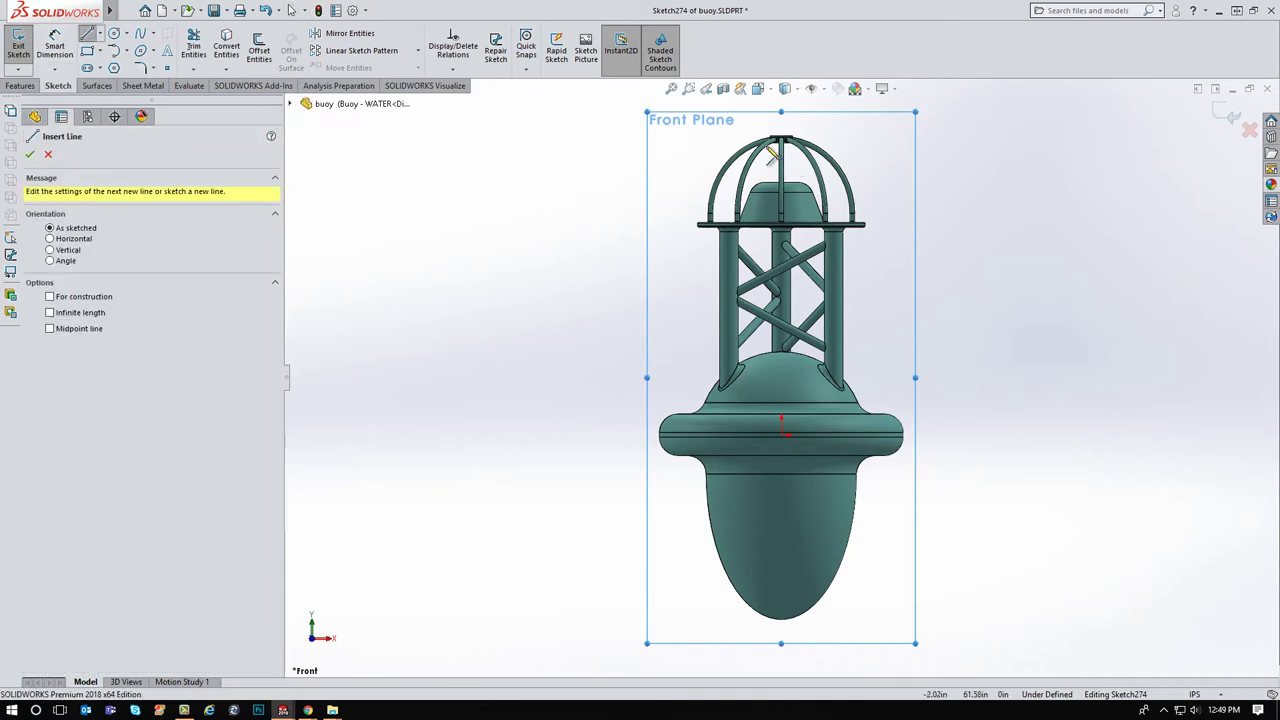
{"action": "left_click", "coordinate": [591, 125]}
{"action": "left_click", "coordinate": [940, 125]}
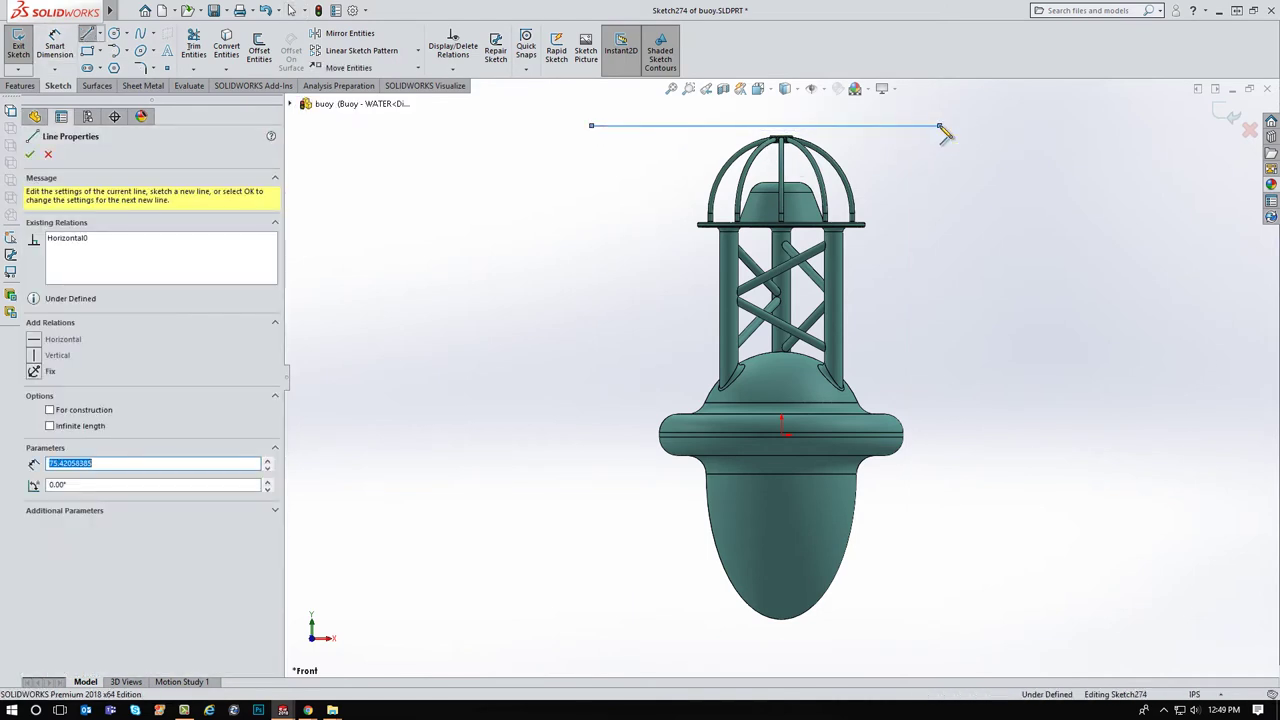
{"action": "key", "text": "Escape"}
{"action": "left_click_drag", "start_coordinate": [920, 130], "coordinate": [935, 279]}
{"action": "left_click", "coordinate": [897, 360]}
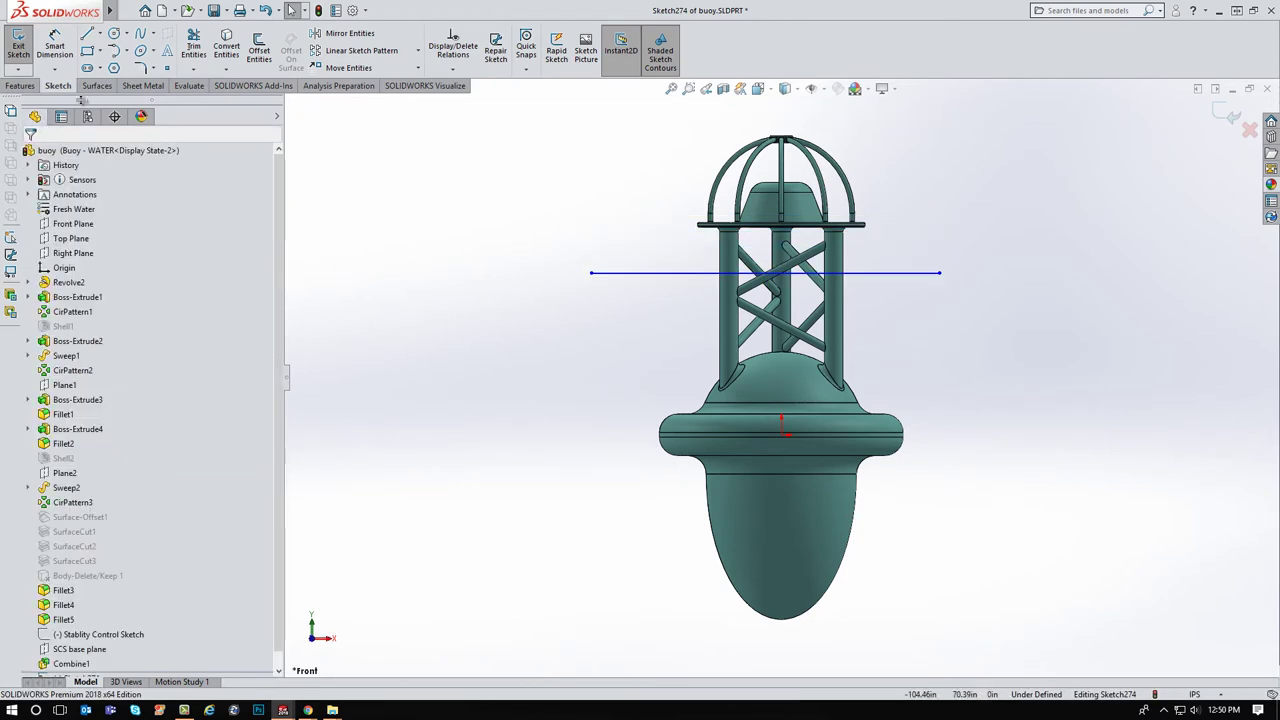
Extruded-cut from the line Through All - Both to remove the buoy's top
{"action": "left_click", "coordinate": [20, 86]}
{"action": "left_click", "coordinate": [107, 45]}
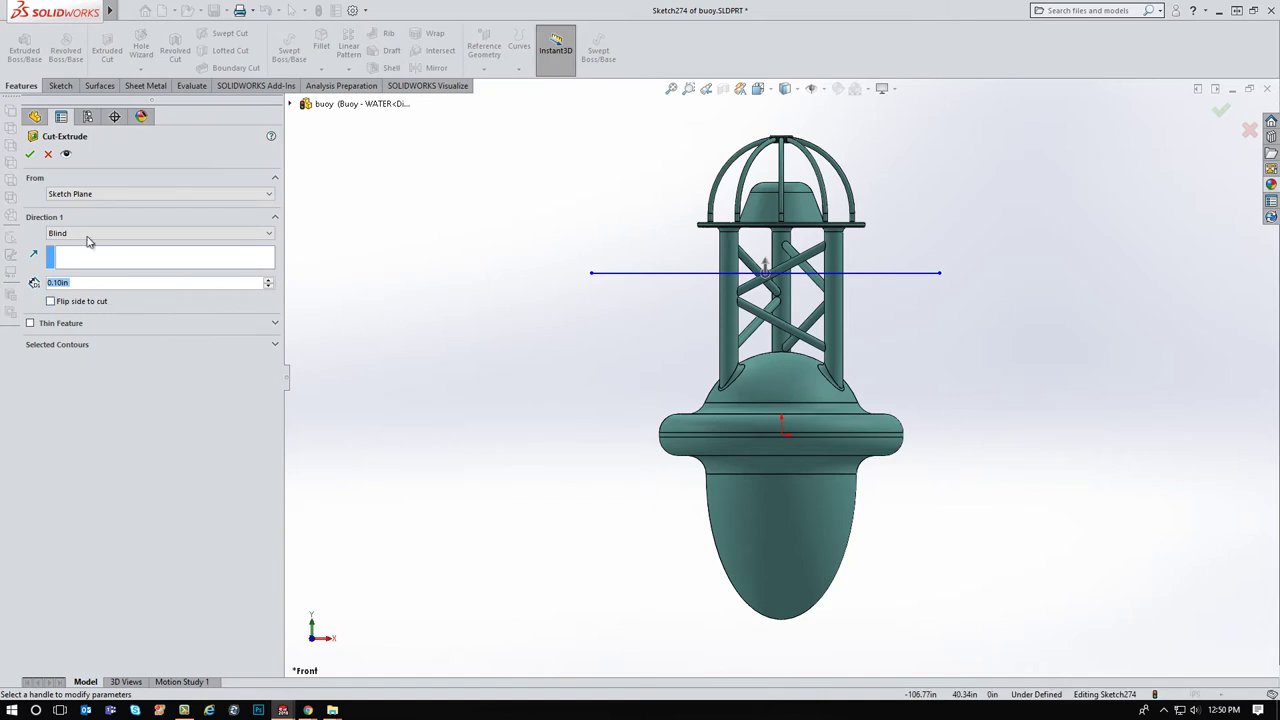
{"action": "left_click", "coordinate": [87, 238]}
{"action": "left_click", "coordinate": [120, 264]}
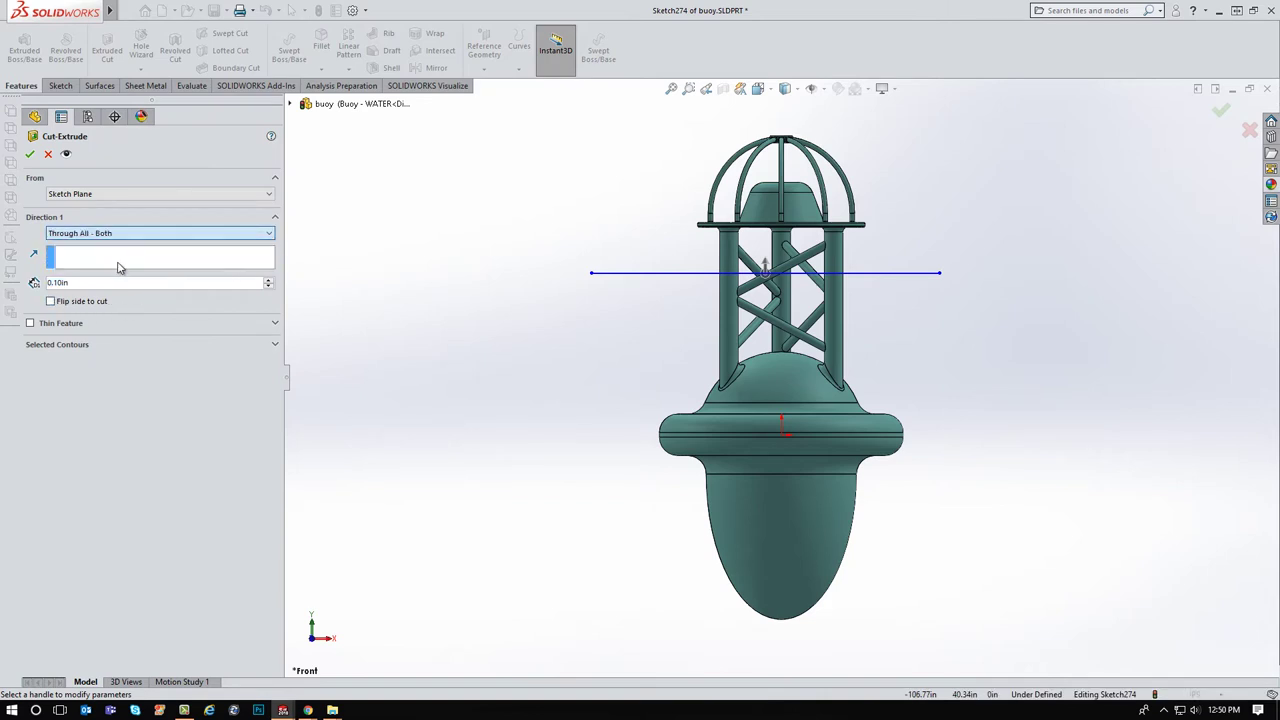
{"action": "left_click", "coordinate": [30, 154]}
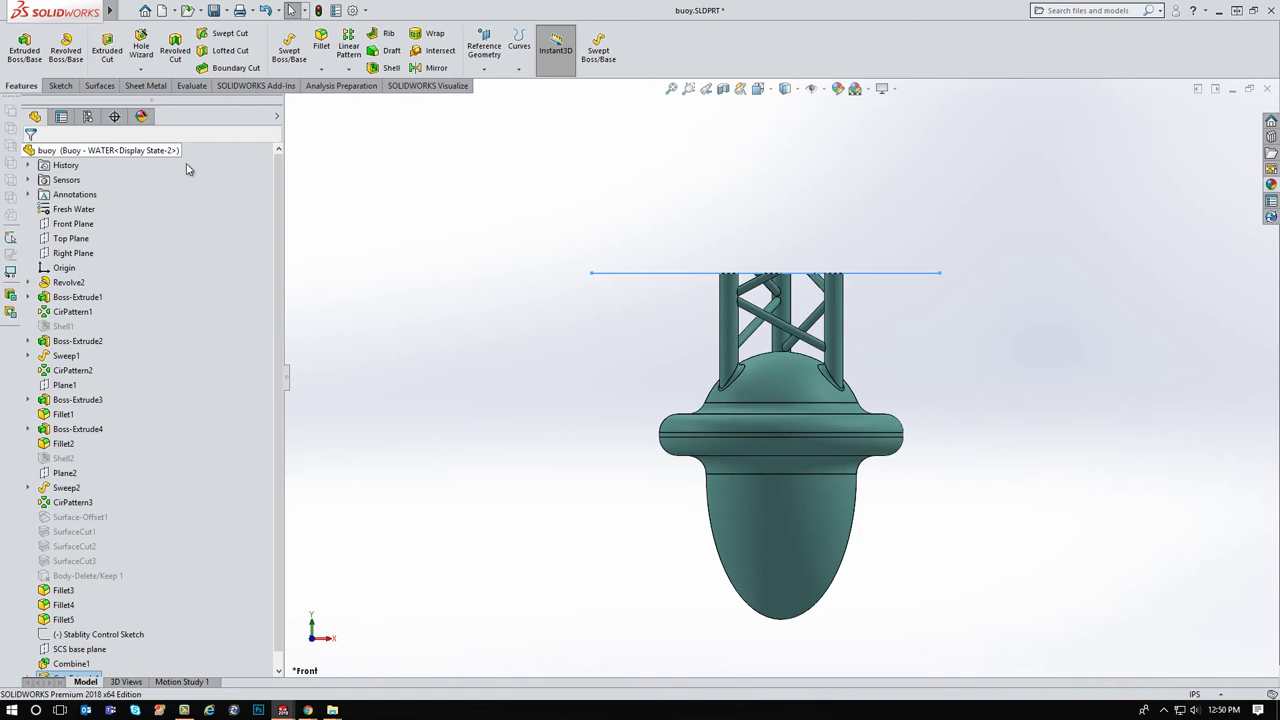
Show the Mass1 reading and drag the cut's Sketch274 line lower to remove more buoy
{"action": "left_click", "coordinate": [28, 181]}
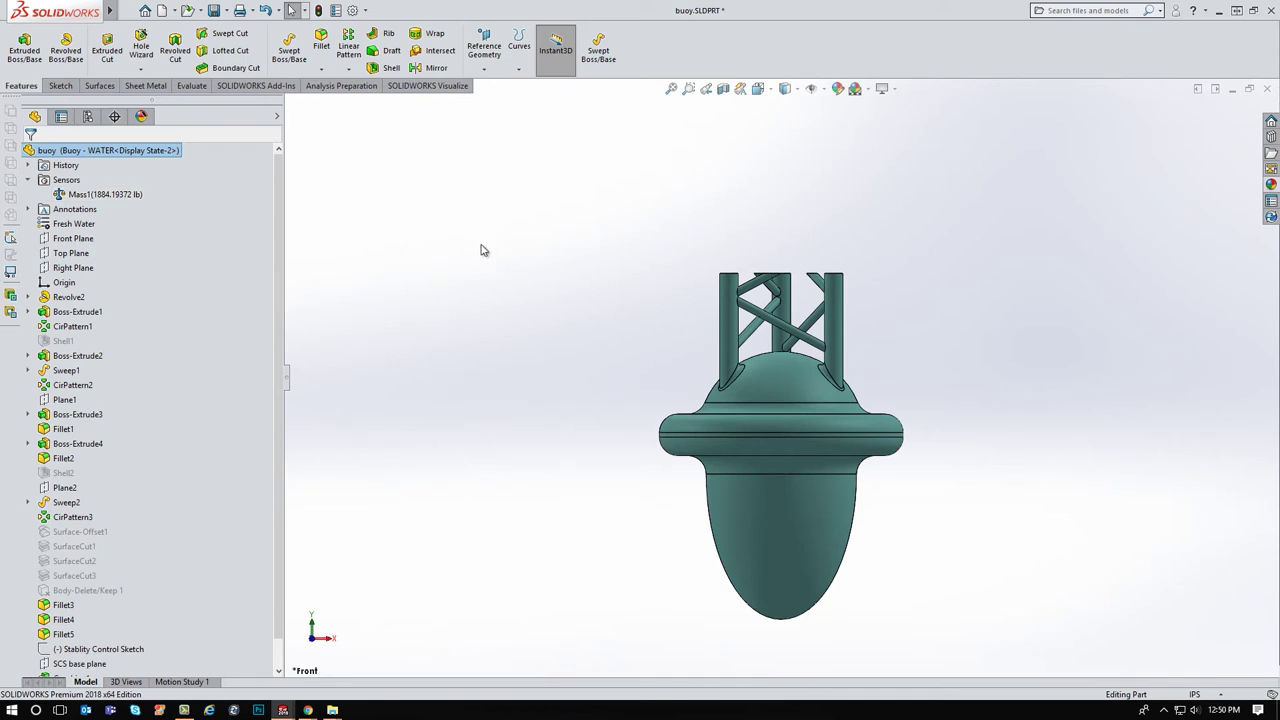
{"action": "scroll", "coordinate": [284, 403], "scroll_direction": "down", "scroll_amount": 1}
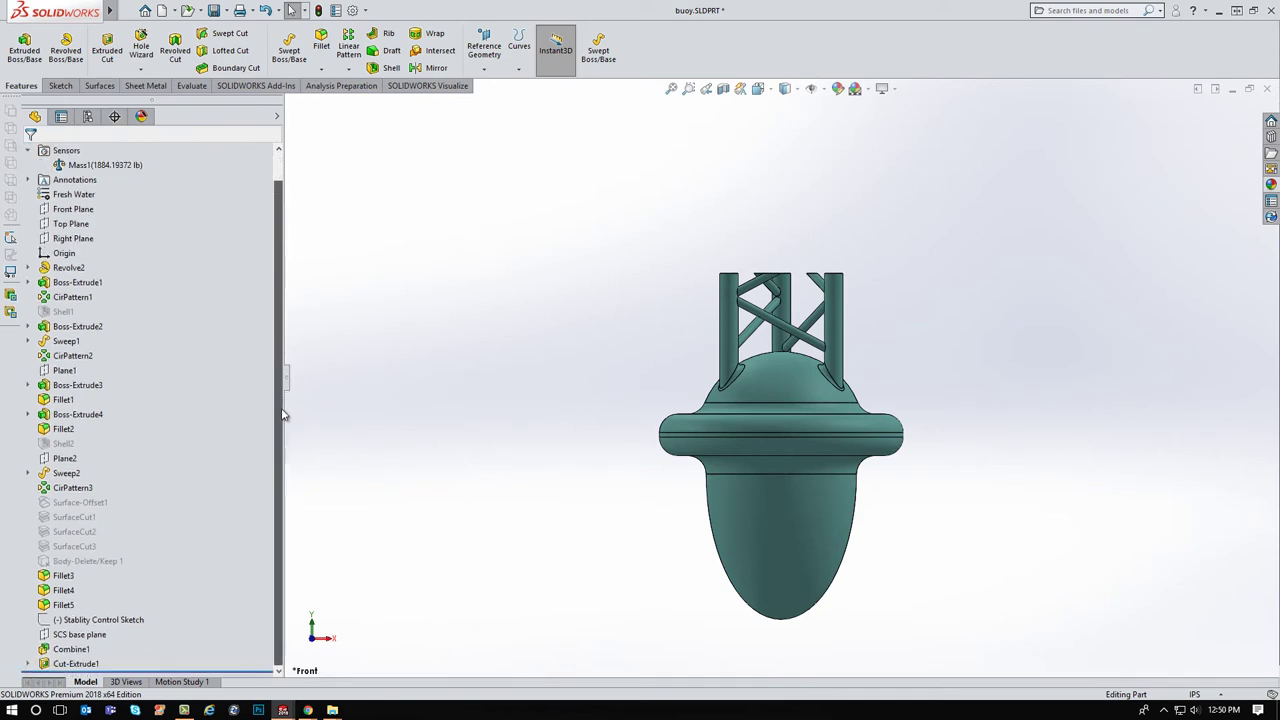
{"action": "left_click", "coordinate": [27, 663]}
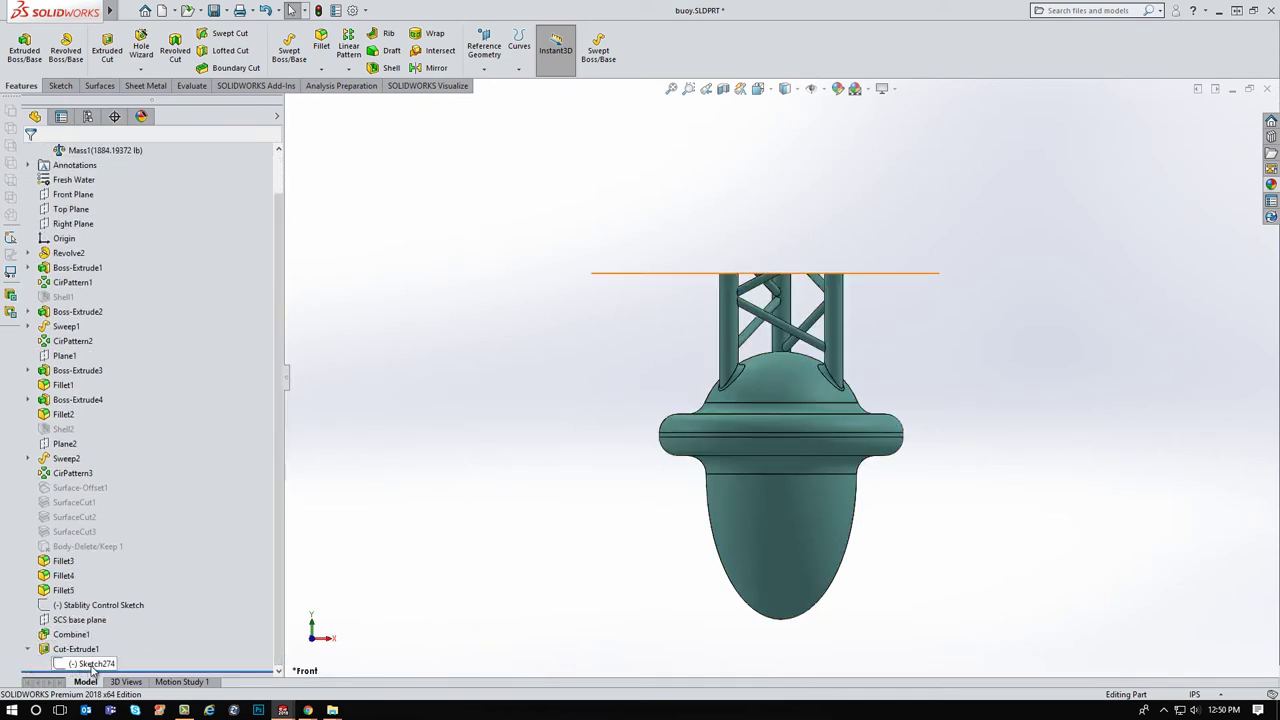
{"action": "left_click", "coordinate": [94, 664]}
{"action": "left_click", "coordinate": [415, 552]}
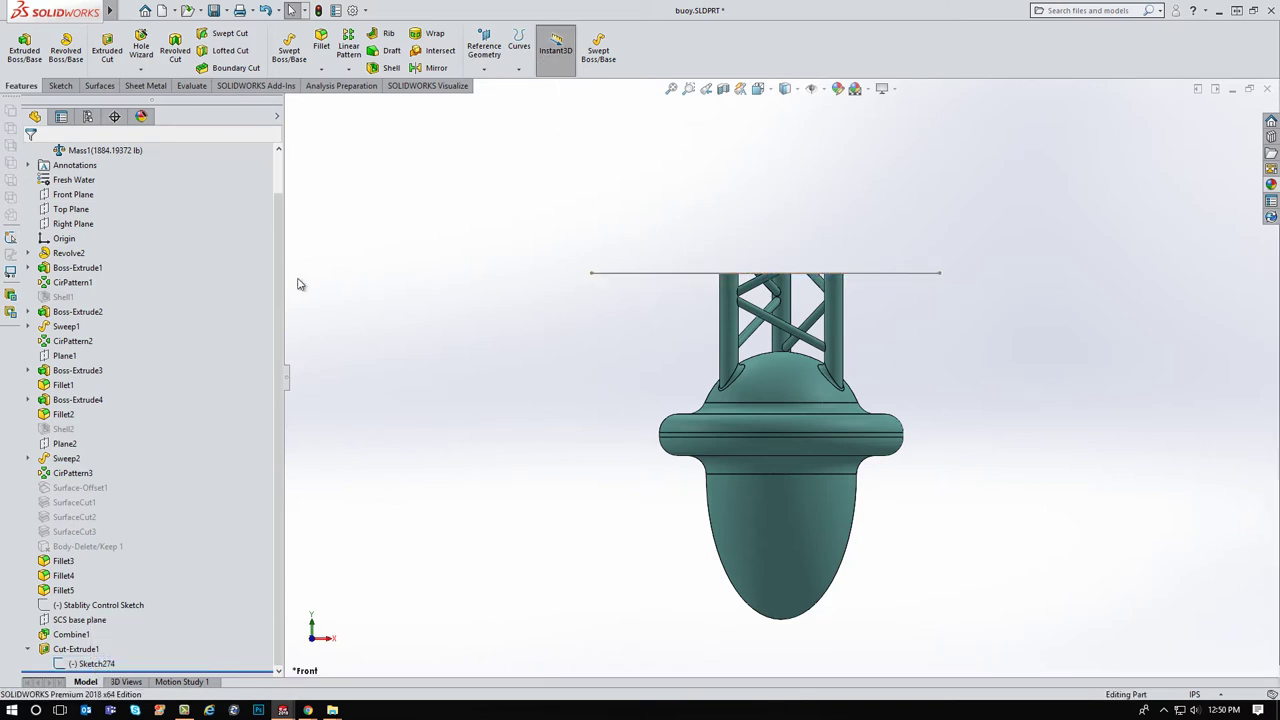
{"action": "mouse_move", "coordinate": [675, 274]}
{"action": "left_mouse_down"}
{"action": "mouse_move", "coordinate": [680, 419]}
{"action": "mouse_move", "coordinate": [641, 447]}
{"action": "left_mouse_up"}
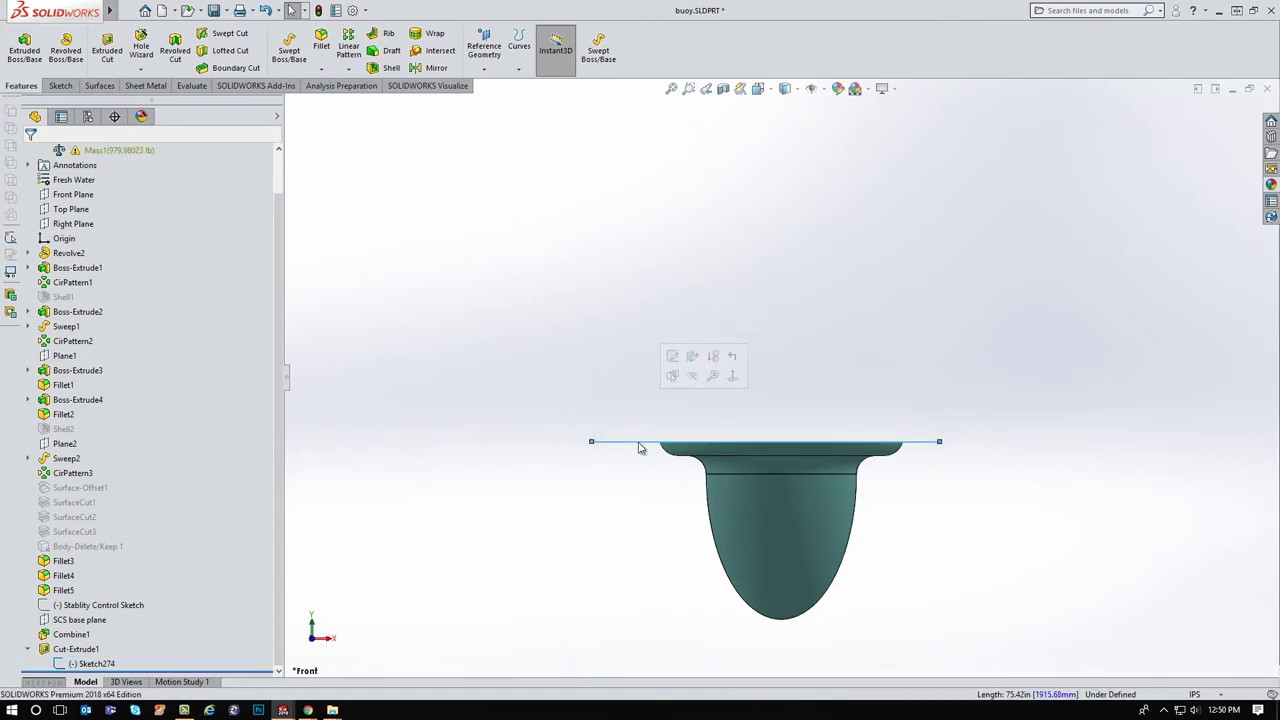
Fine-tune the cut line to just above the float ring rim, giving Mass1 1109.99838 lb
{"action": "scroll", "coordinate": [284, 236], "scroll_direction": "up", "scroll_amount": 1}
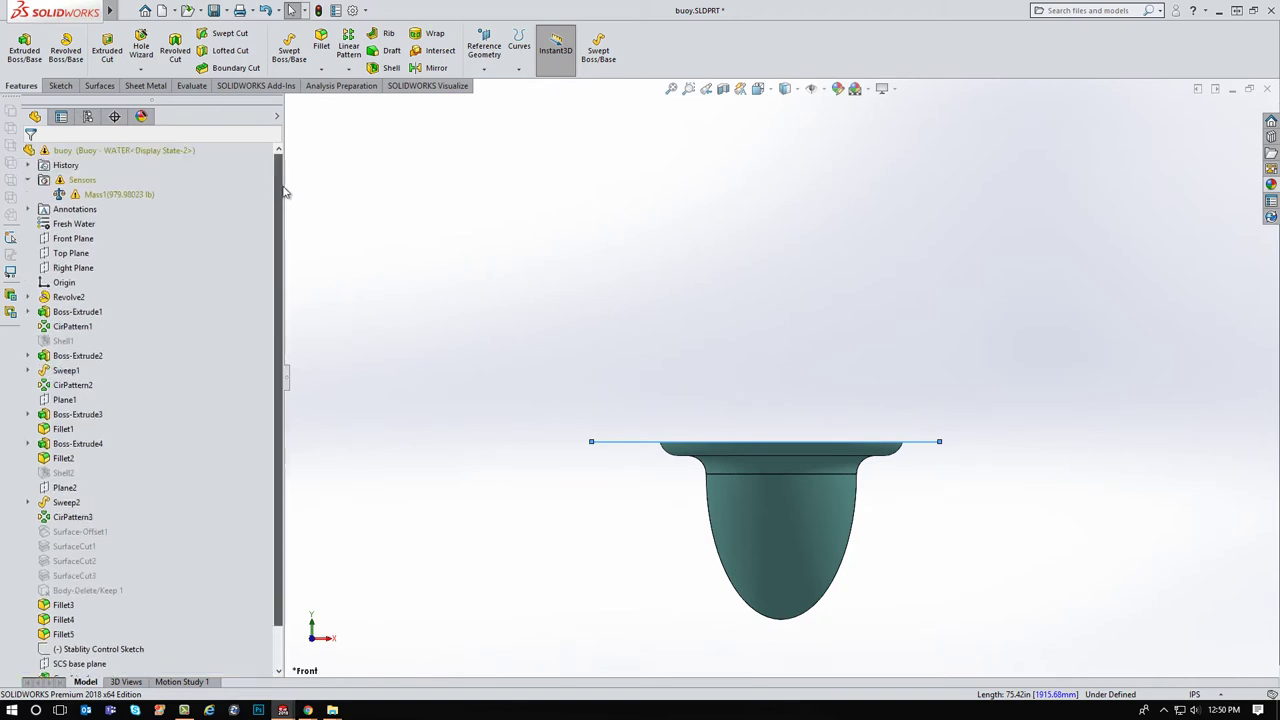
{"action": "mouse_move", "coordinate": [116, 196]}
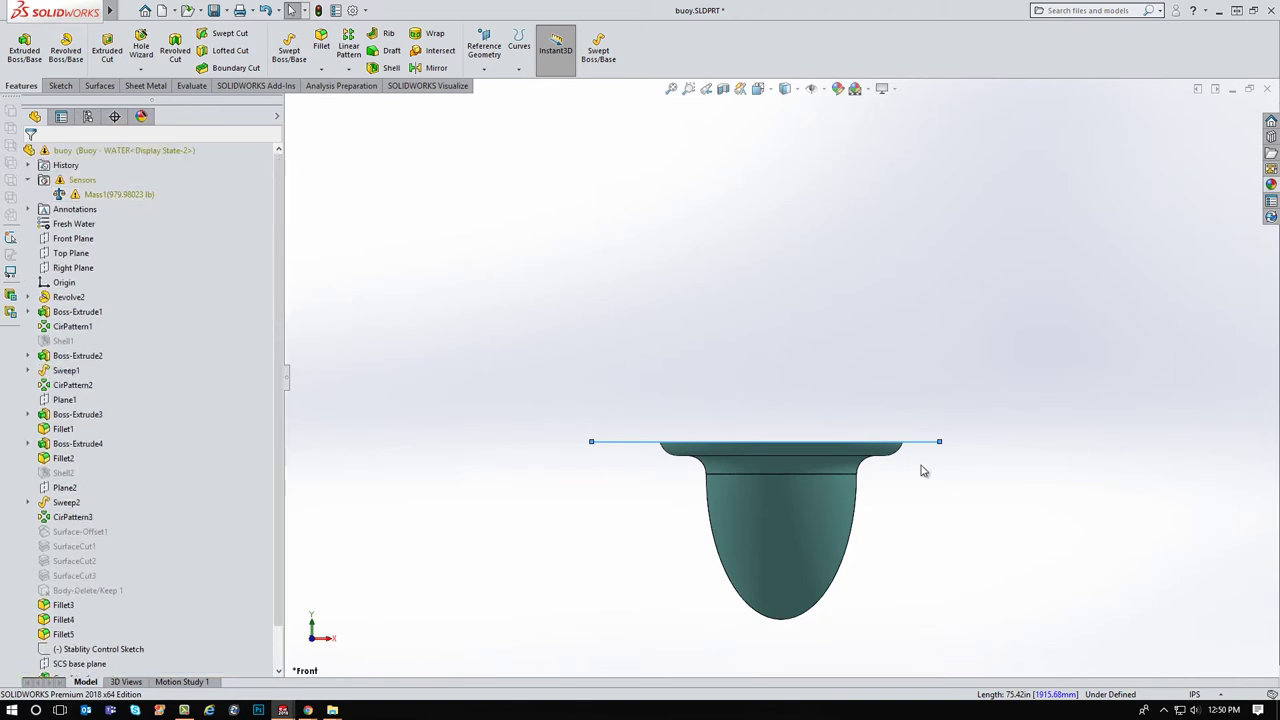
{"action": "scroll", "coordinate": [915, 465], "scroll_direction": "down", "scroll_amount": 5}
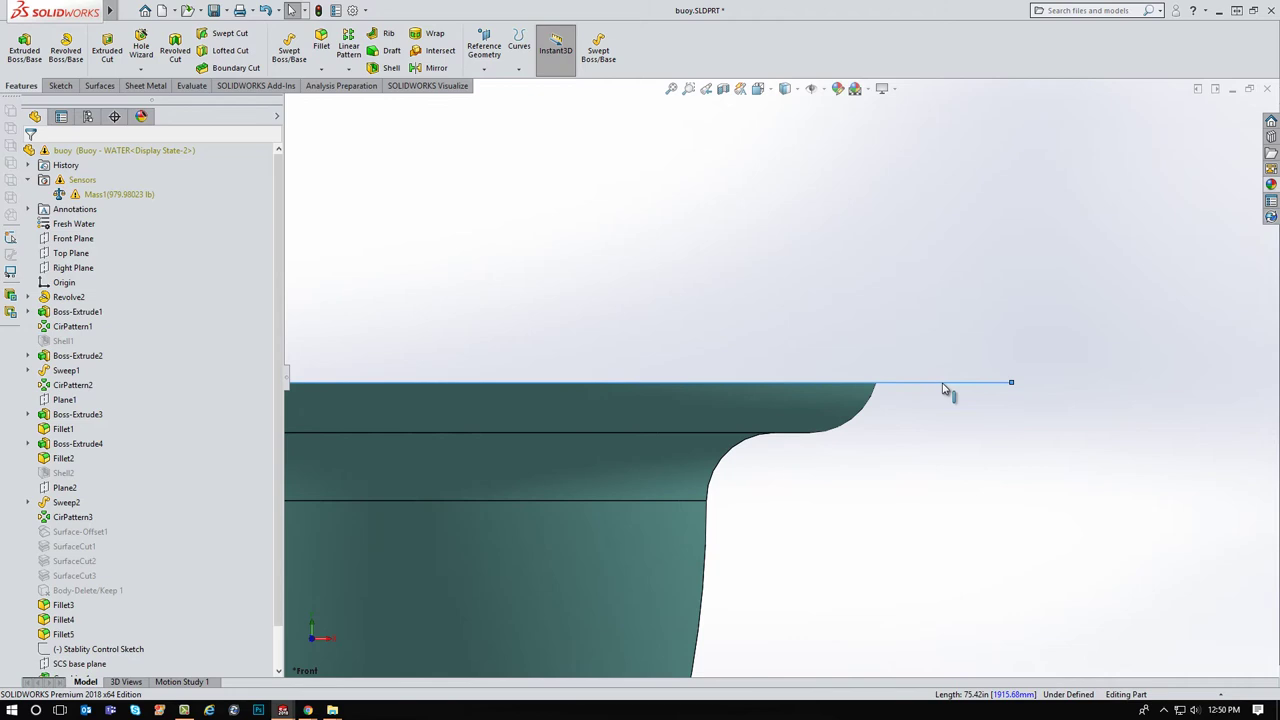
{"action": "left_click_drag", "start_coordinate": [946, 388], "coordinate": [946, 361]}
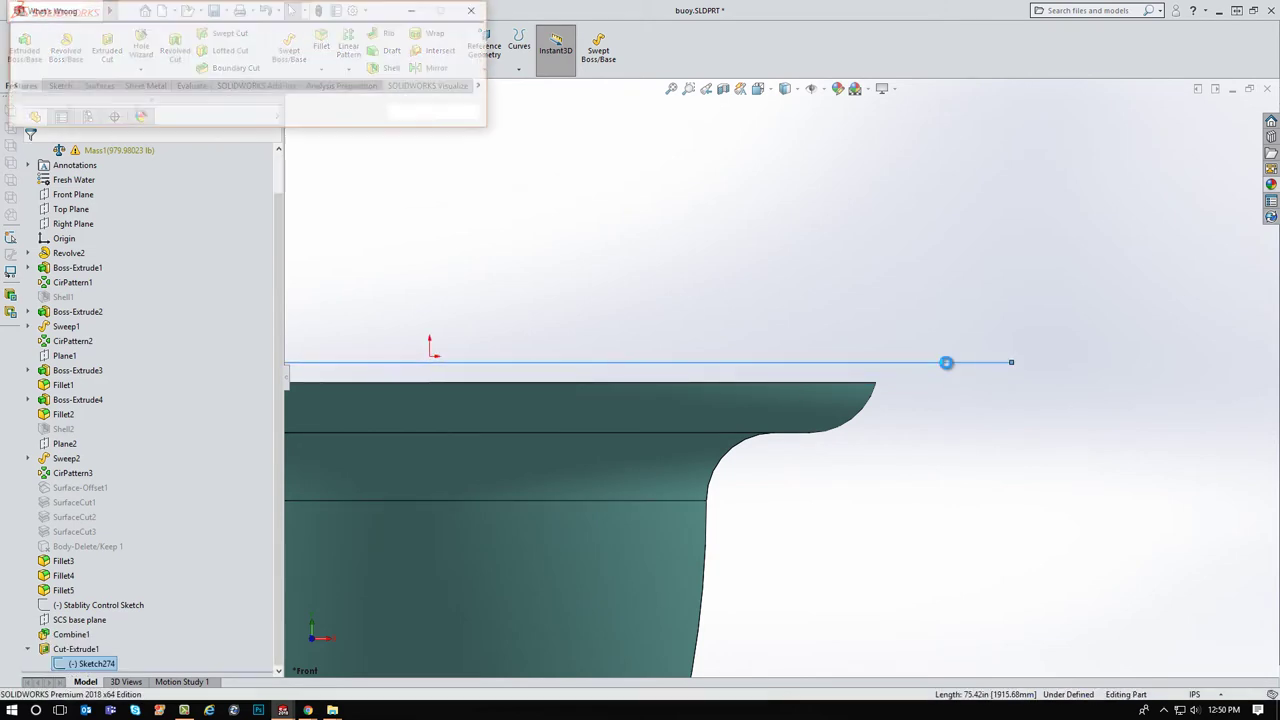
{"action": "left_click", "coordinate": [413, 114]}
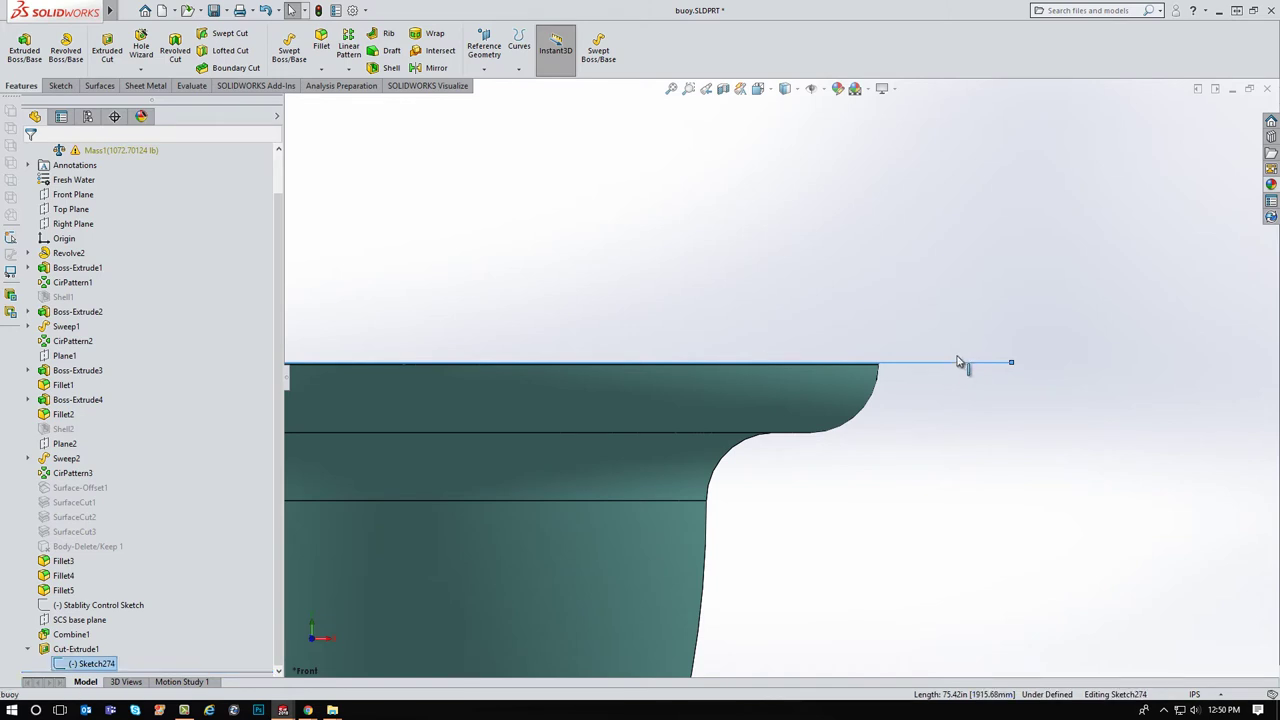
{"action": "left_click_drag", "start_coordinate": [966, 363], "coordinate": [964, 350]}
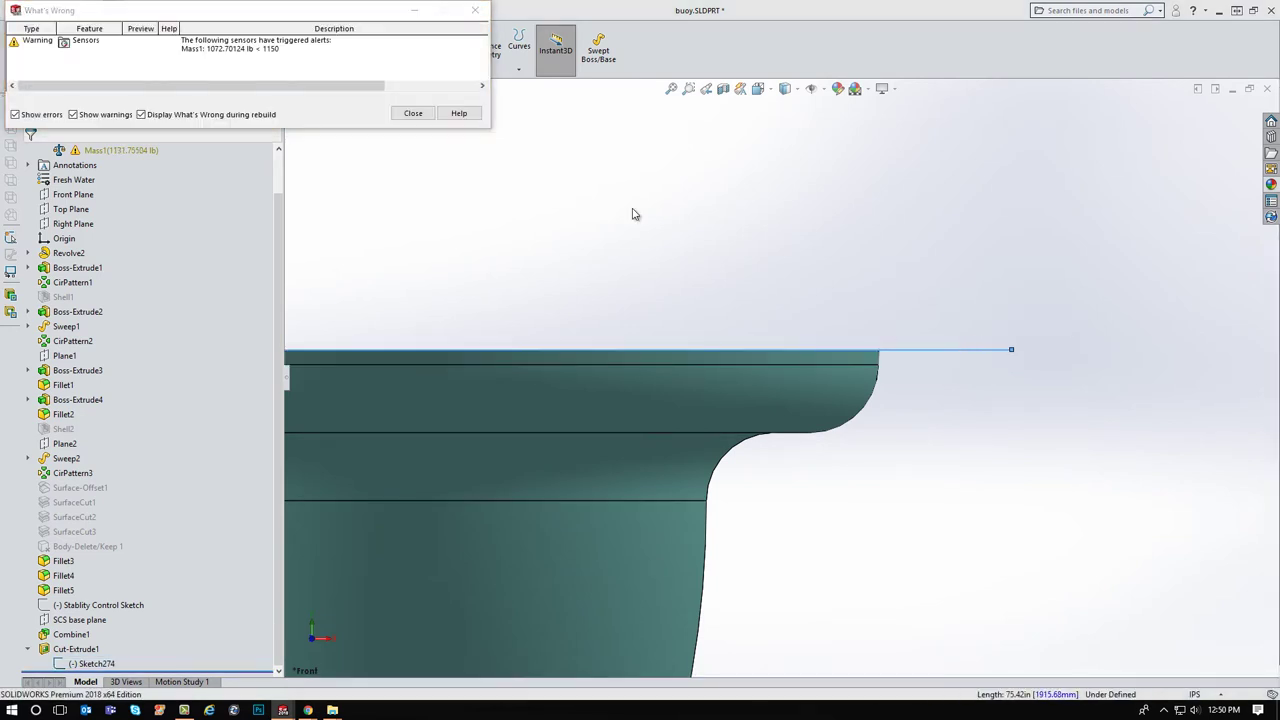
{"action": "left_click", "coordinate": [418, 114]}
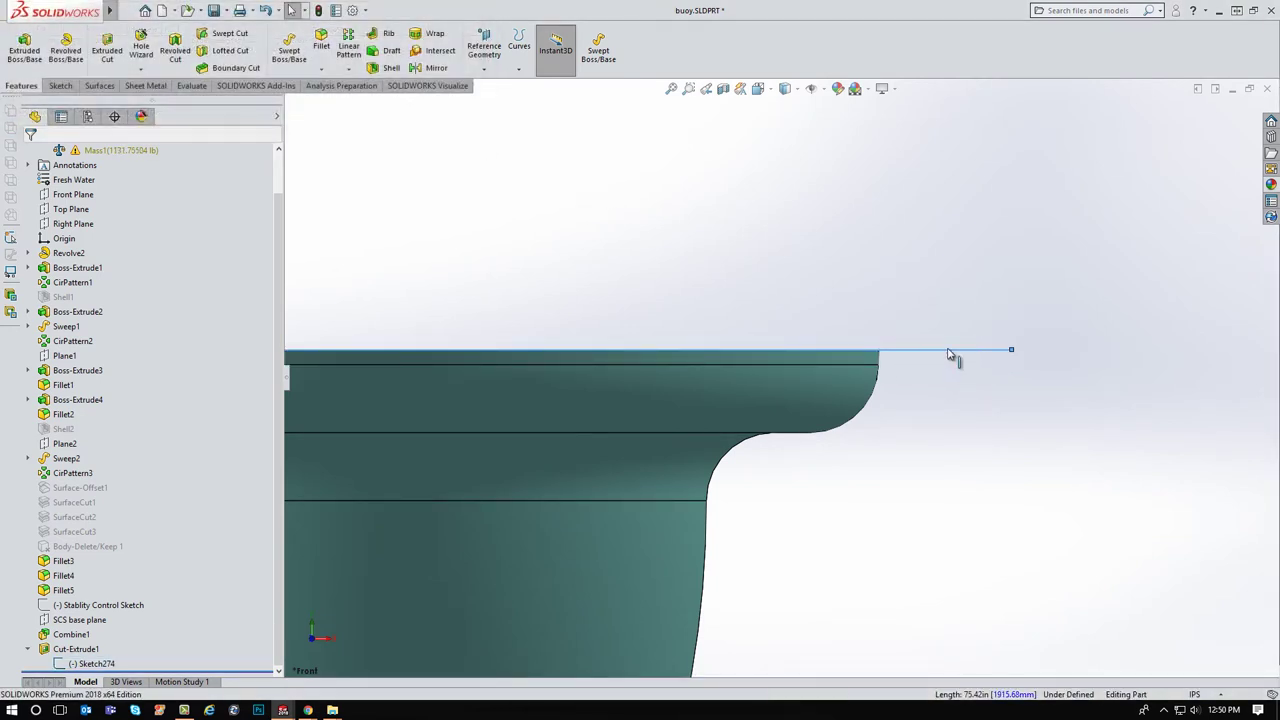
{"action": "mouse_move", "coordinate": [954, 354]}
{"action": "left_mouse_down"}
{"action": "mouse_move", "coordinate": [960, 371]}
{"action": "mouse_move", "coordinate": [954, 354]}
{"action": "left_mouse_up"}
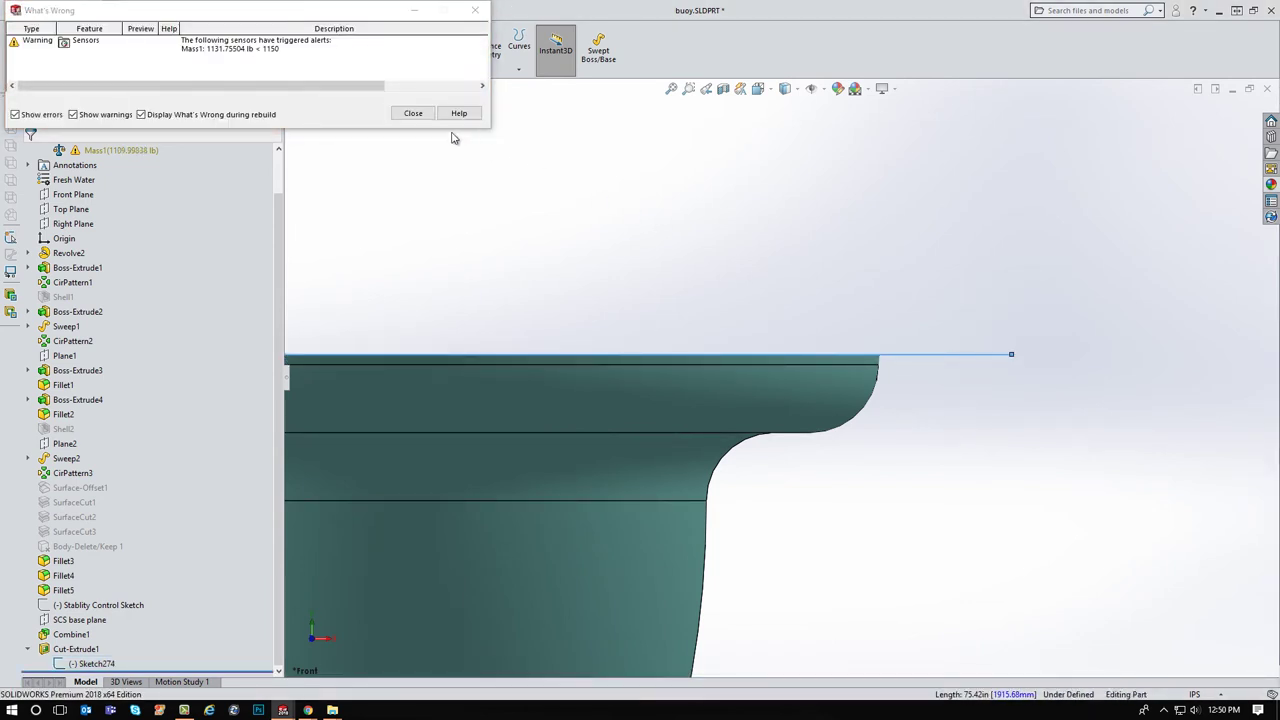
{"action": "left_click", "coordinate": [414, 114]}
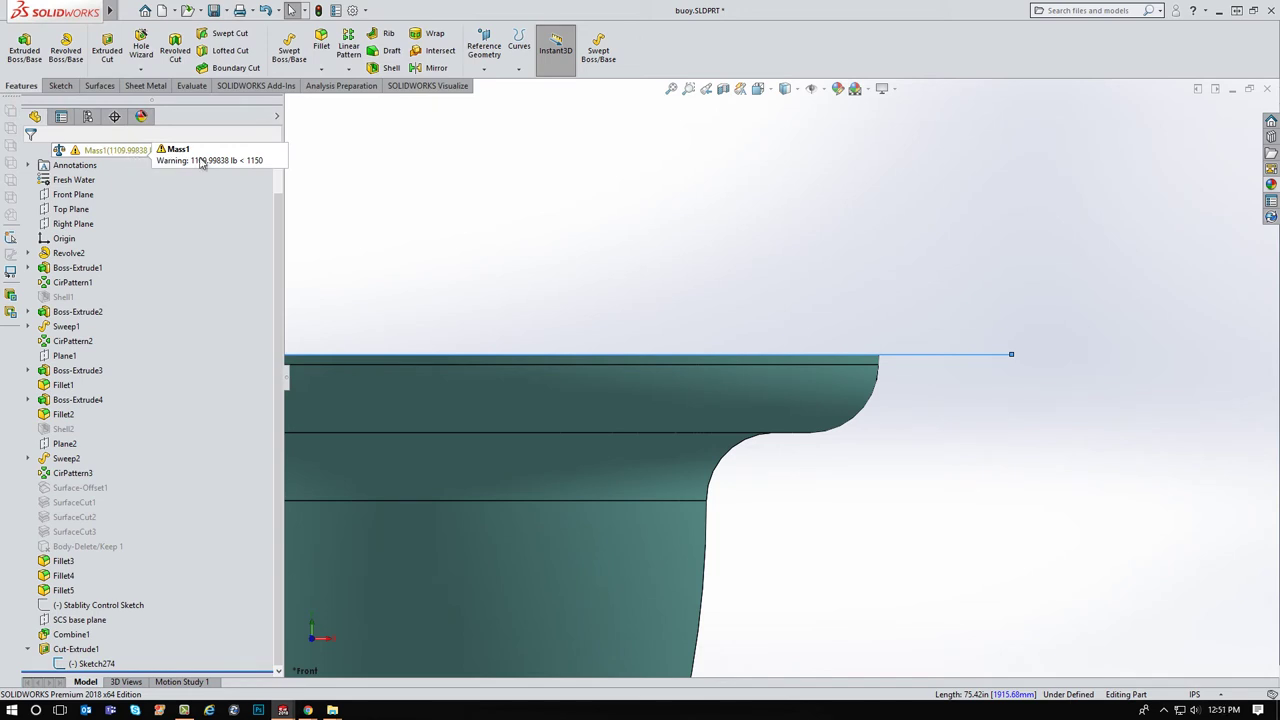
{"action": "left_click", "coordinate": [726, 257]}
{"action": "scroll", "coordinate": [714, 329], "scroll_direction": "up", "scroll_amount": 3}
{"action": "scroll", "coordinate": [616, 436], "scroll_direction": "down", "scroll_amount": 2}
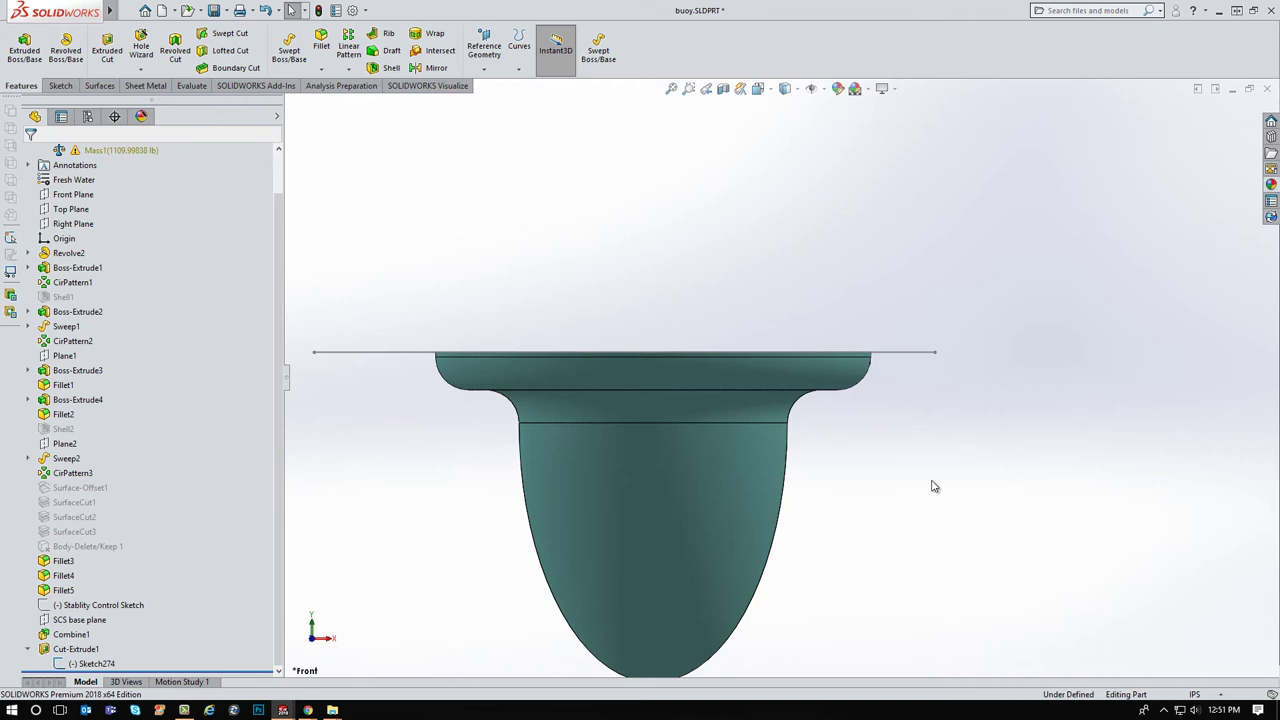
Insert a Center of Mass reference feature on the cut hull and clear the selection
{"action": "scroll", "coordinate": [933, 486], "scroll_direction": "up", "scroll_amount": 2}
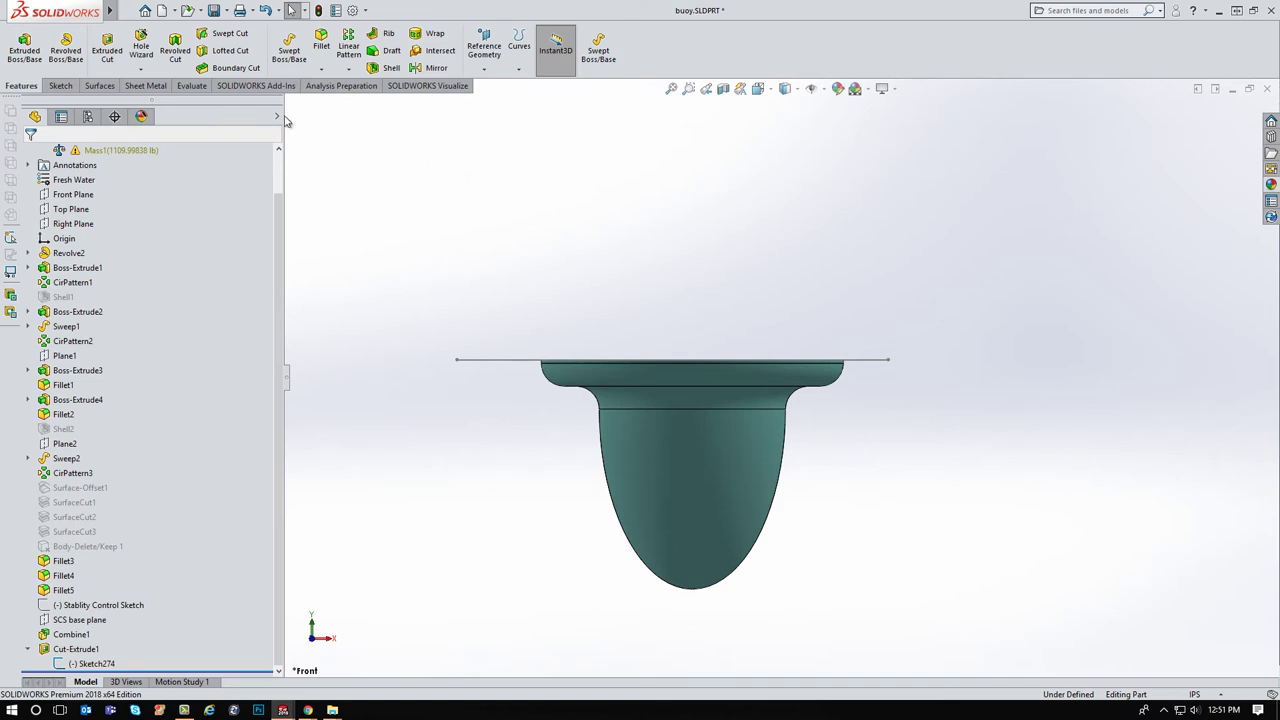
{"action": "left_click", "coordinate": [494, 70]}
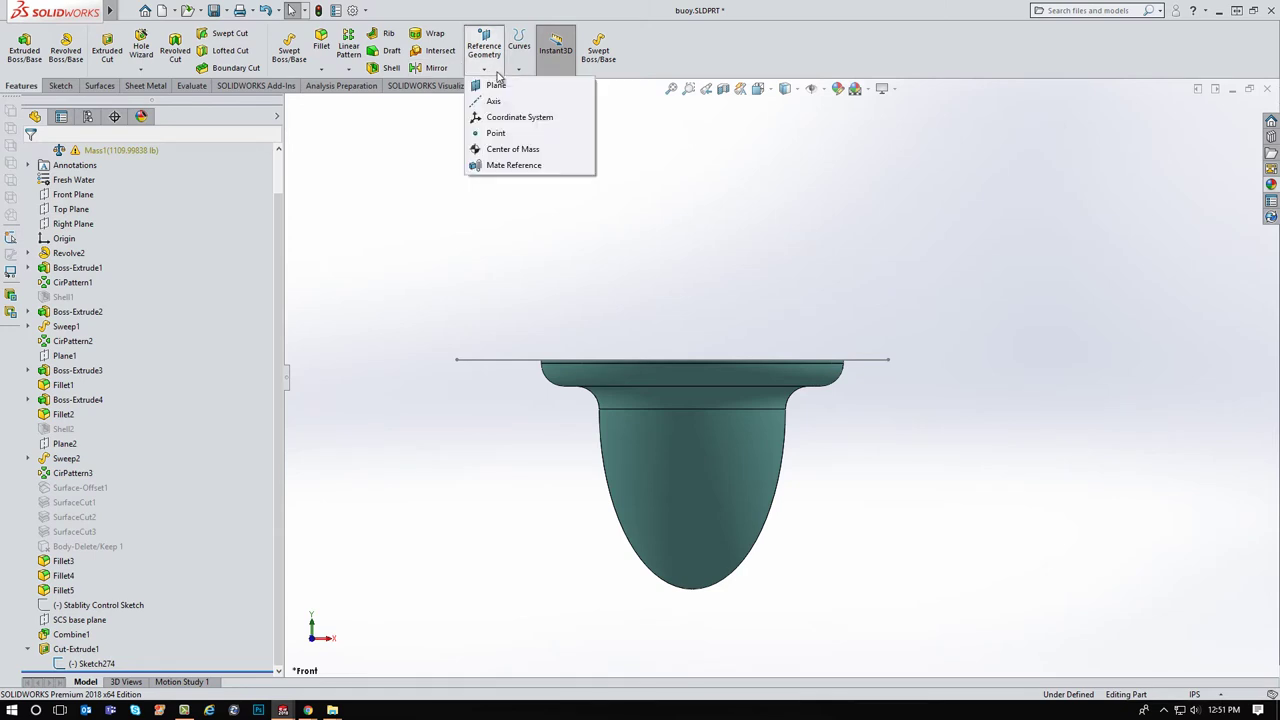
{"action": "left_click", "coordinate": [514, 149]}
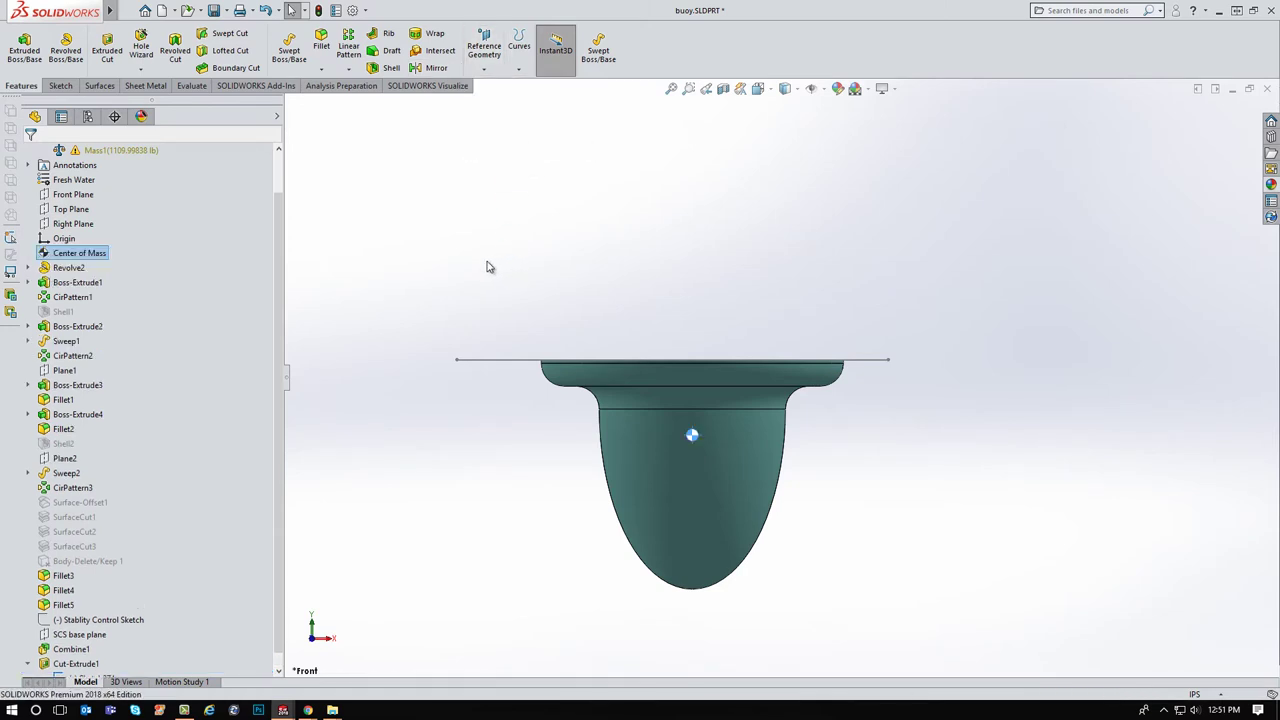
{"action": "key", "text": "Escape"}
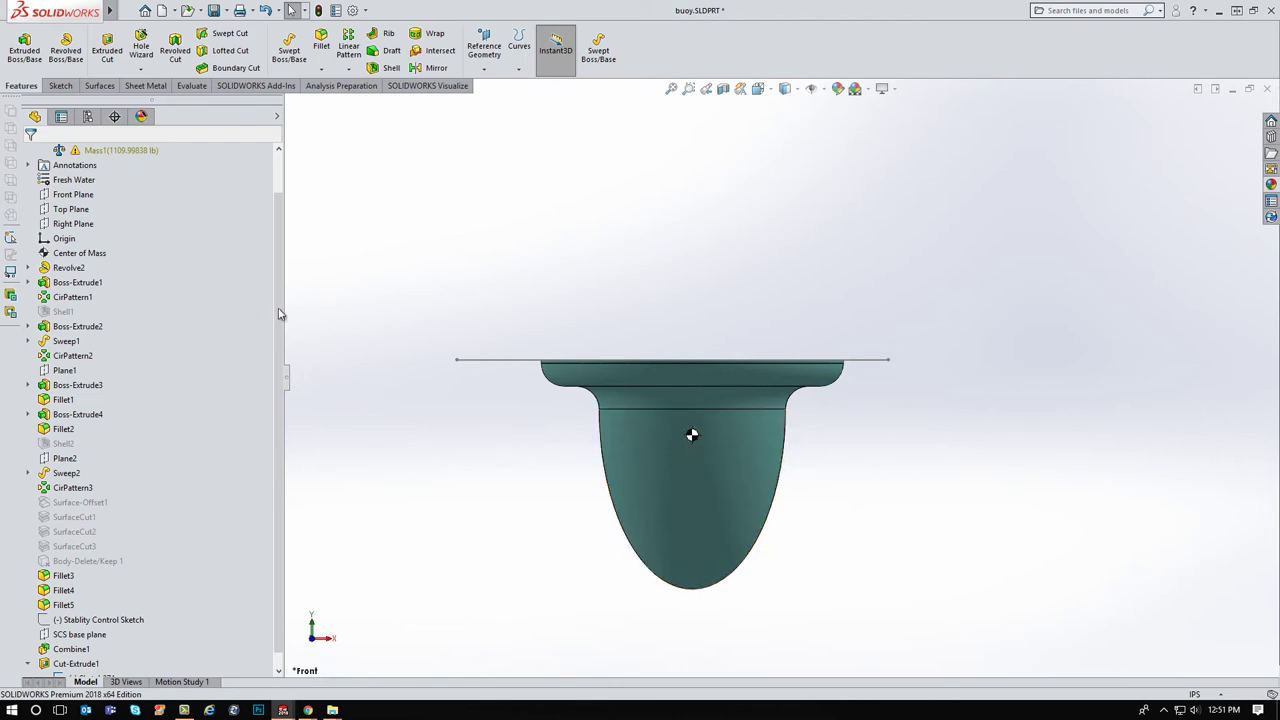
Activate the Buoy - STEEL configuration and return to the feature tree
{"action": "left_click", "coordinate": [88, 117]}
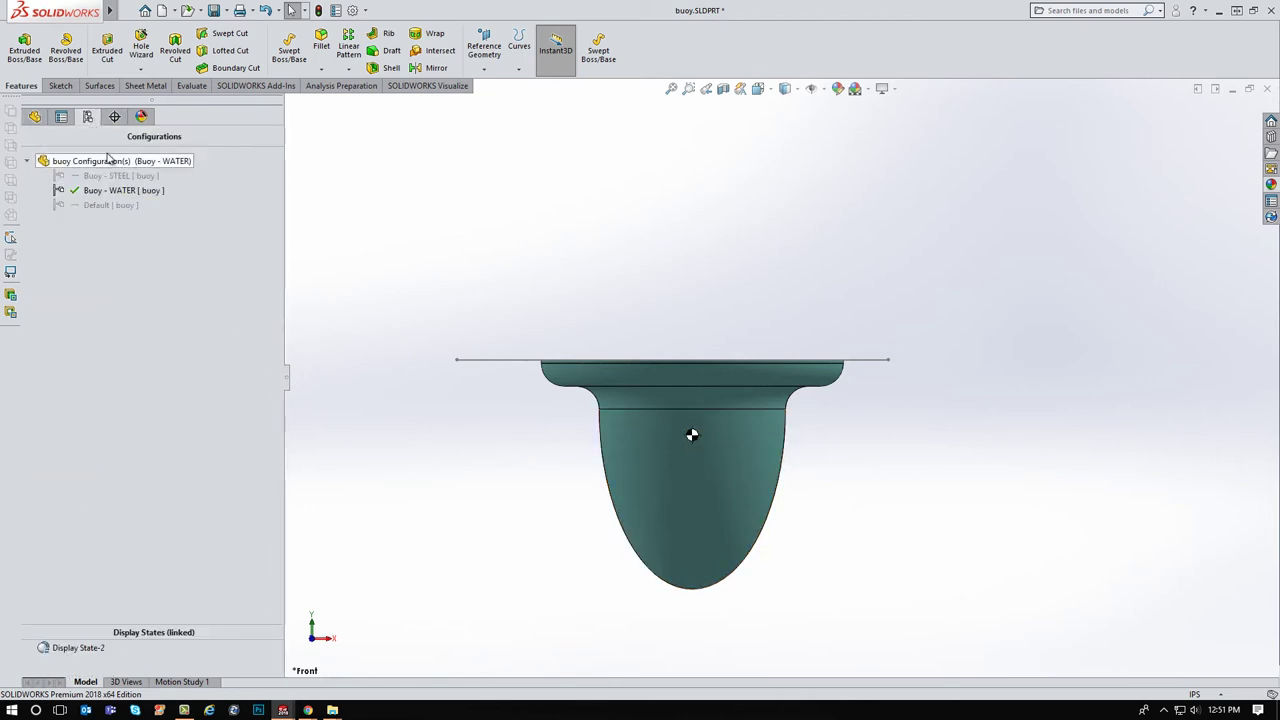
{"action": "double_click", "coordinate": [118, 179]}
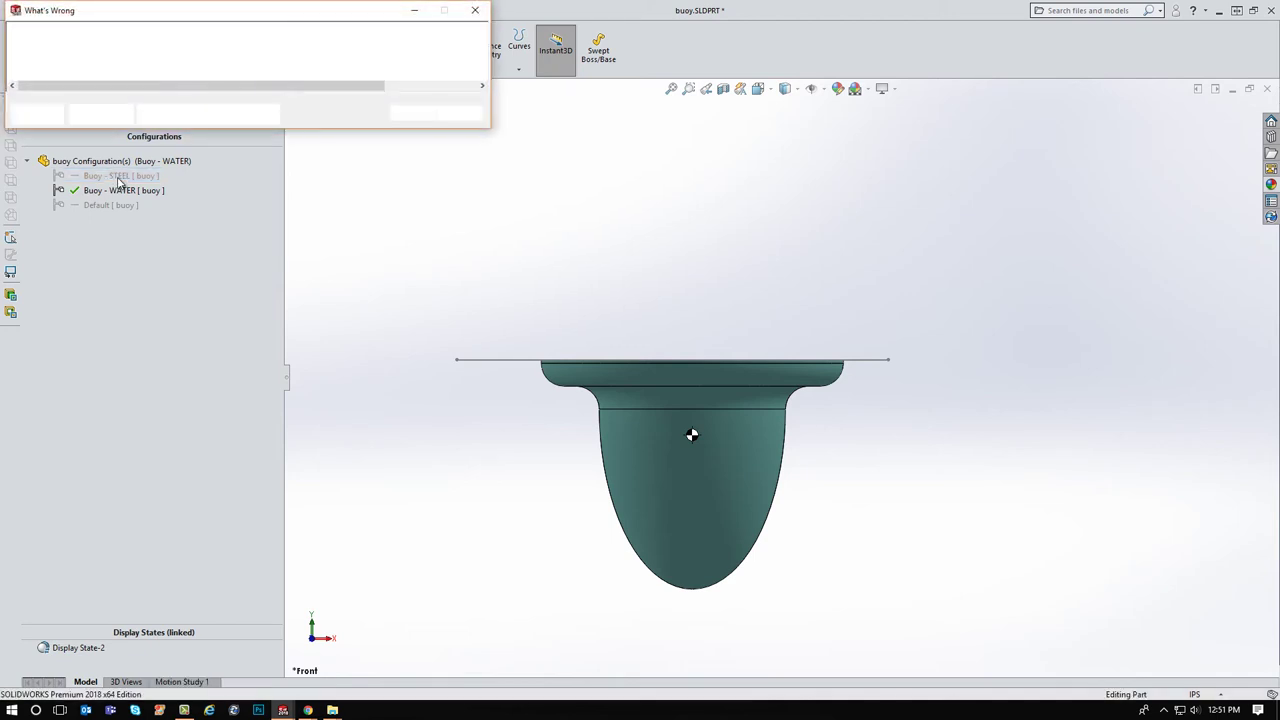
{"action": "left_click", "coordinate": [408, 118]}
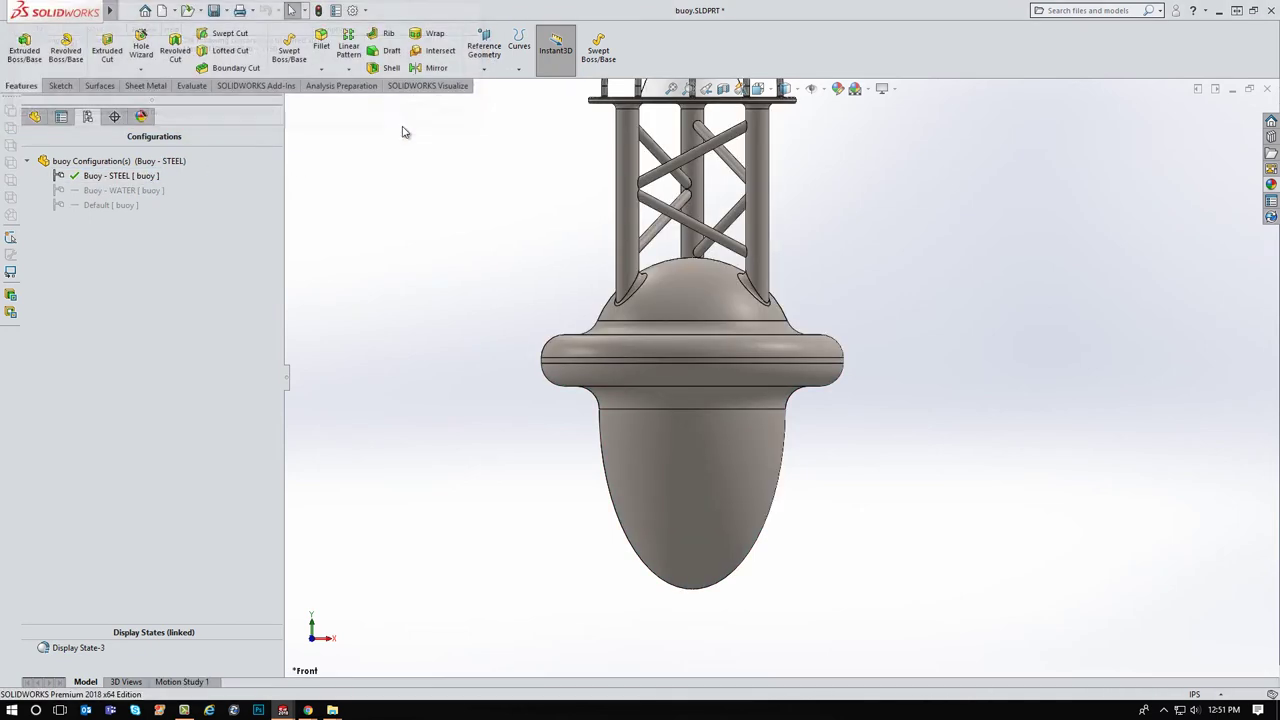
{"action": "left_click", "coordinate": [35, 117]}
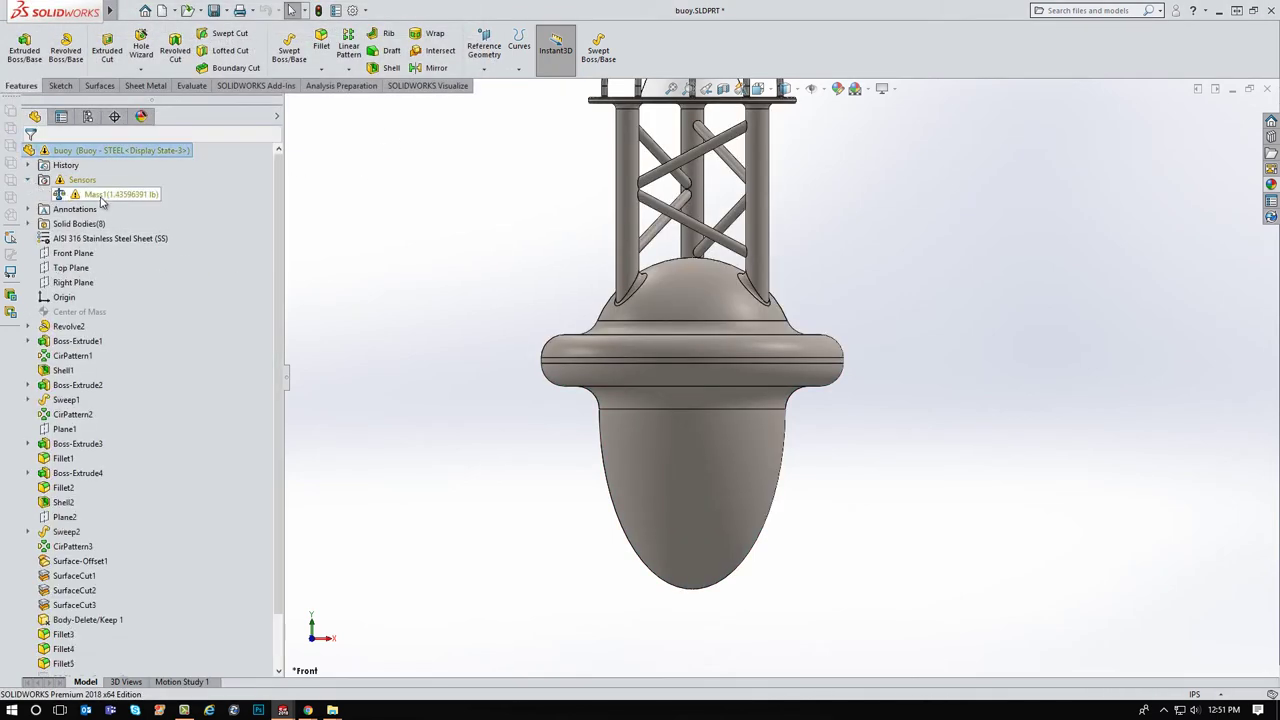
Edit the Mass1 sensor so it measures the whole buoy body
{"action": "mouse_move", "coordinate": [110, 202]}
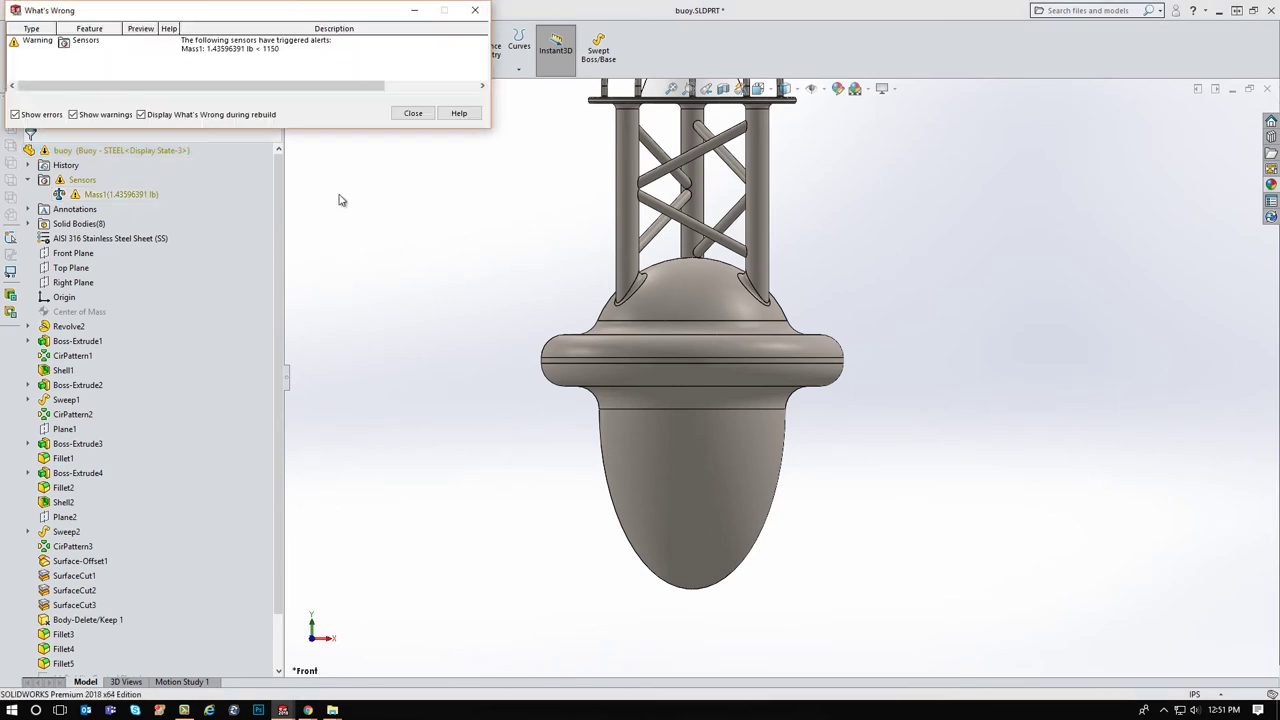
{"action": "left_click", "coordinate": [414, 113]}
{"action": "right_click", "coordinate": [123, 195]}
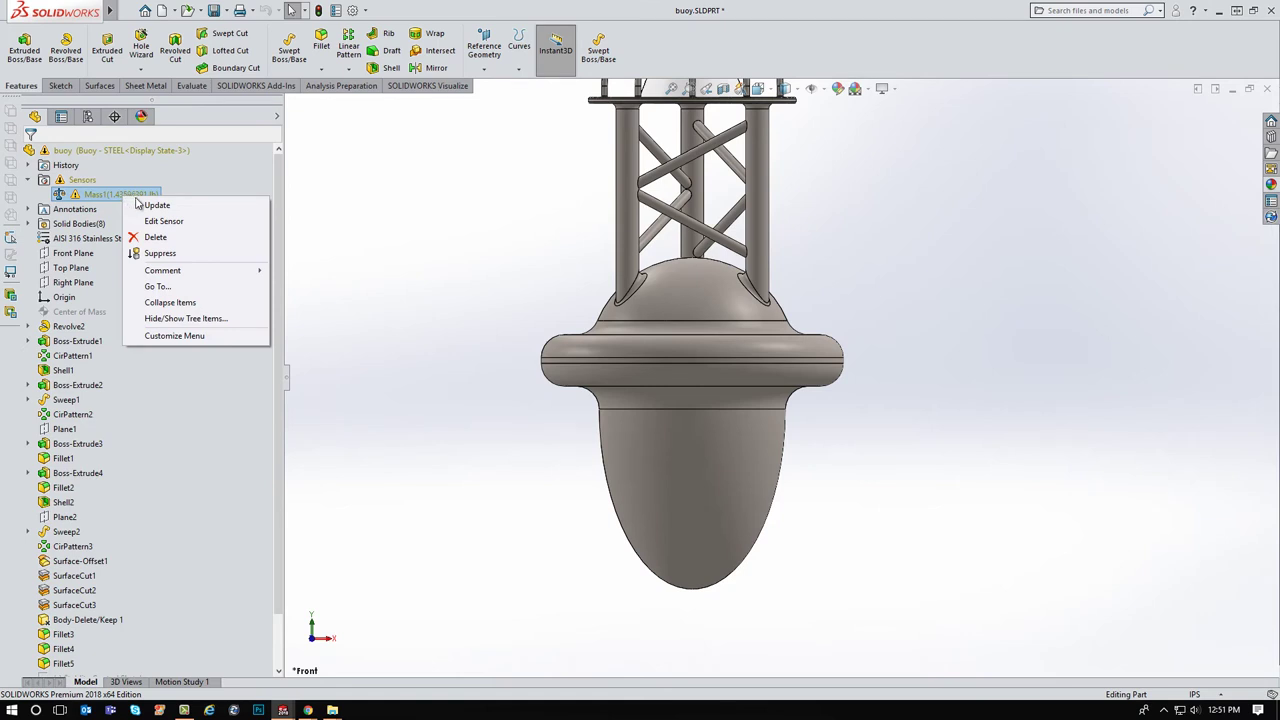
{"action": "left_click", "coordinate": [163, 222]}
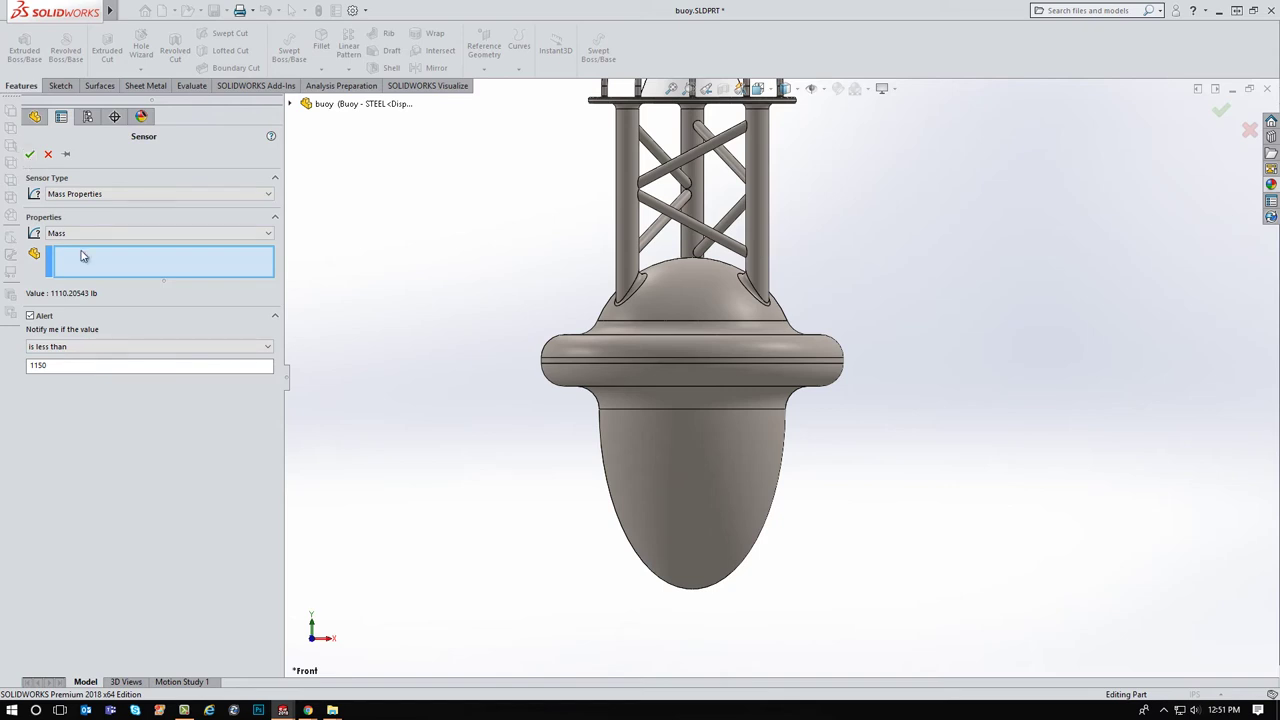
{"action": "left_click", "coordinate": [767, 392]}
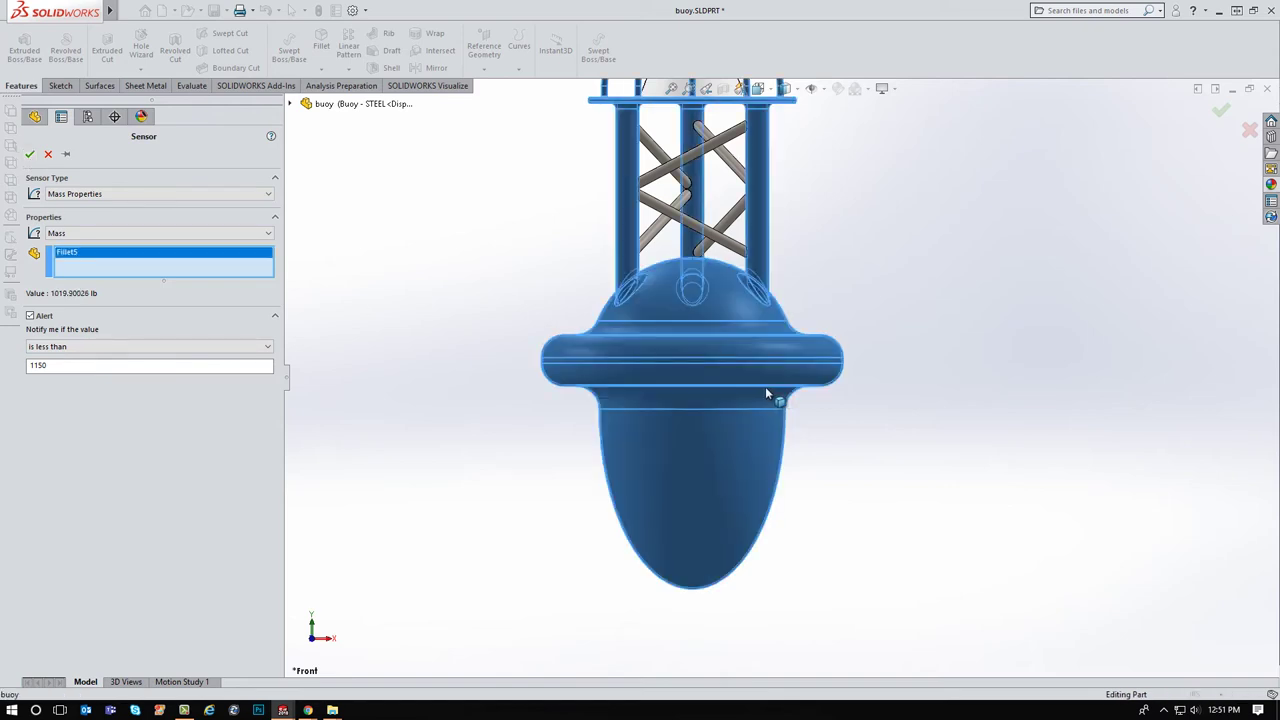
{"action": "left_click", "coordinate": [31, 155]}
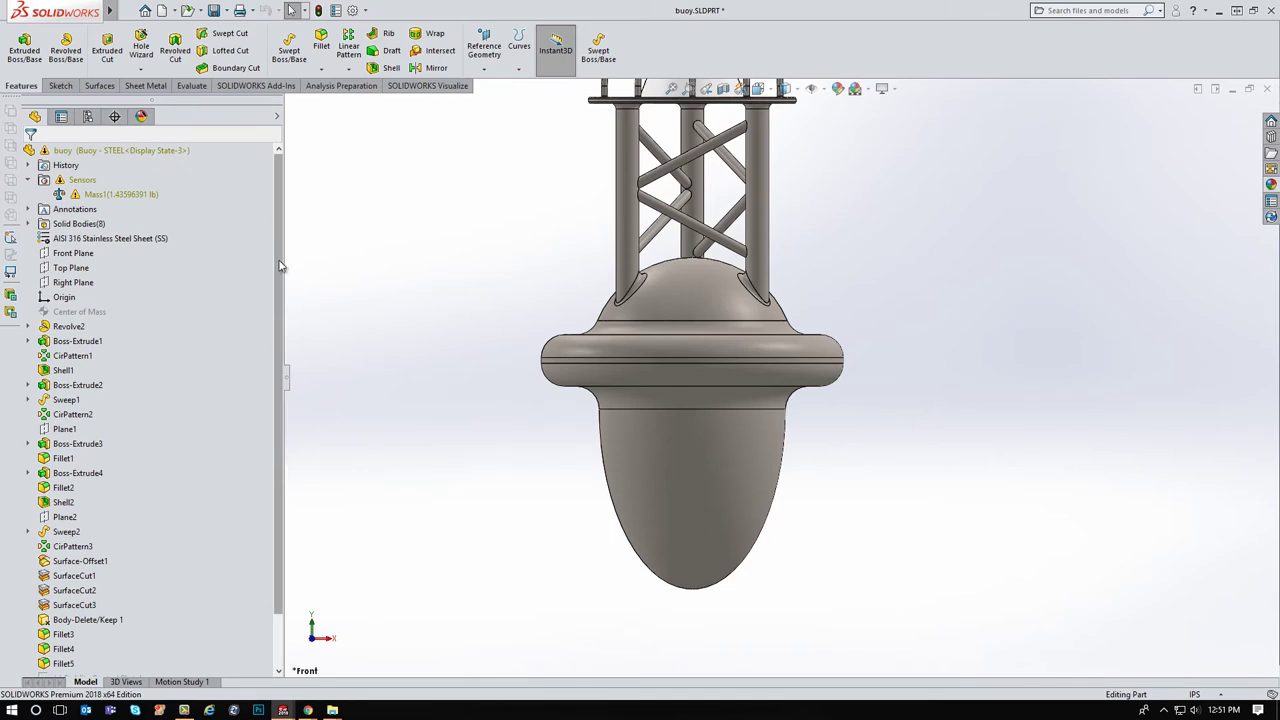
Add a Center of Mass Reference Point and zoom out to the whole buoy
{"action": "scroll", "coordinate": [280, 270], "scroll_direction": "down", "scroll_amount": 1}
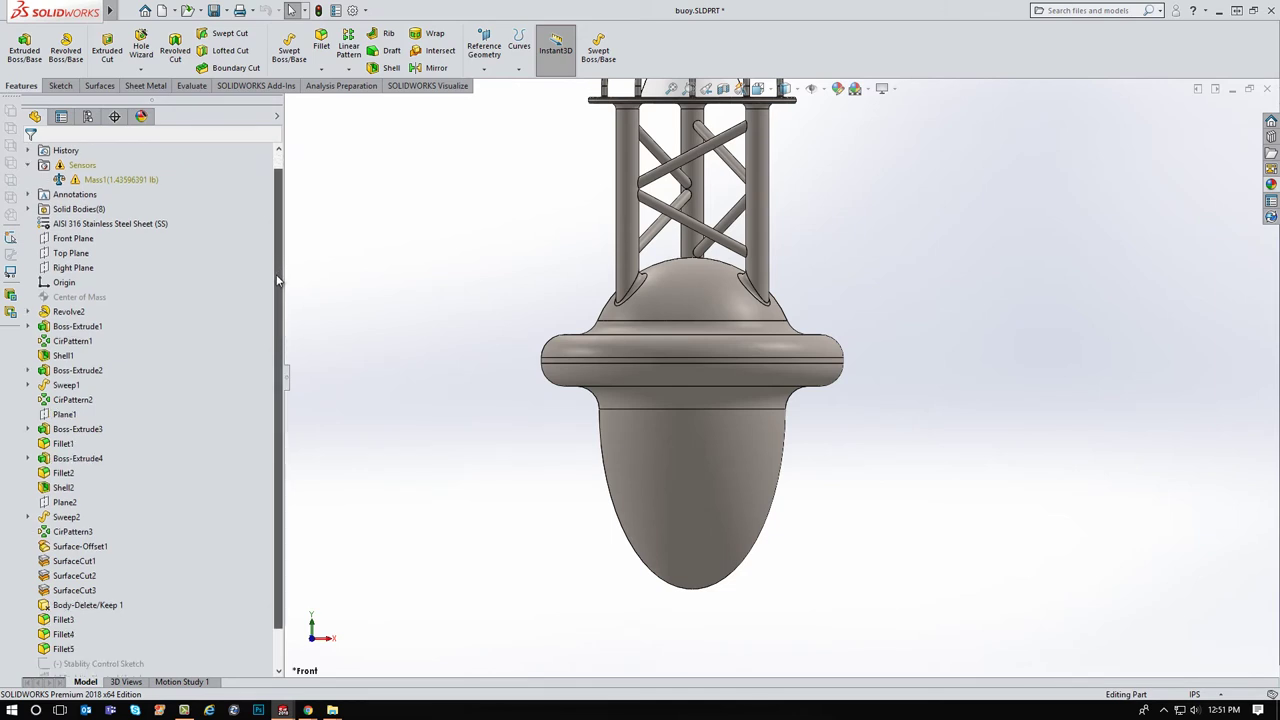
{"action": "right_click", "coordinate": [84, 300]}
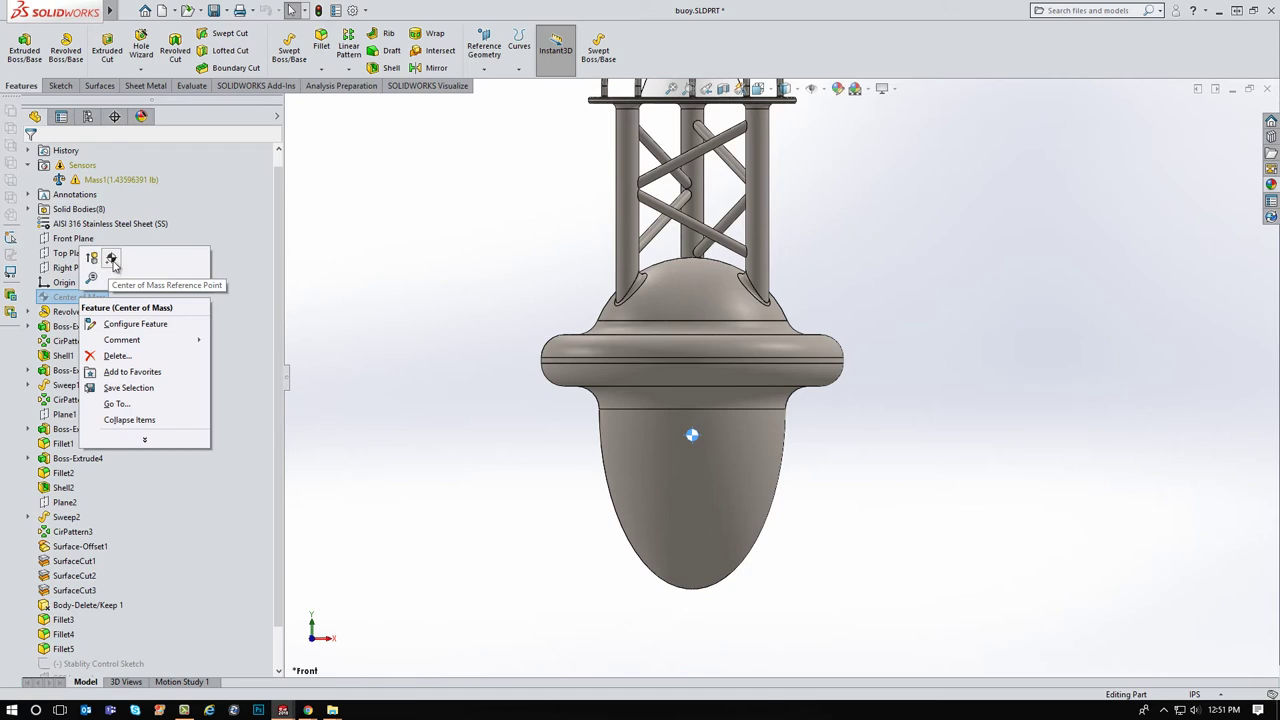
{"action": "left_click", "coordinate": [108, 260]}
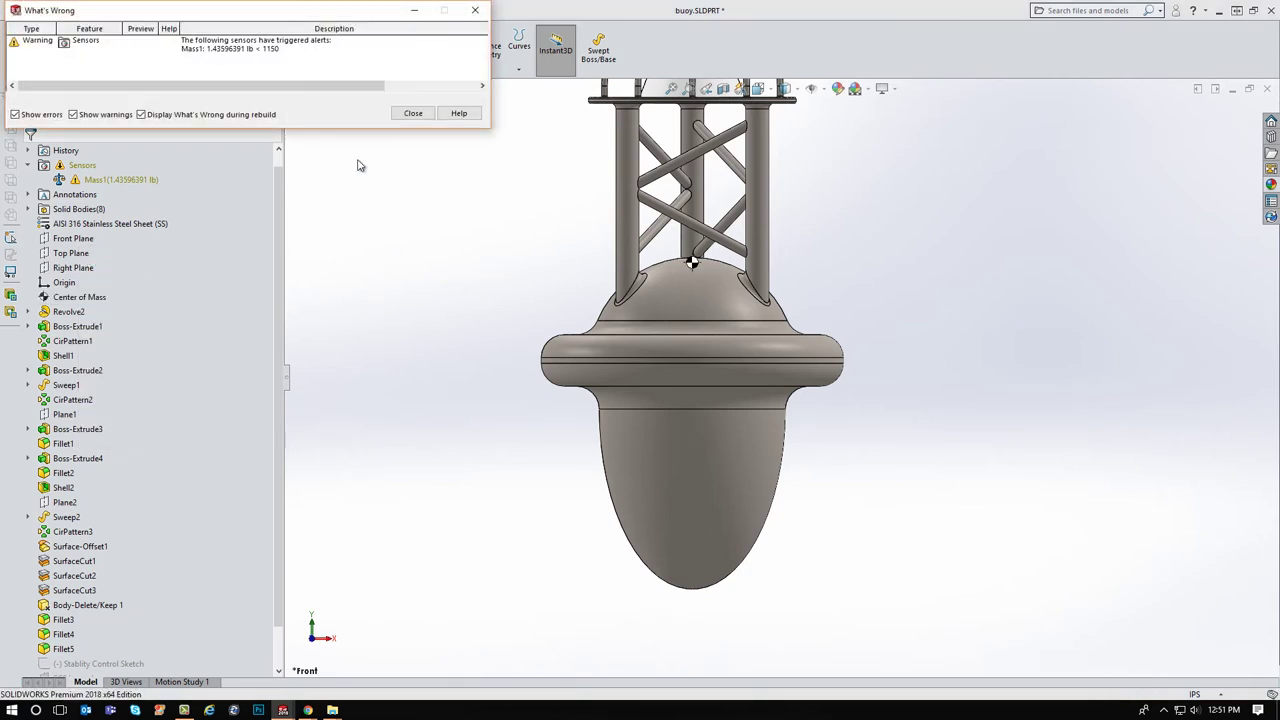
{"action": "left_click", "coordinate": [411, 113]}
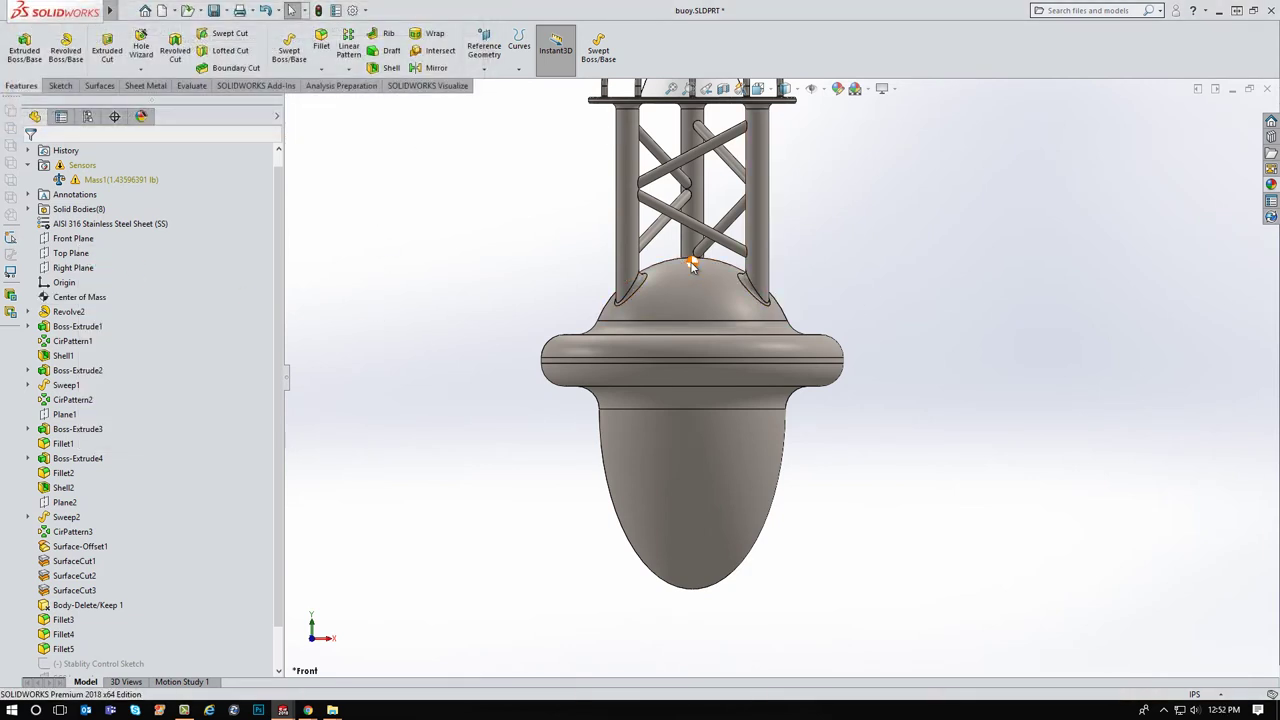
{"action": "key", "text": "z"}
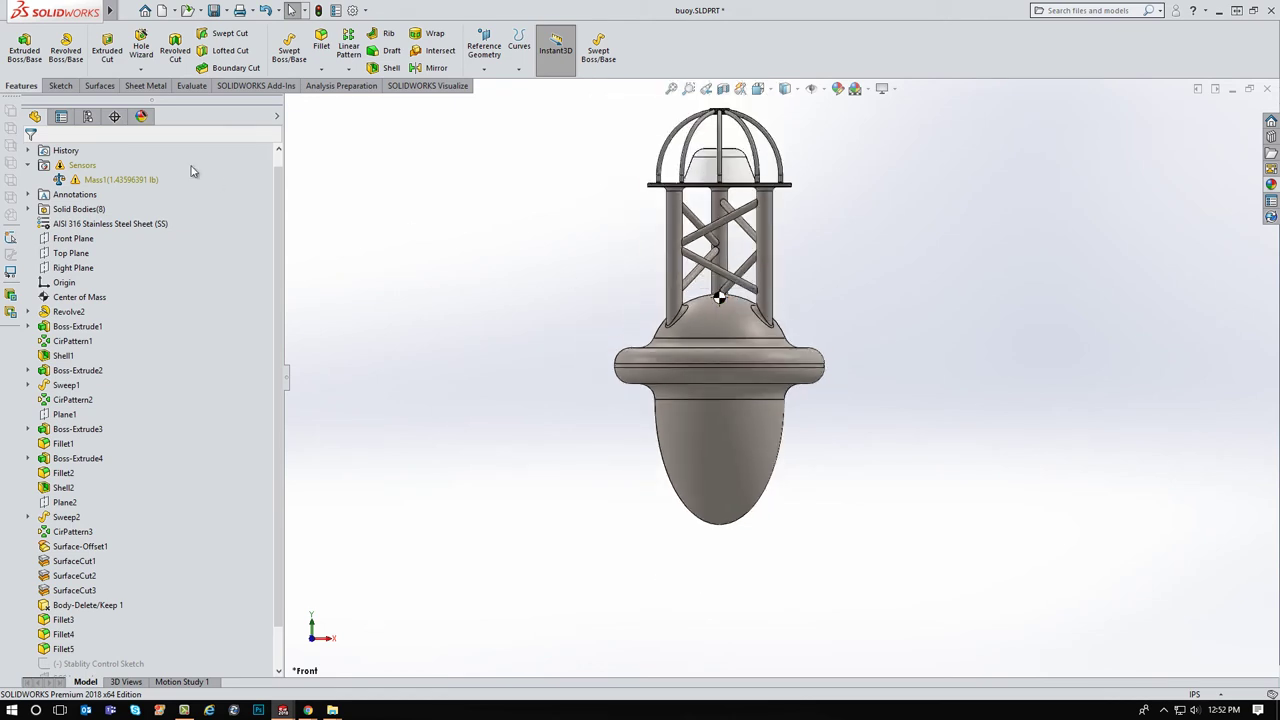
Switch back to the Buoy - WATER configuration
{"action": "left_click", "coordinate": [88, 116]}
{"action": "double_click", "coordinate": [99, 190]}
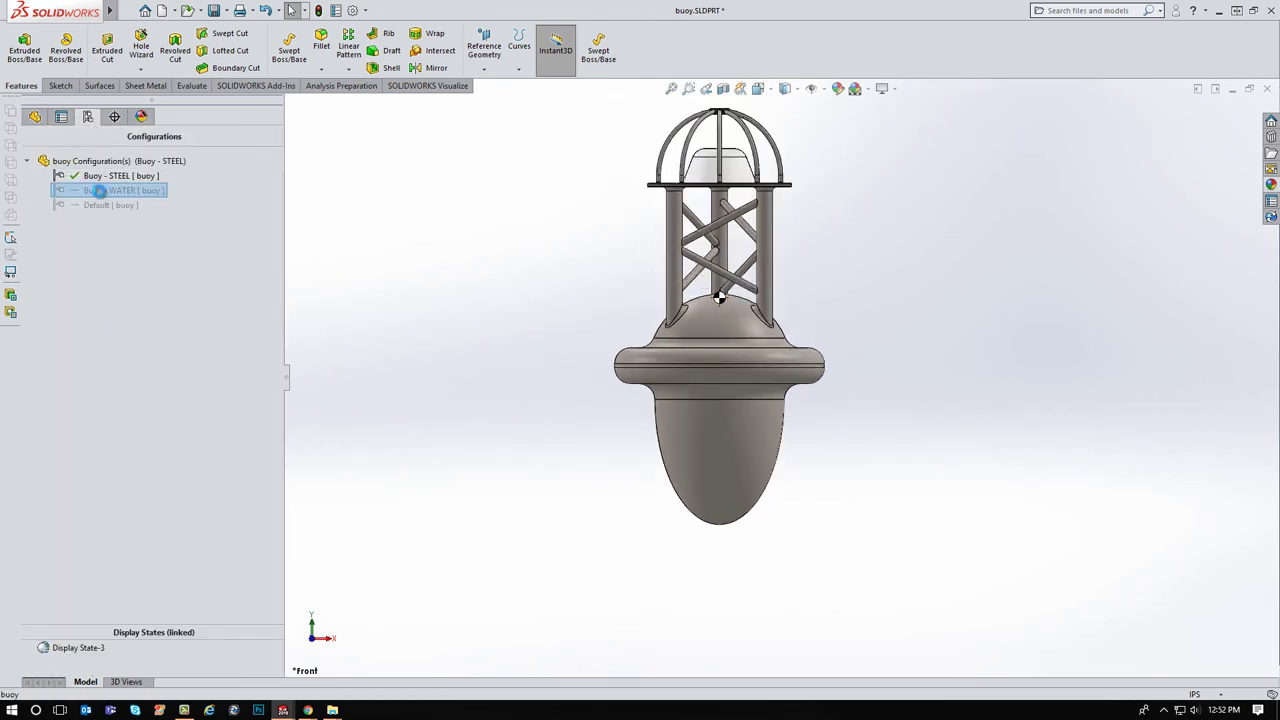
{"action": "left_click", "coordinate": [413, 113]}
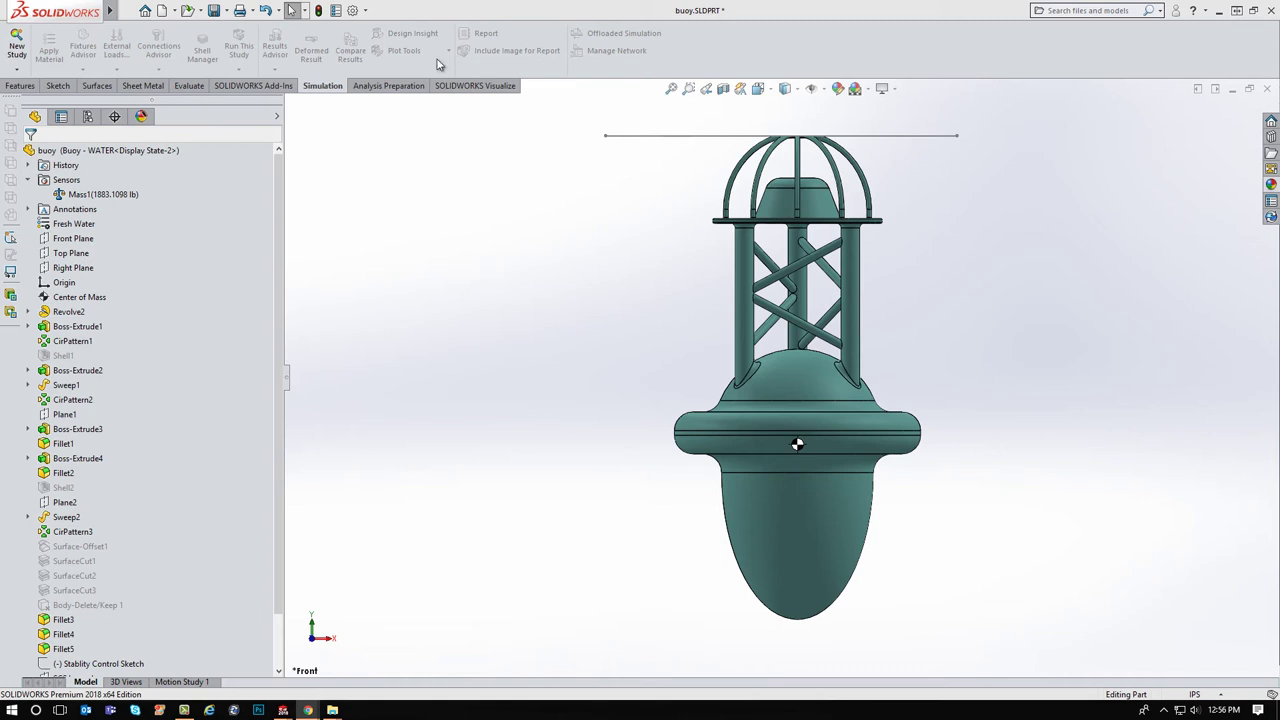
From the Simulation tab's New Study menu, create a study of type Design Study
{"action": "left_click", "coordinate": [15, 74]}
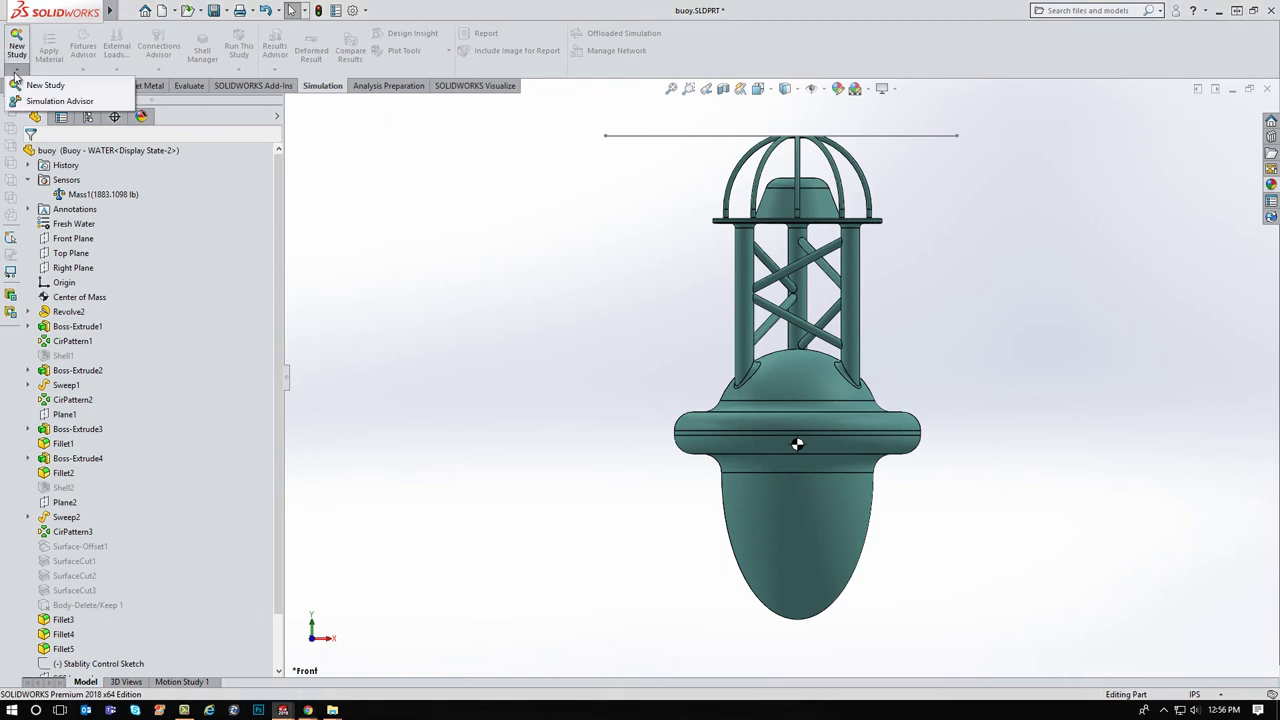
{"action": "left_click", "coordinate": [33, 88]}
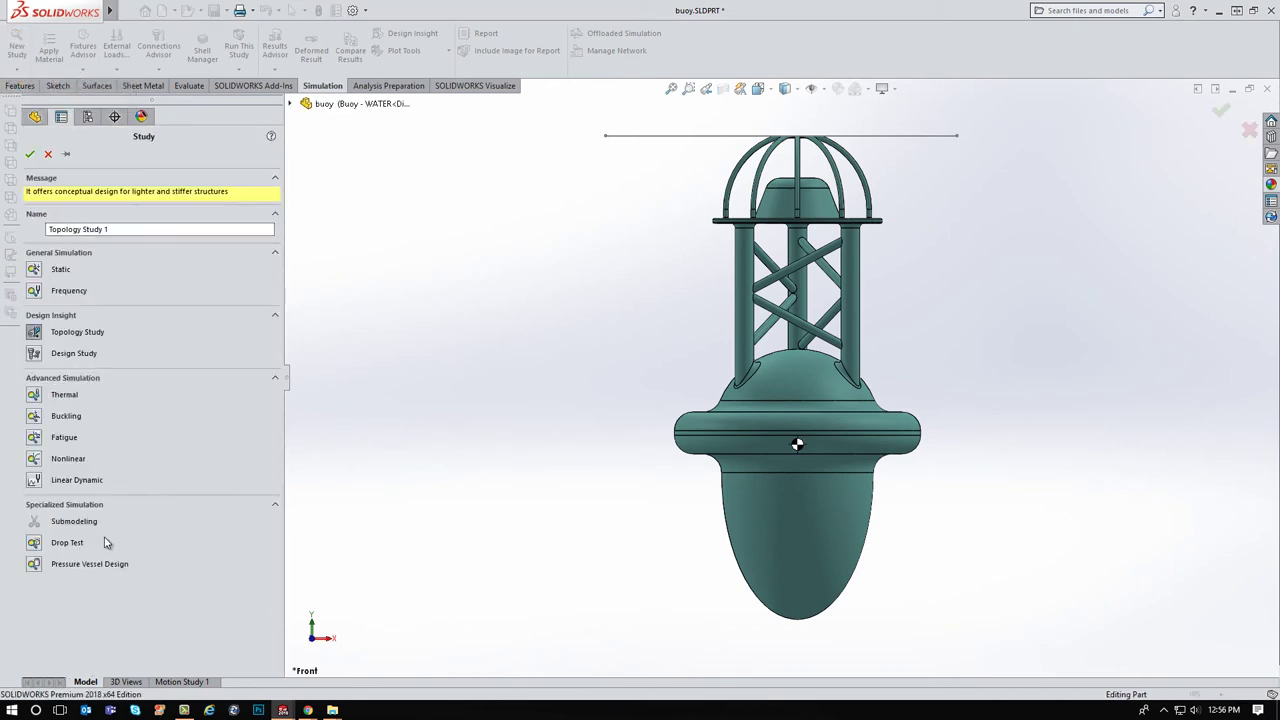
{"action": "left_click", "coordinate": [35, 355]}
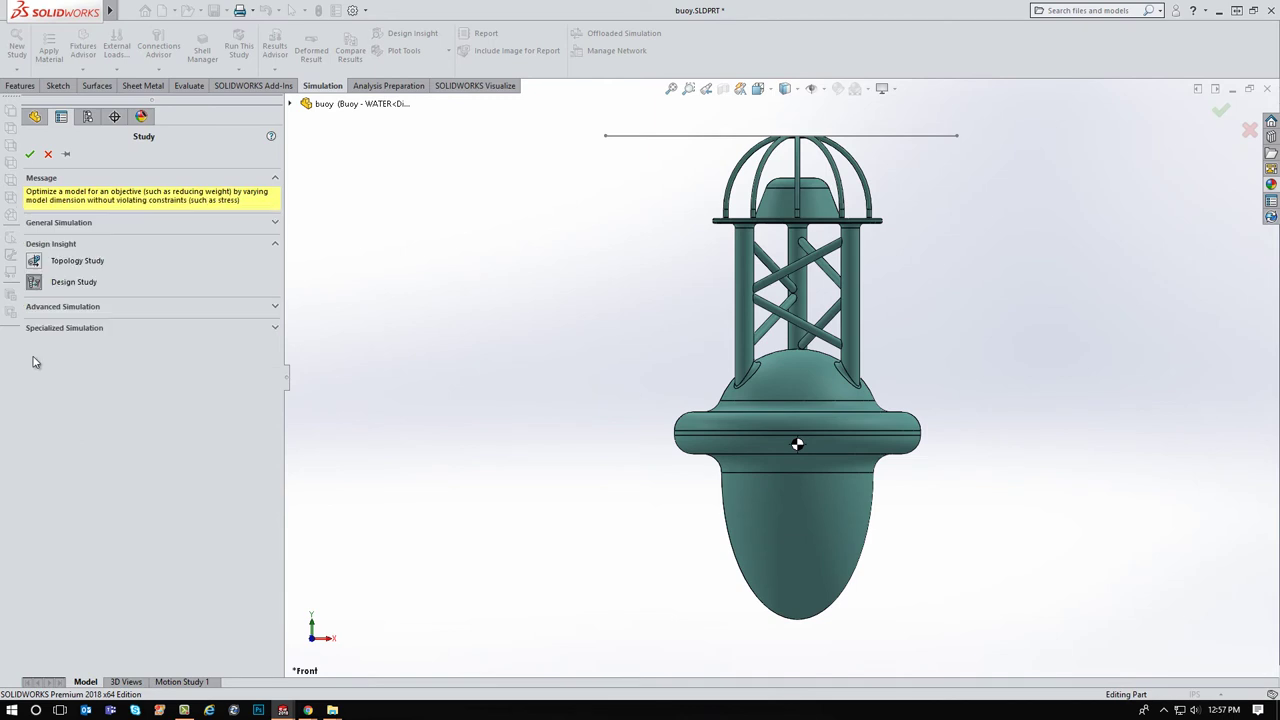
{"action": "left_click", "coordinate": [32, 153]}
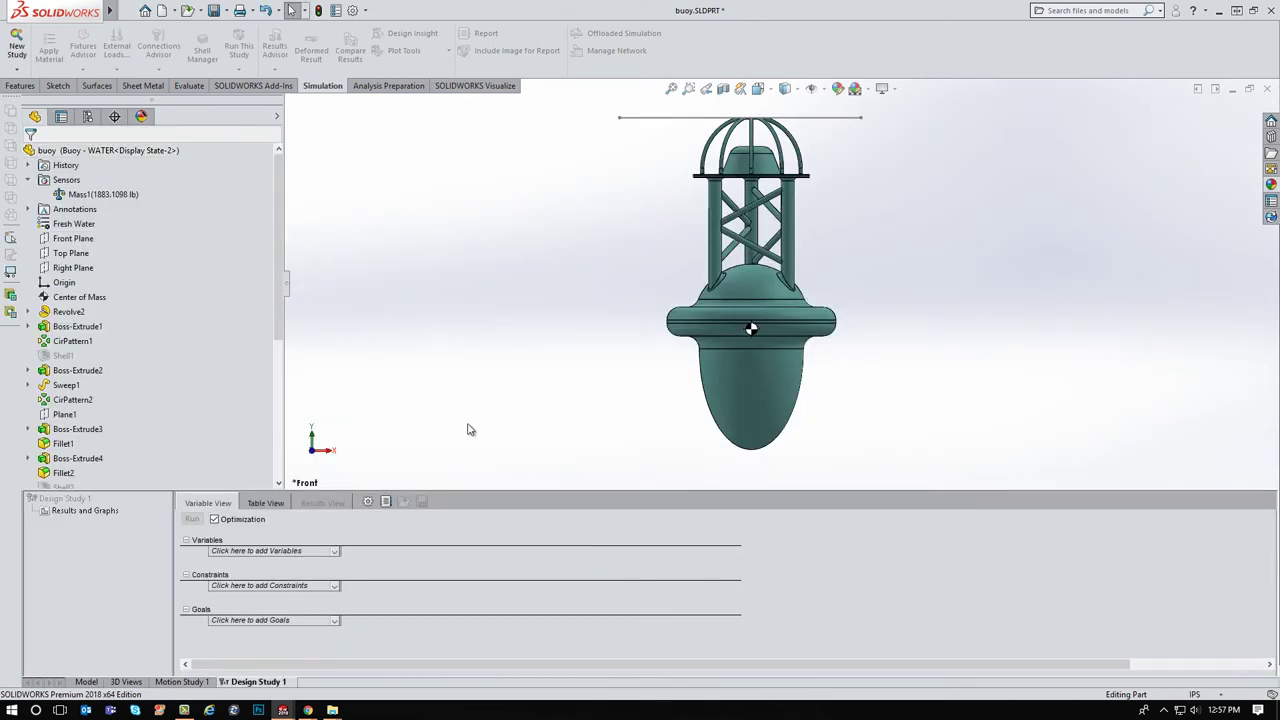
Open Sketch274 of the waterline cut for editing
{"action": "left_click", "coordinate": [335, 553]}
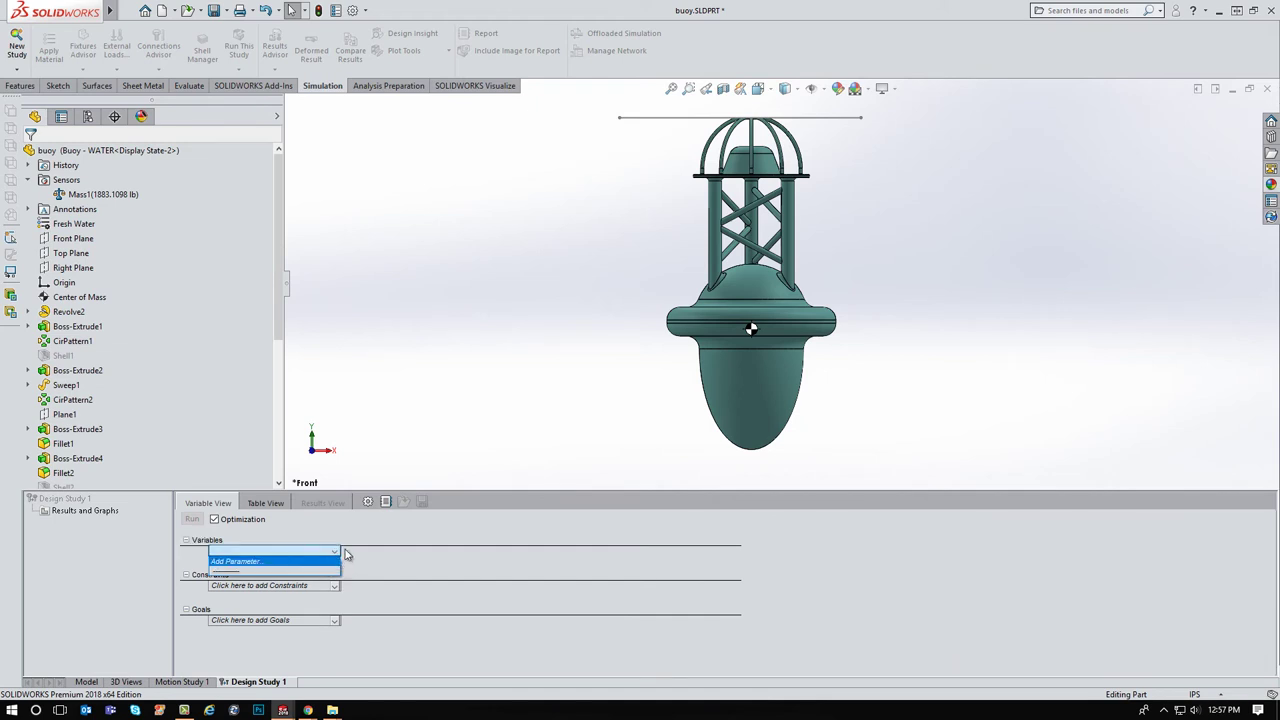
{"action": "left_click", "coordinate": [398, 428]}
{"action": "left_click_drag", "start_coordinate": [280, 311], "coordinate": [279, 446]}
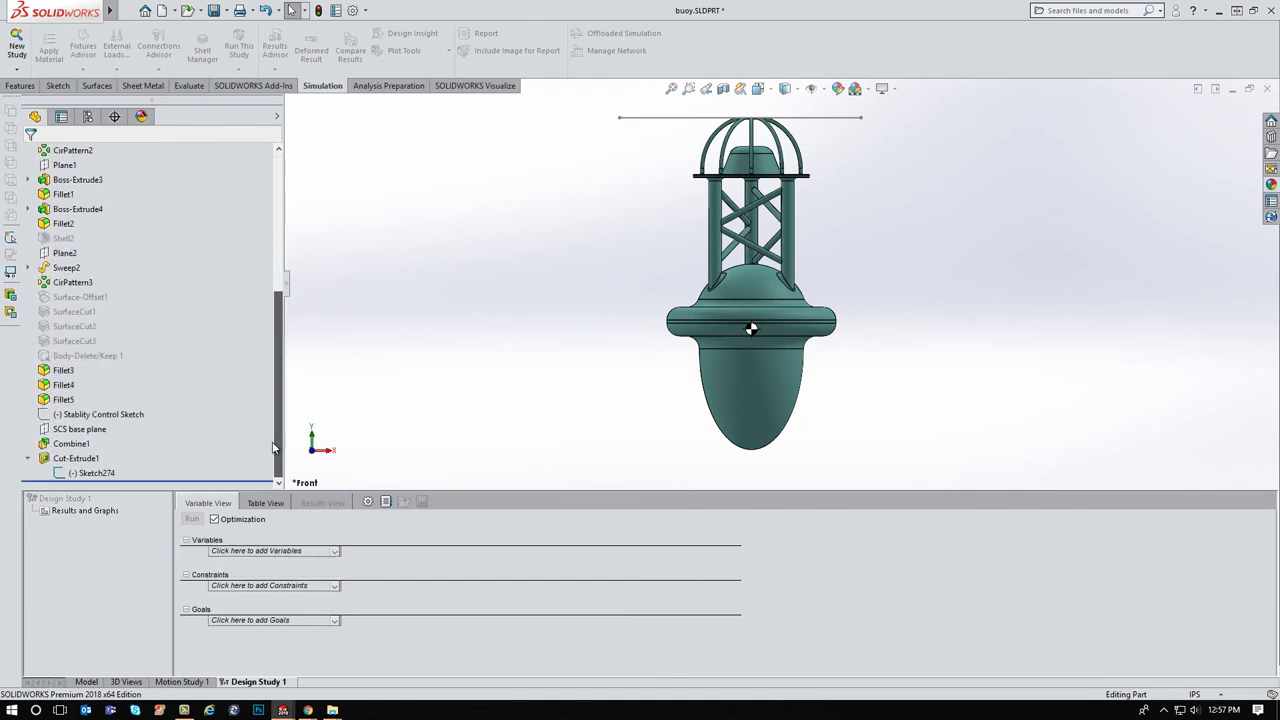
{"action": "left_click", "coordinate": [95, 474]}
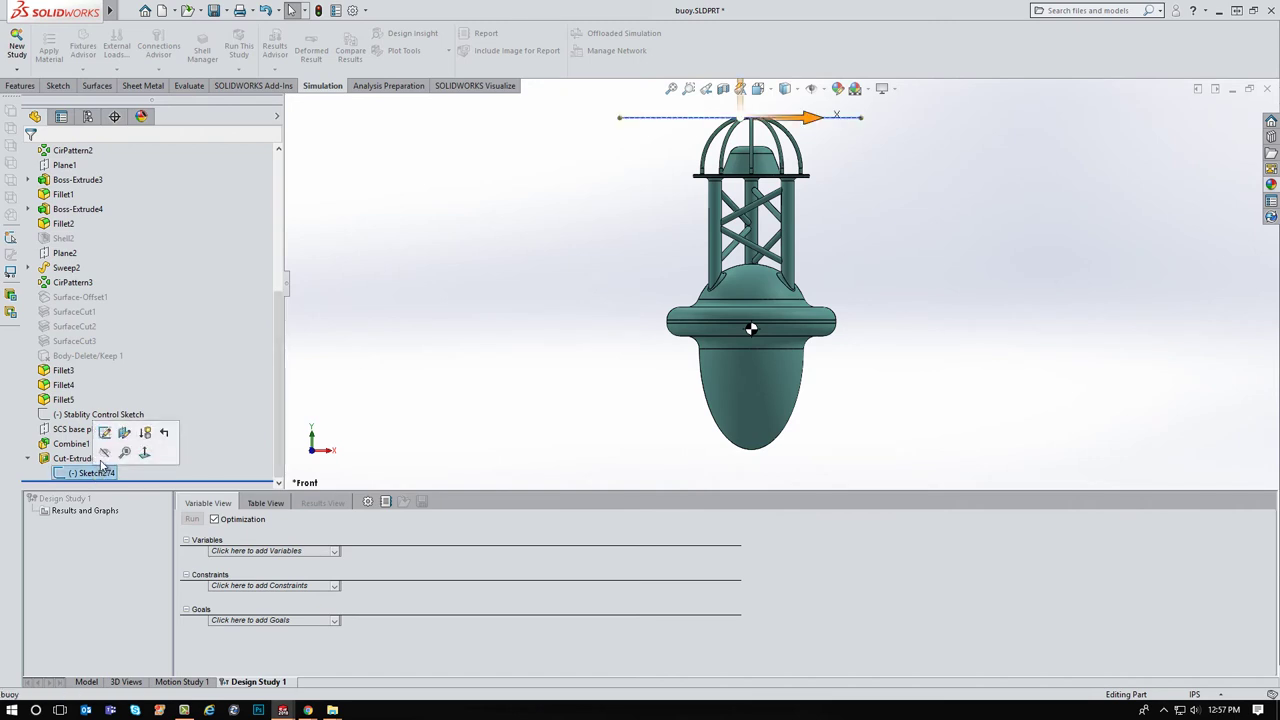
{"action": "left_click", "coordinate": [108, 431]}
{"action": "scroll", "coordinate": [855, 178], "scroll_direction": "down", "scroll_amount": 8}
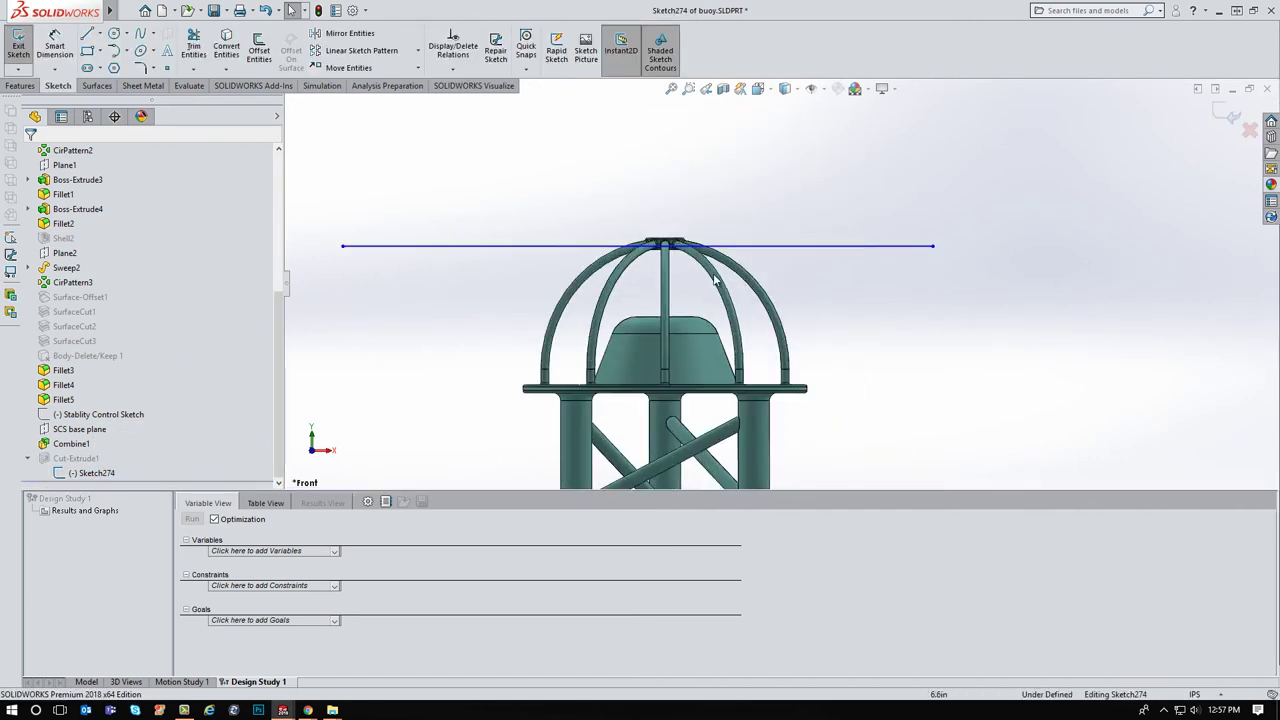
Dimension the cut line 1.03 in above the buoy top and rename it cuttingline
{"action": "key", "text": "d"}
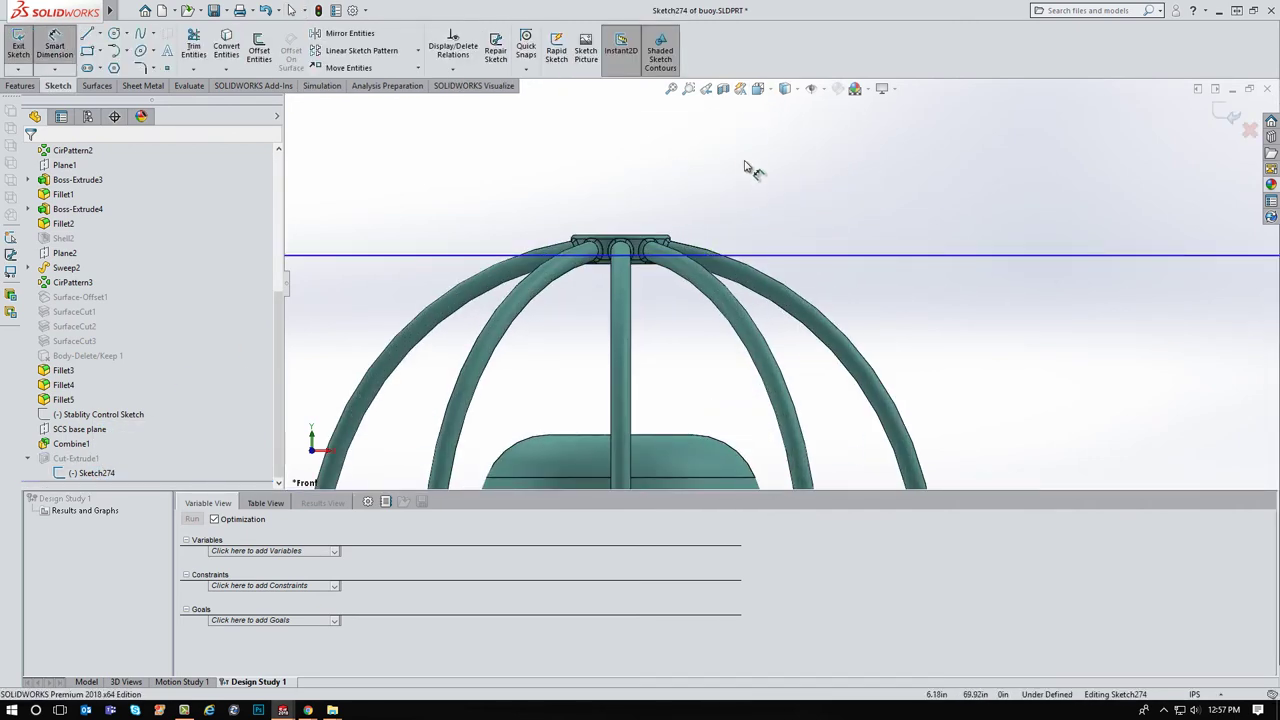
{"action": "left_click", "coordinate": [640, 255]}
{"action": "left_click", "coordinate": [866, 236]}
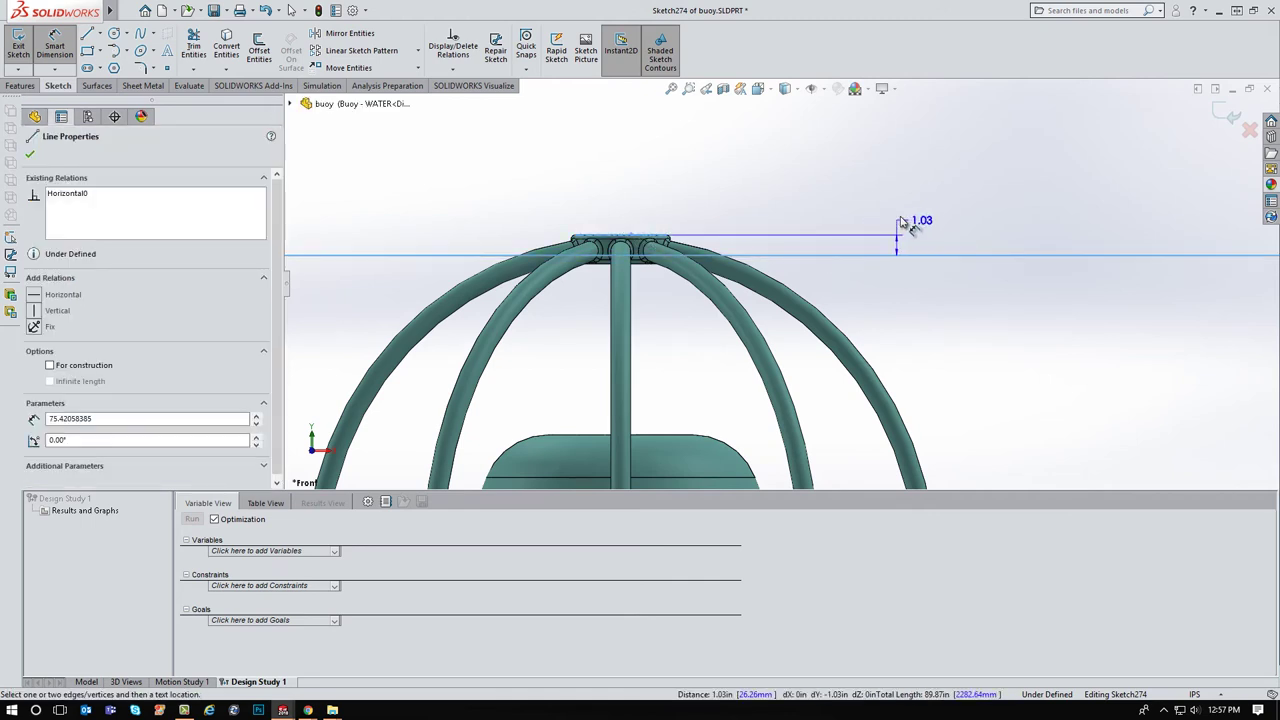
{"action": "left_click", "coordinate": [910, 215]}
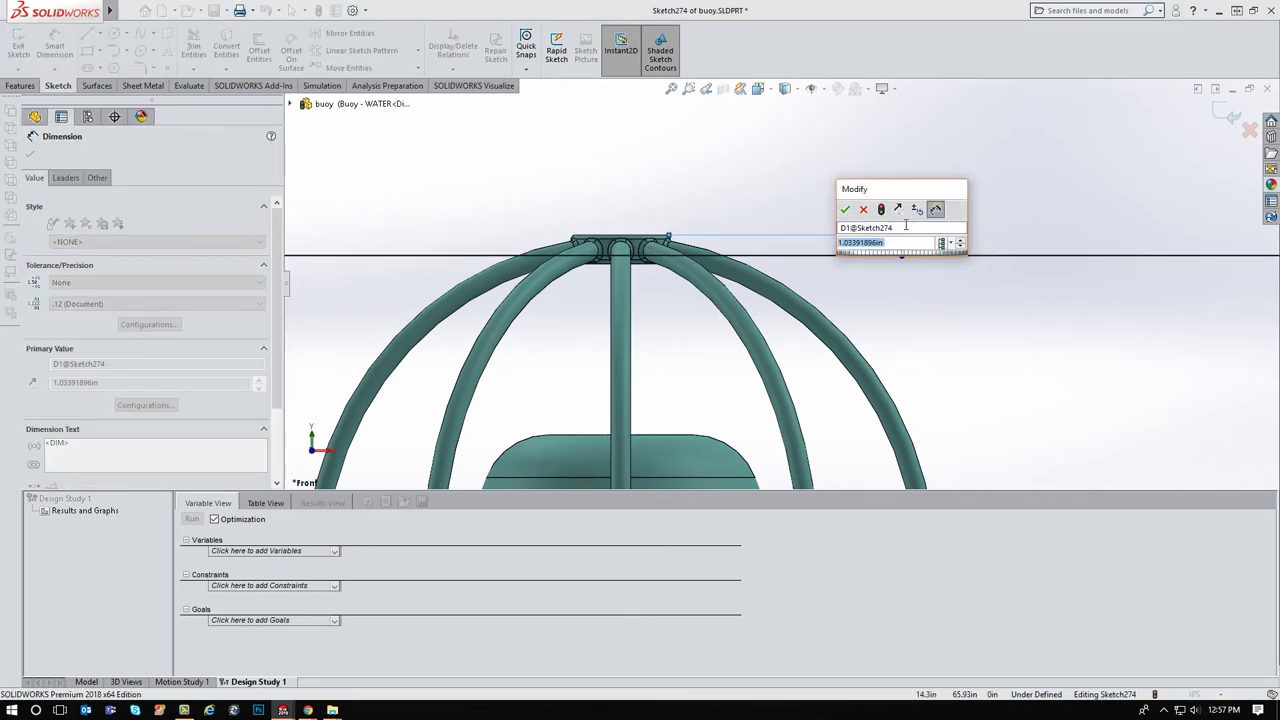
{"action": "left_click", "coordinate": [907, 228]}
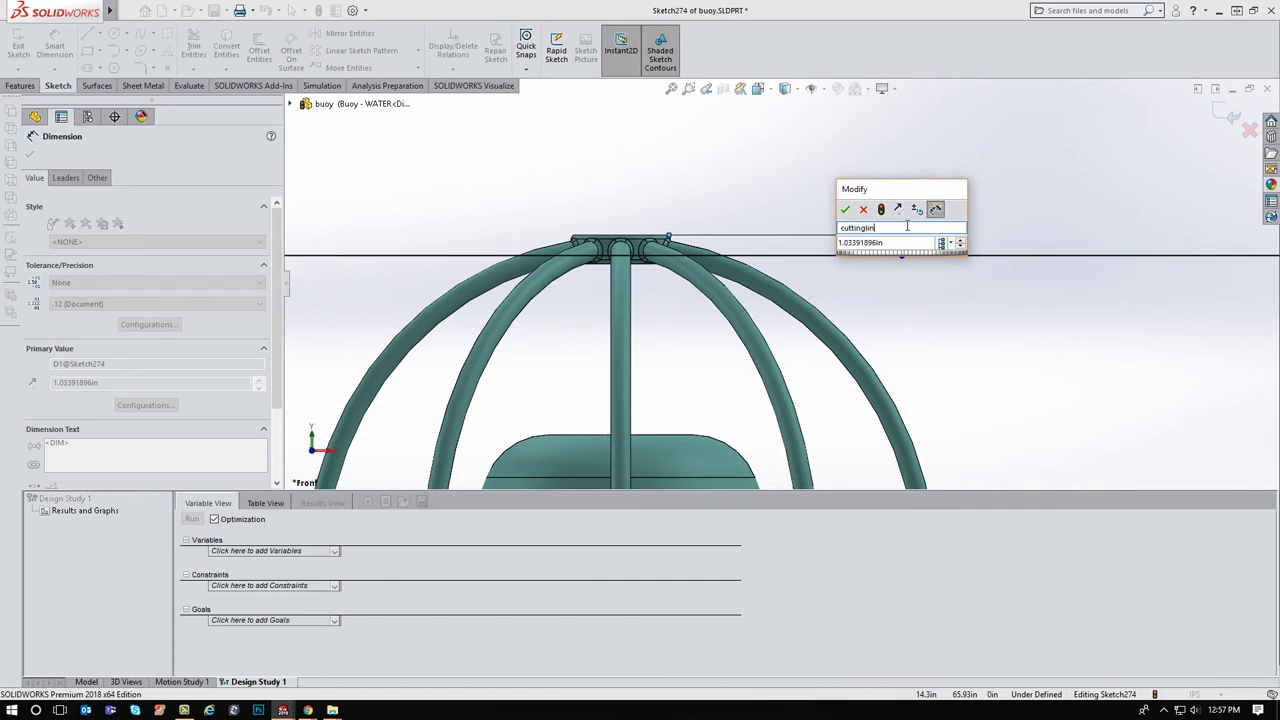
{"action": "left_click", "coordinate": [845, 209]}
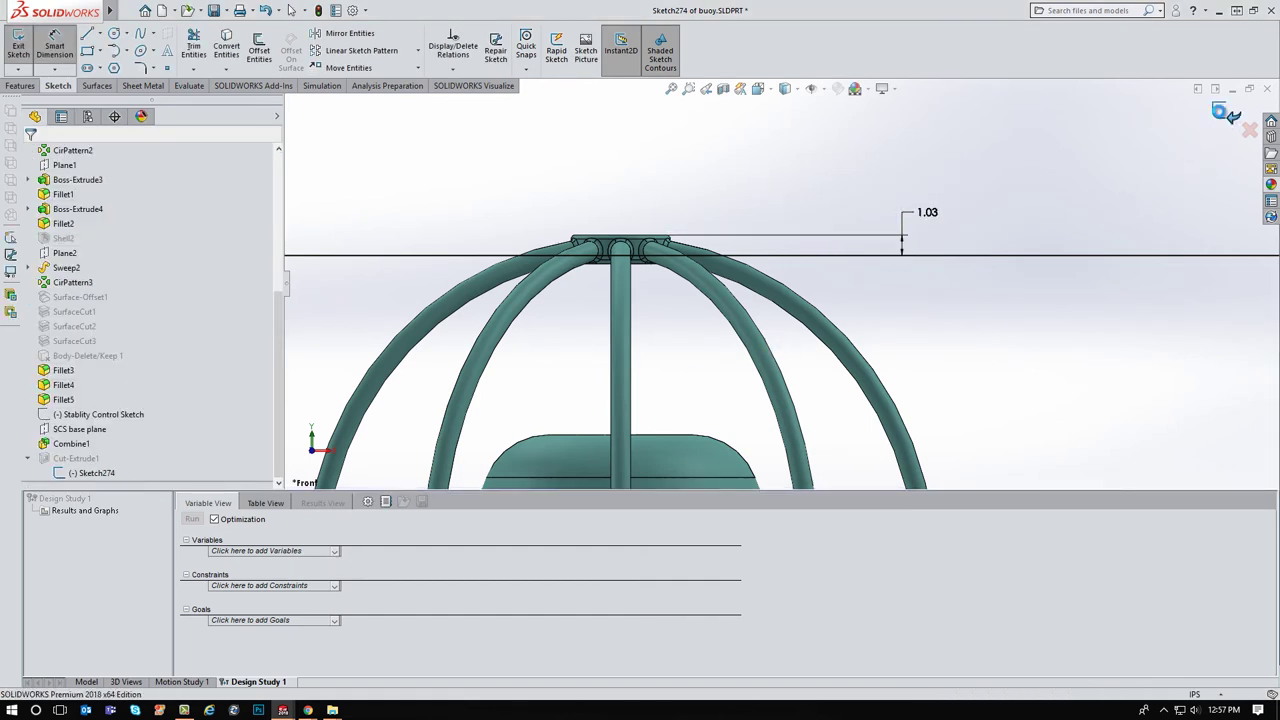
Exit the sketch and add the cuttingline dimension as a study parameter named 'cutting'
{"action": "left_click", "coordinate": [1226, 118]}
{"action": "left_click", "coordinate": [334, 551]}
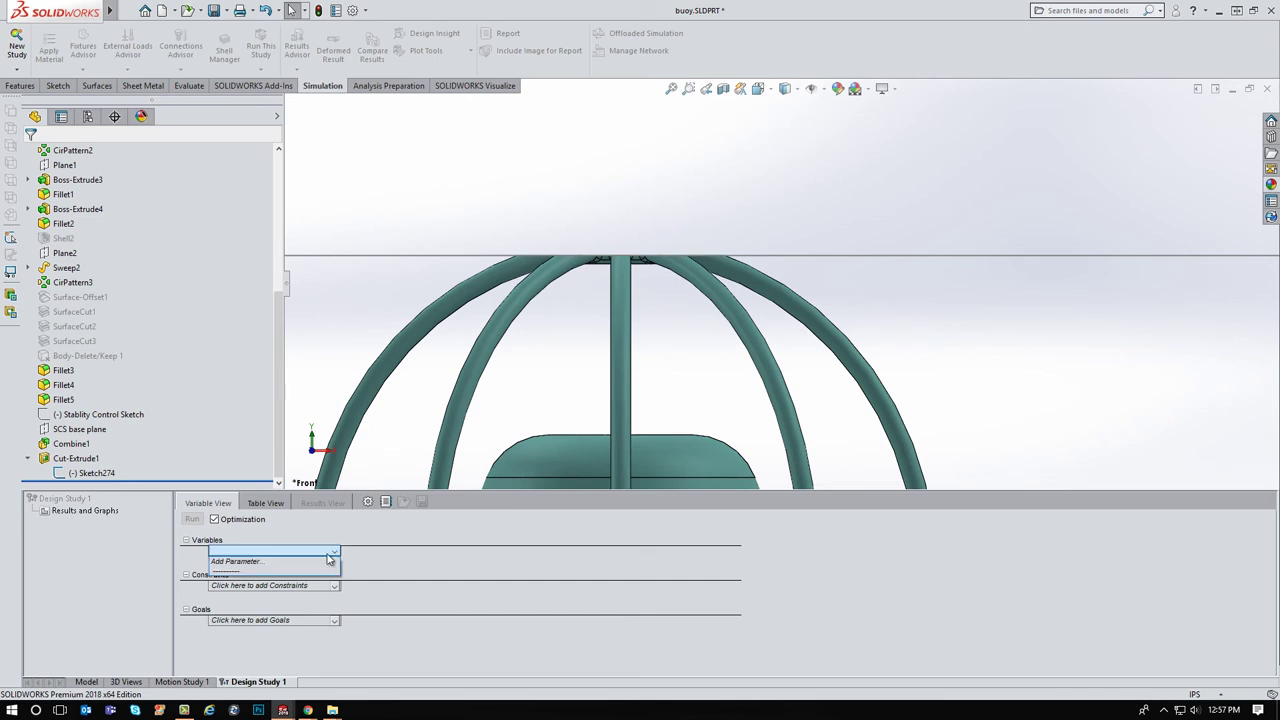
{"action": "left_click", "coordinate": [322, 562]}
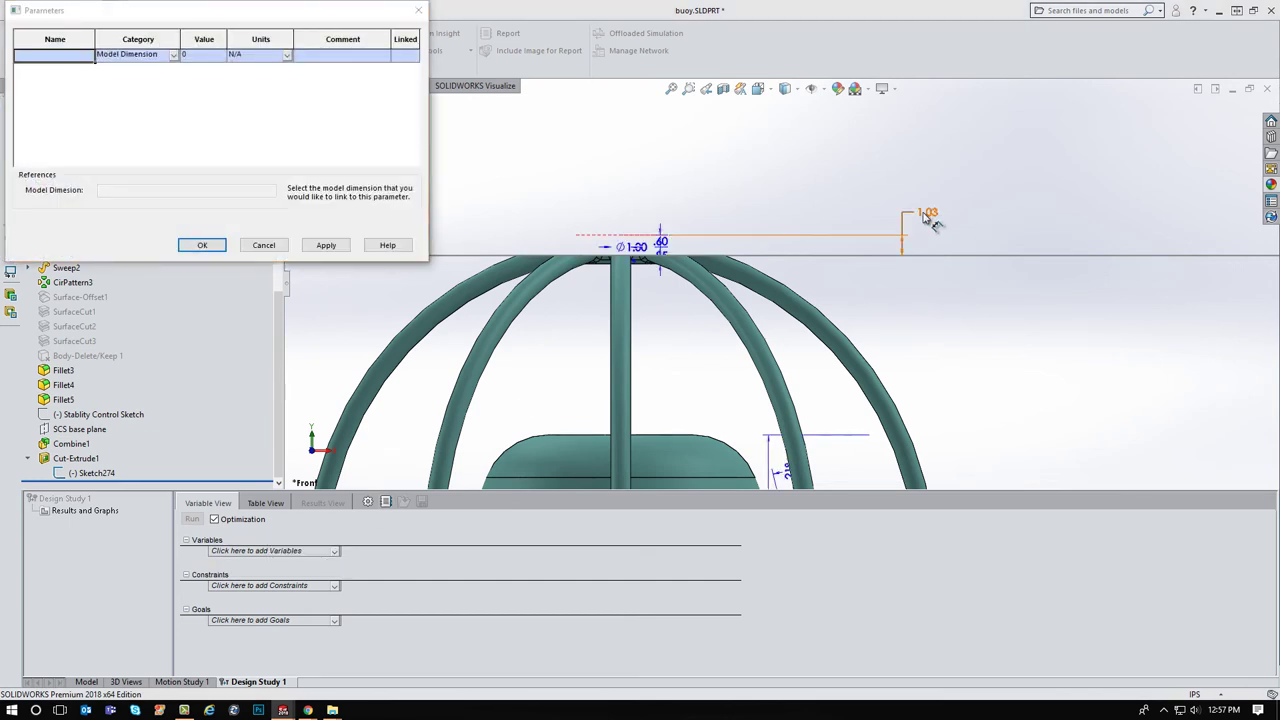
{"action": "left_click", "coordinate": [75, 53]}
{"action": "type", "text": "cutting"}
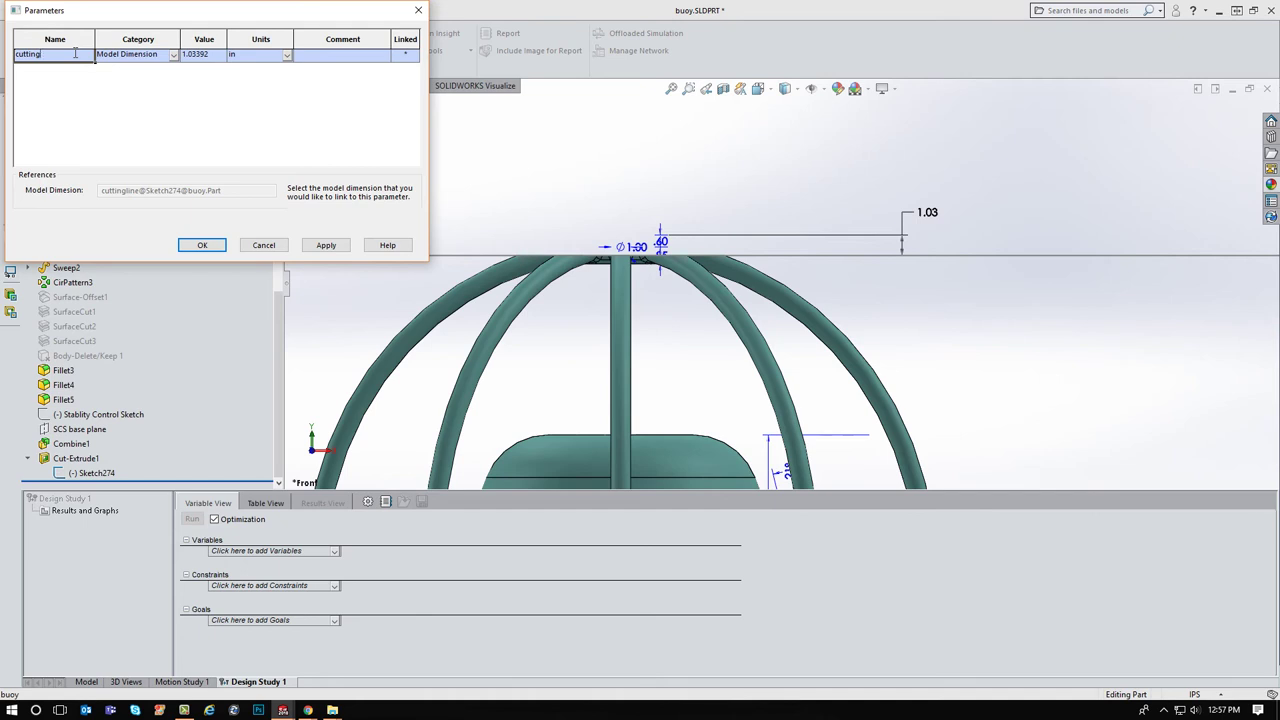
{"action": "left_click", "coordinate": [327, 247]}
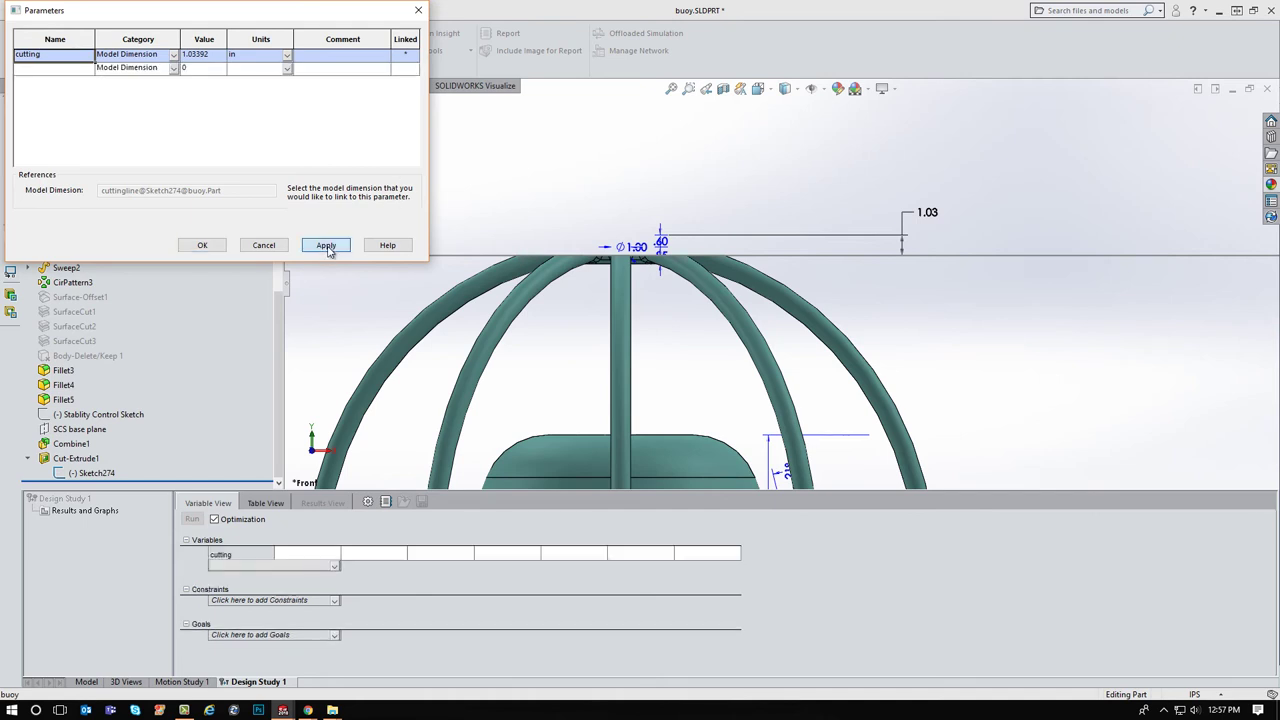
{"action": "left_click", "coordinate": [258, 247]}
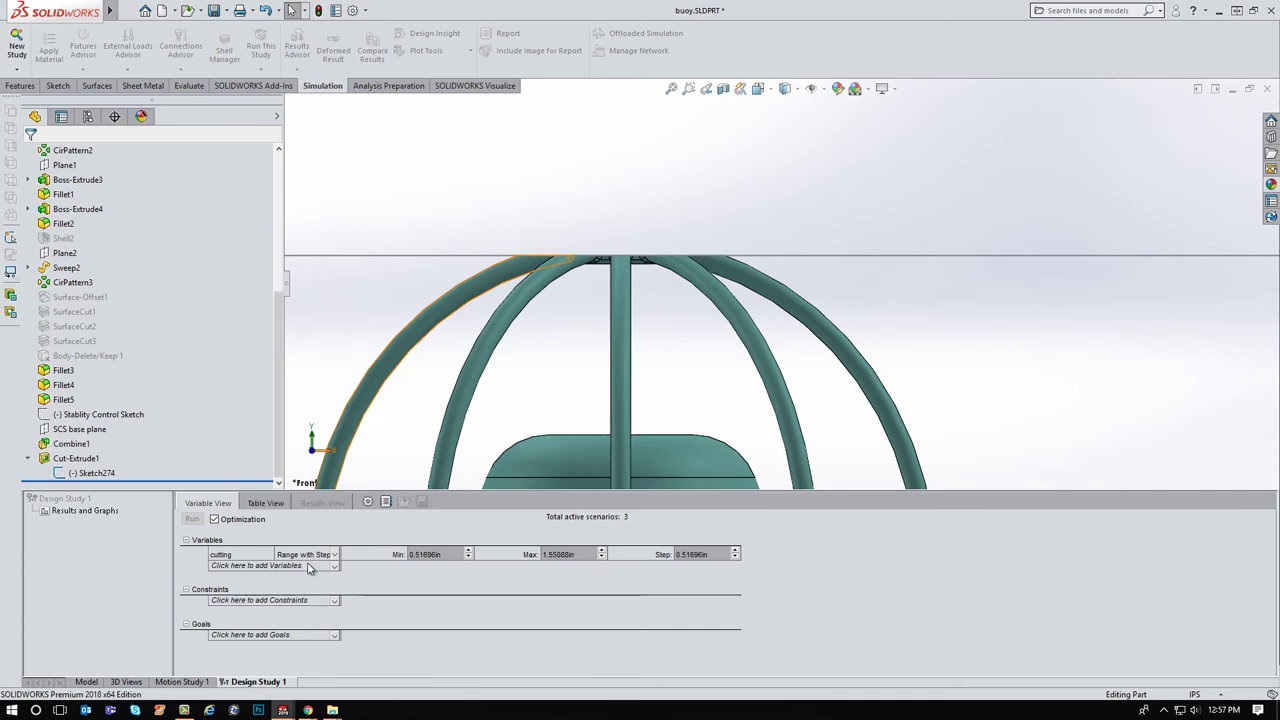
Select Sketch274 to display its cut dimensions in the view
{"action": "scroll", "coordinate": [750, 415], "scroll_direction": "up", "scroll_amount": 5}
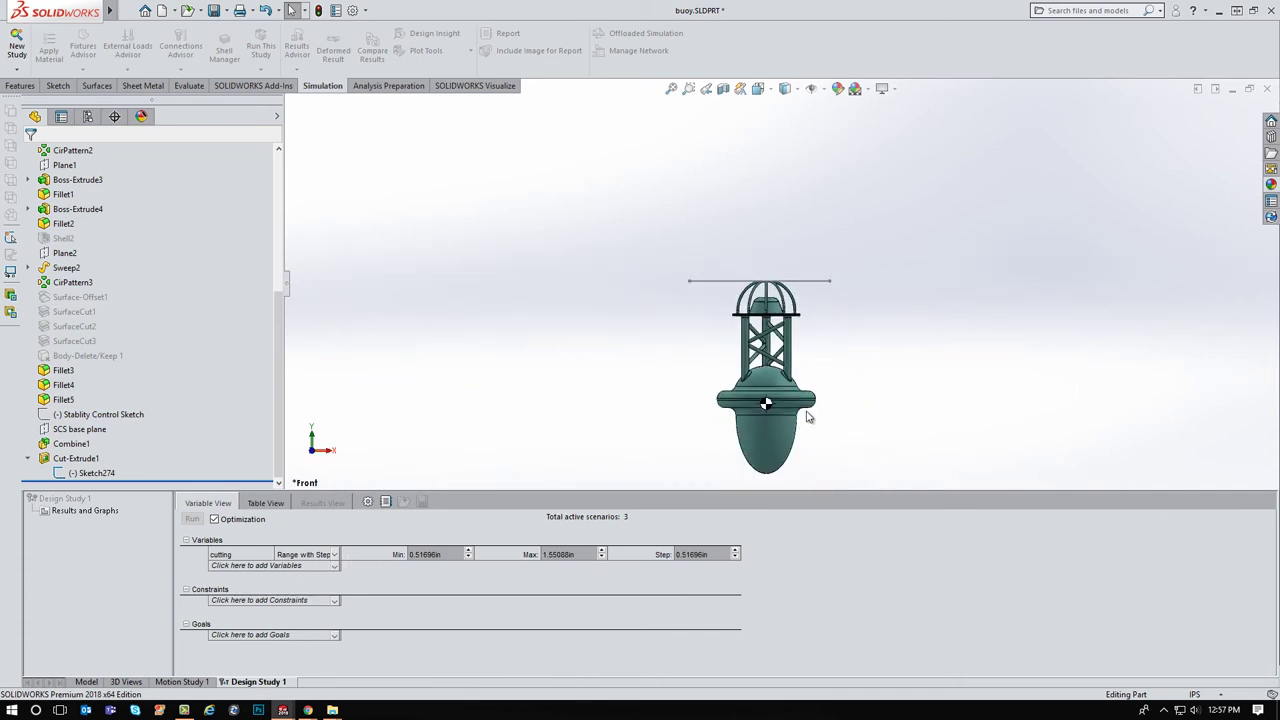
{"action": "scroll", "coordinate": [808, 416], "scroll_direction": "down", "scroll_amount": 2}
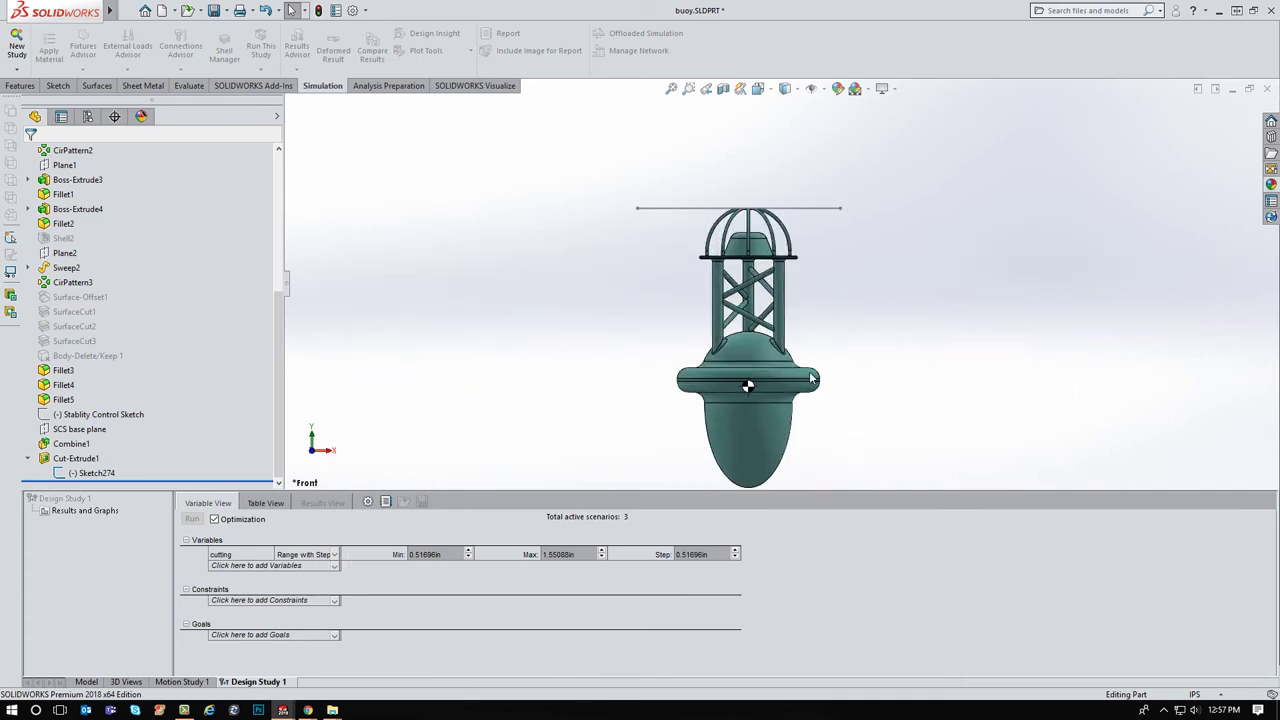
{"action": "left_click", "coordinate": [96, 472]}
{"action": "mouse_move", "coordinate": [795, 208]}
{"action": "left_mouse_down"}
{"action": "mouse_move", "coordinate": [782, 467]}
{"action": "mouse_move", "coordinate": [797, 236]}
{"action": "left_mouse_up"}
Set the cutting variable to a plain Range with Min 10 and Max 80
{"action": "double_click", "coordinate": [438, 558]}
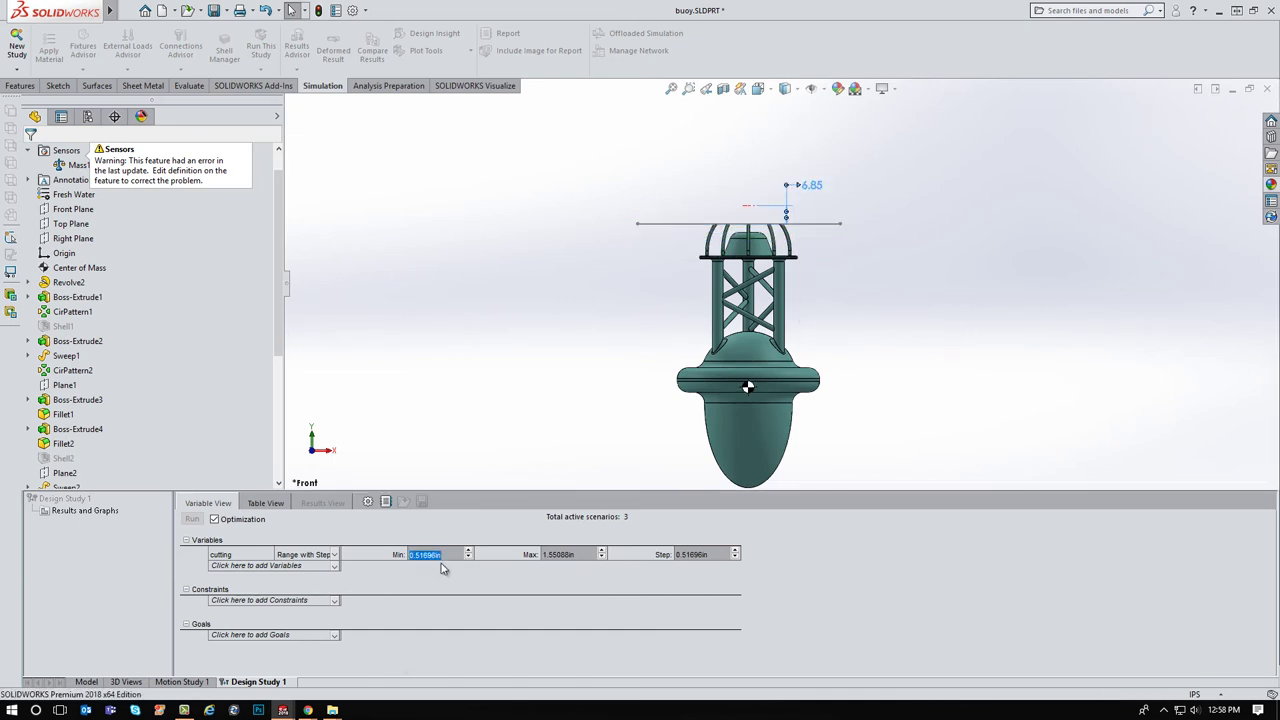
{"action": "type", "text": "10"}
{"action": "double_click", "coordinate": [586, 554]}
{"action": "type", "text": "80"}
{"action": "left_click", "coordinate": [335, 554]}
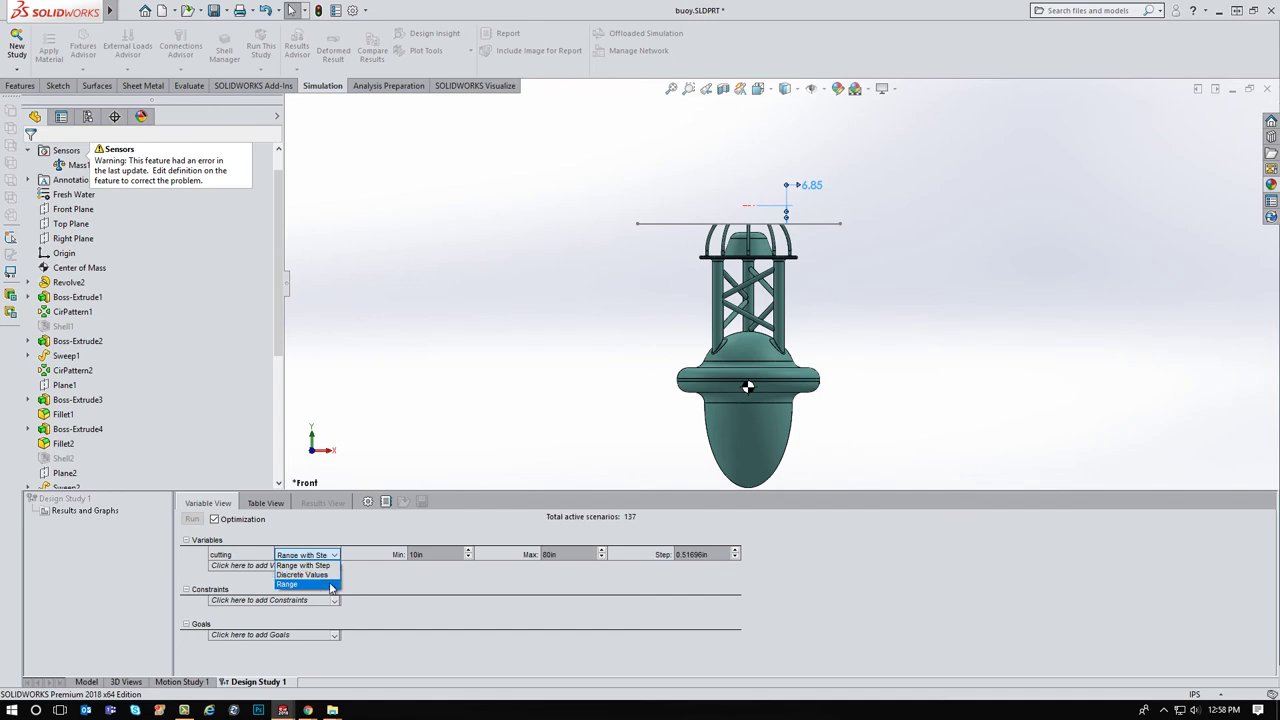
{"action": "left_click", "coordinate": [331, 584]}
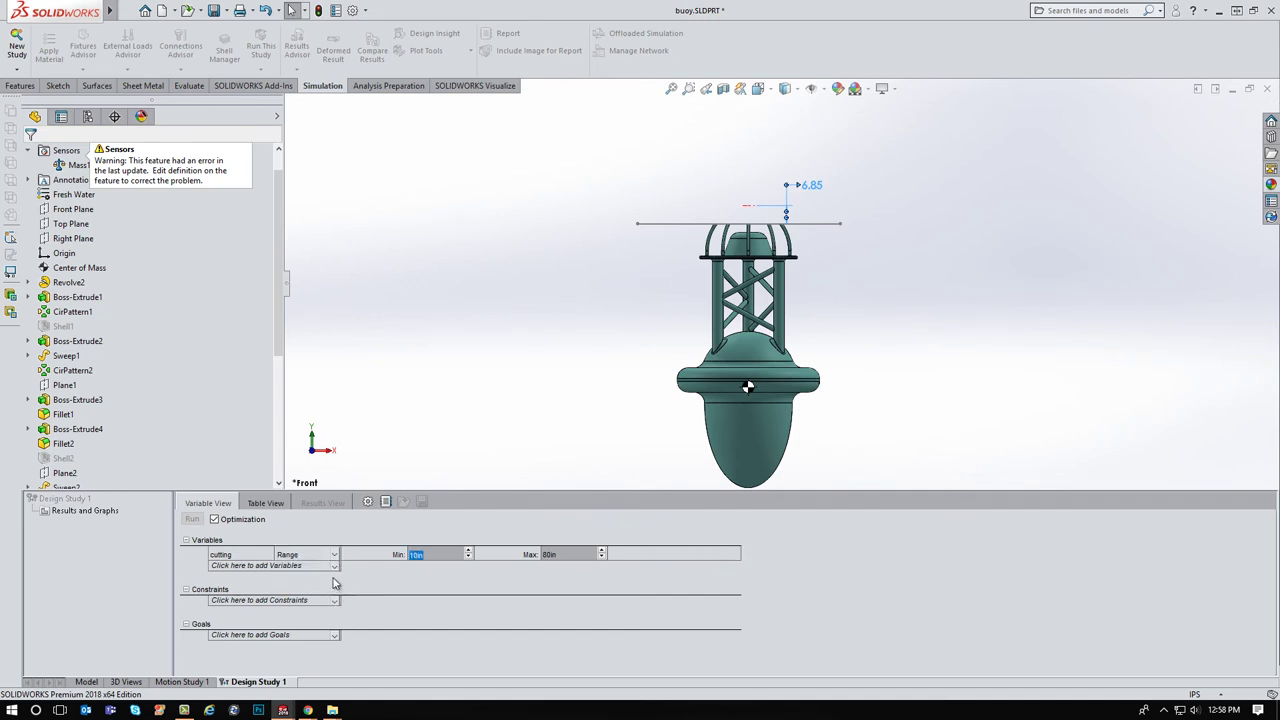
{"action": "left_click", "coordinate": [335, 600]}
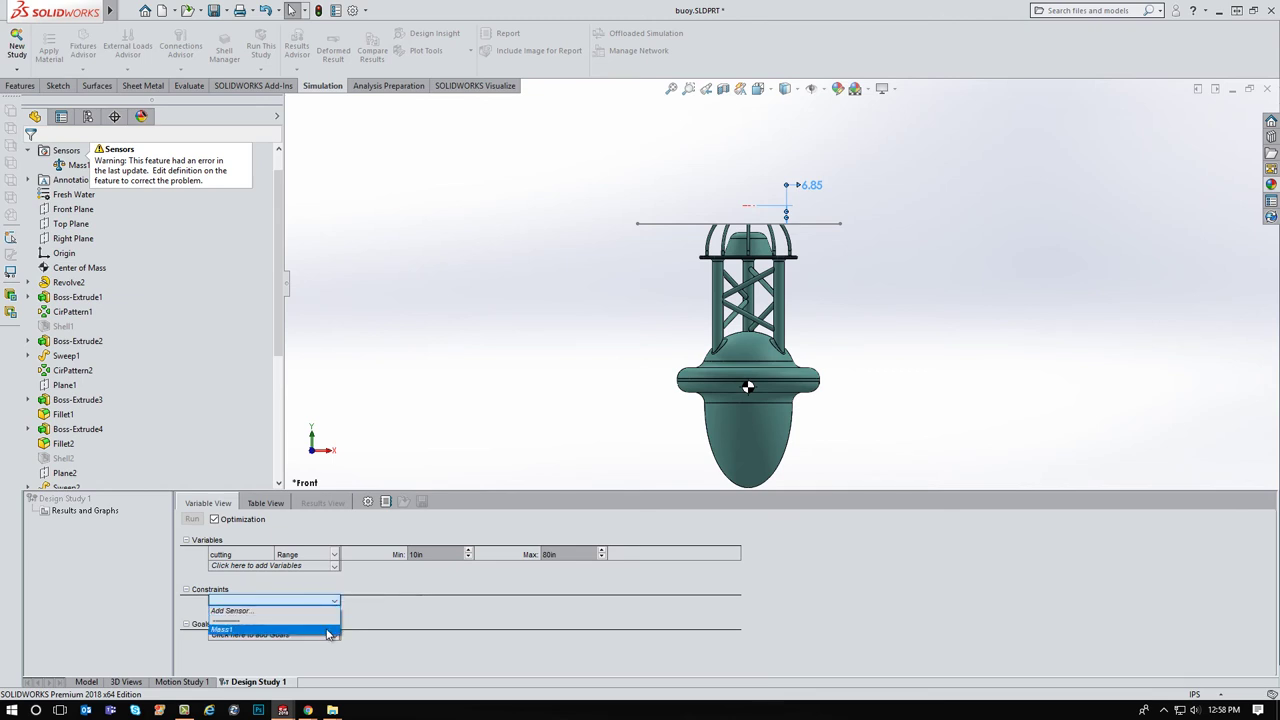
Constrain the Mass1 sensor with 'is between' from 1100 lb to 1050 lb
{"action": "left_click", "coordinate": [328, 631]}
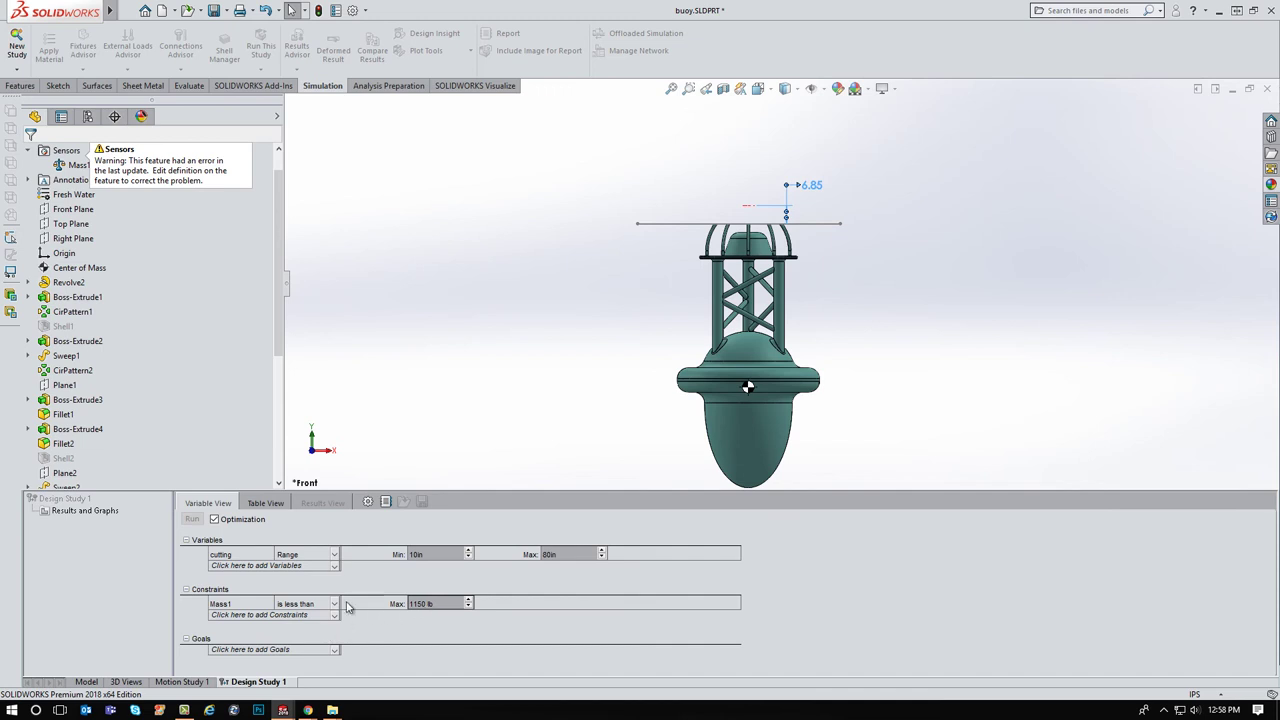
{"action": "left_click", "coordinate": [335, 605]}
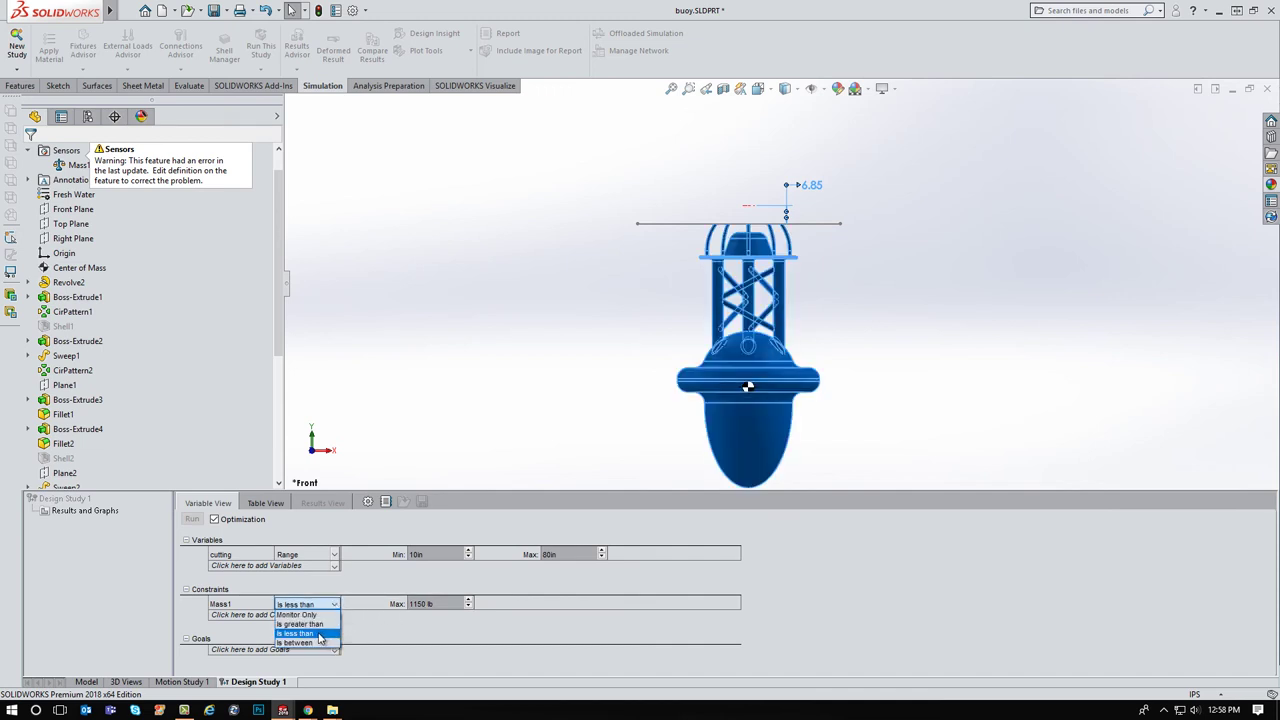
{"action": "left_click", "coordinate": [300, 643]}
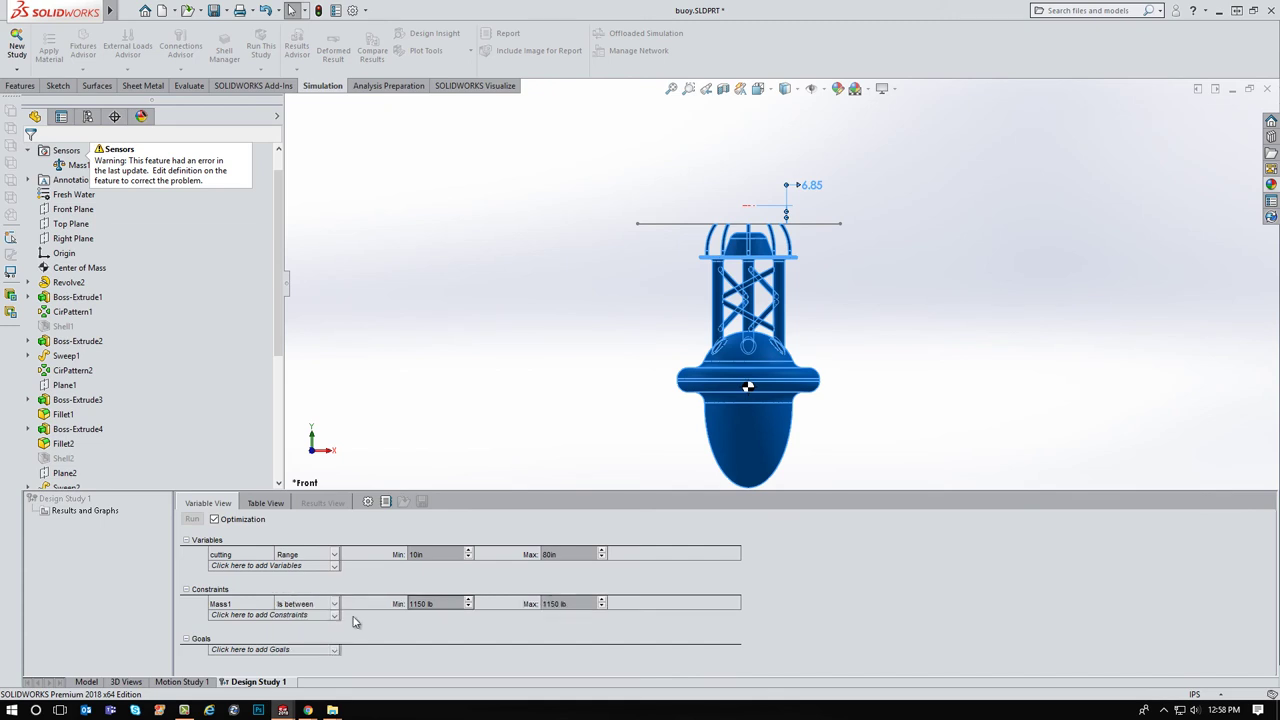
{"action": "left_click", "coordinate": [441, 604]}
{"action": "type", "text": "1100"}
{"action": "left_click", "coordinate": [578, 606]}
{"action": "left_click", "coordinate": [567, 603]}
{"action": "left_click", "coordinate": [399, 629]}
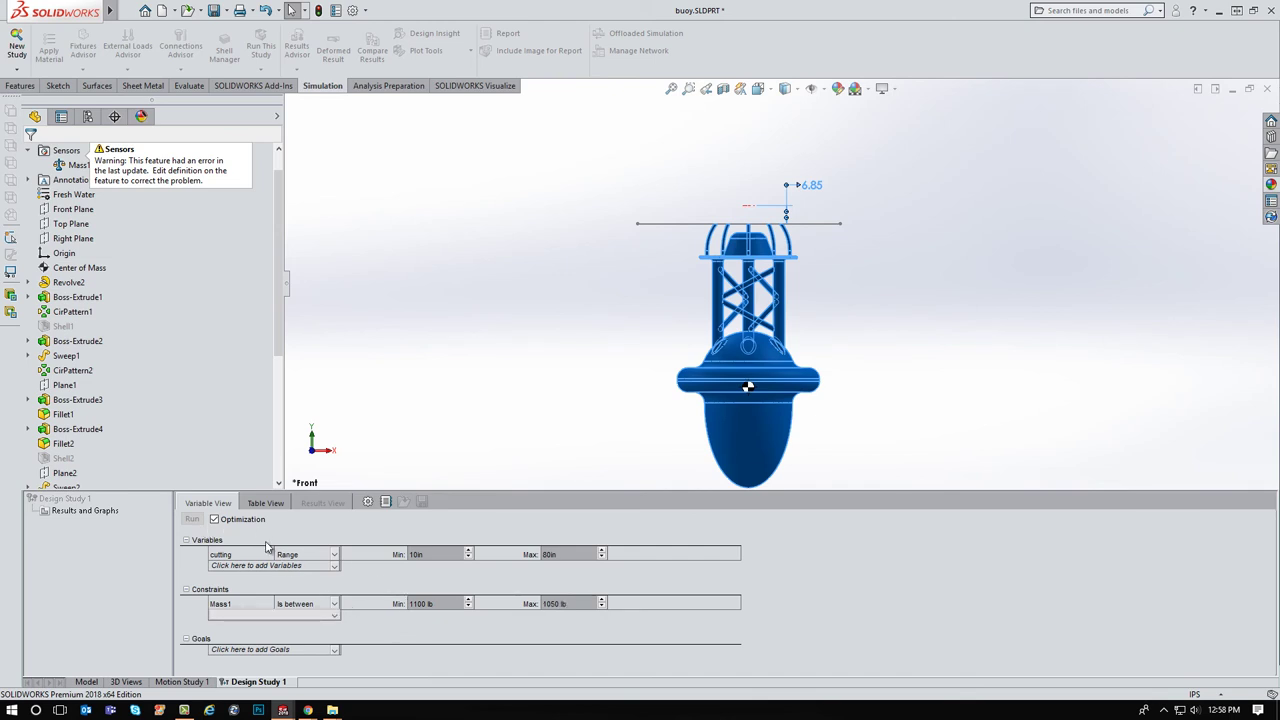
Turn off Optimization and dismiss the range-variable warning
{"action": "left_click", "coordinate": [233, 524]}
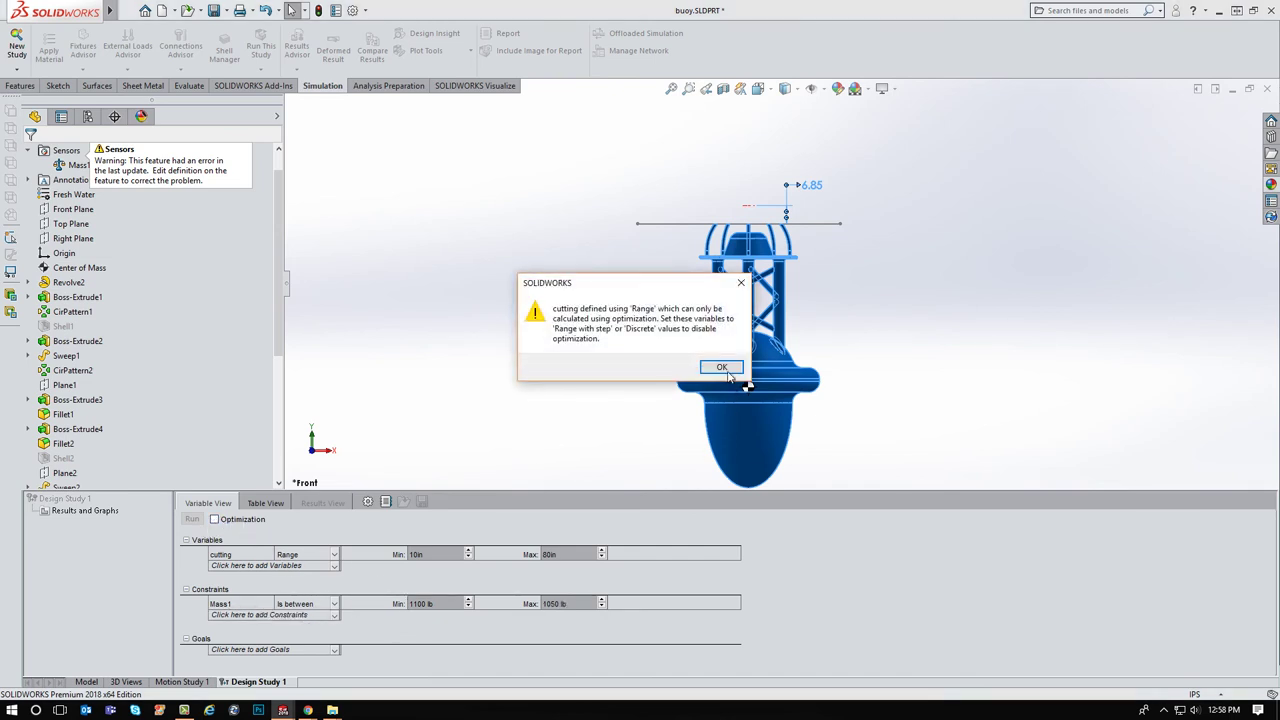
{"action": "left_click", "coordinate": [727, 372]}
{"action": "left_click", "coordinate": [336, 652]}
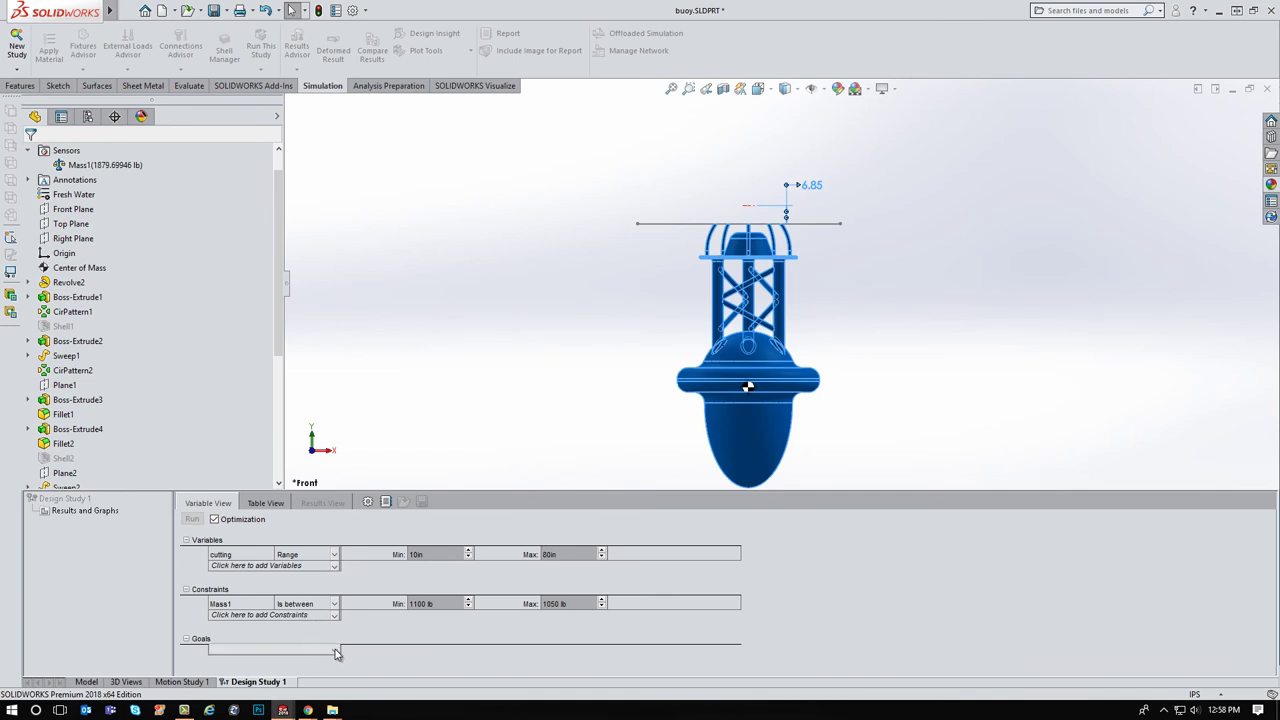
Create a new mass sensor for the study goal
{"action": "left_click", "coordinate": [336, 652]}
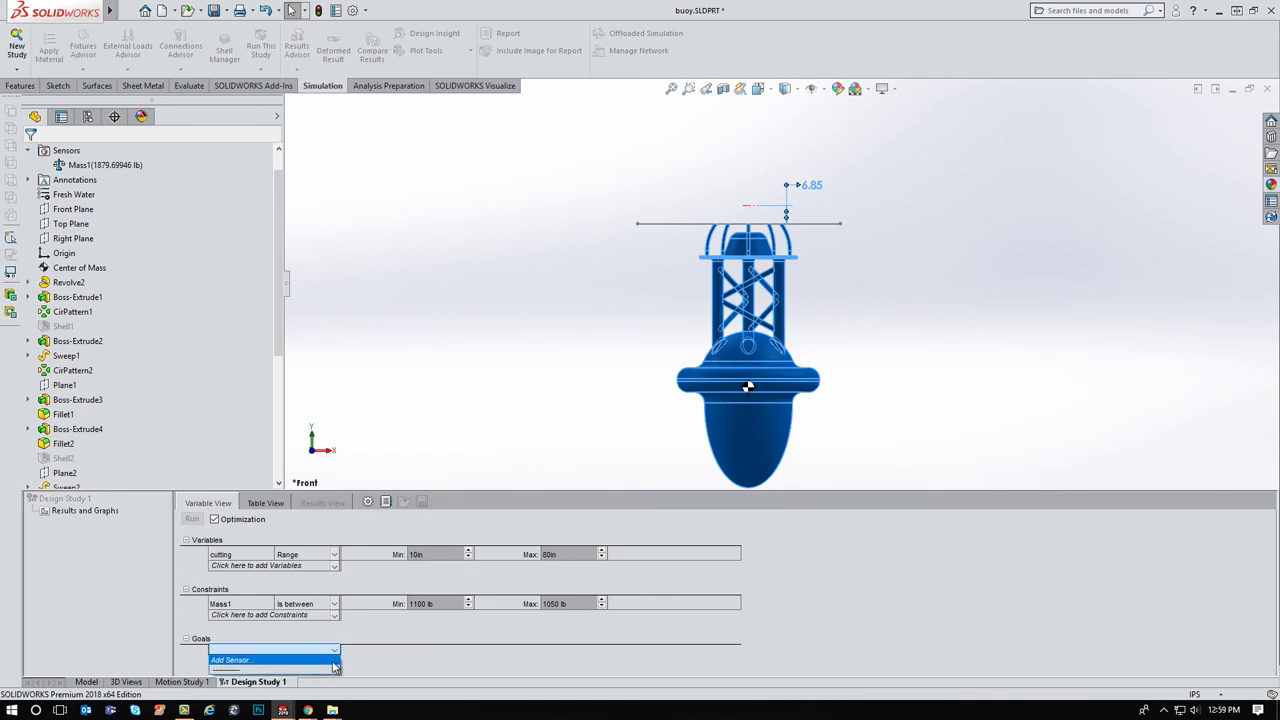
{"action": "left_click", "coordinate": [334, 661]}
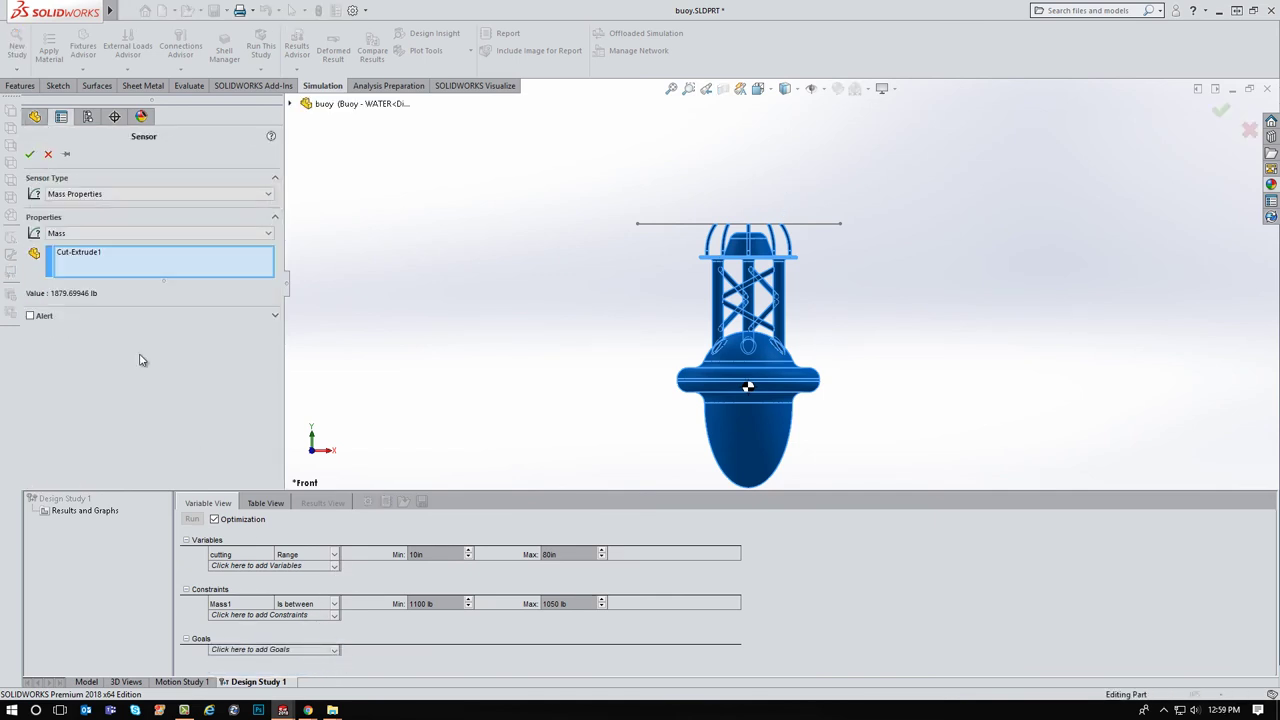
{"action": "left_click", "coordinate": [30, 154]}
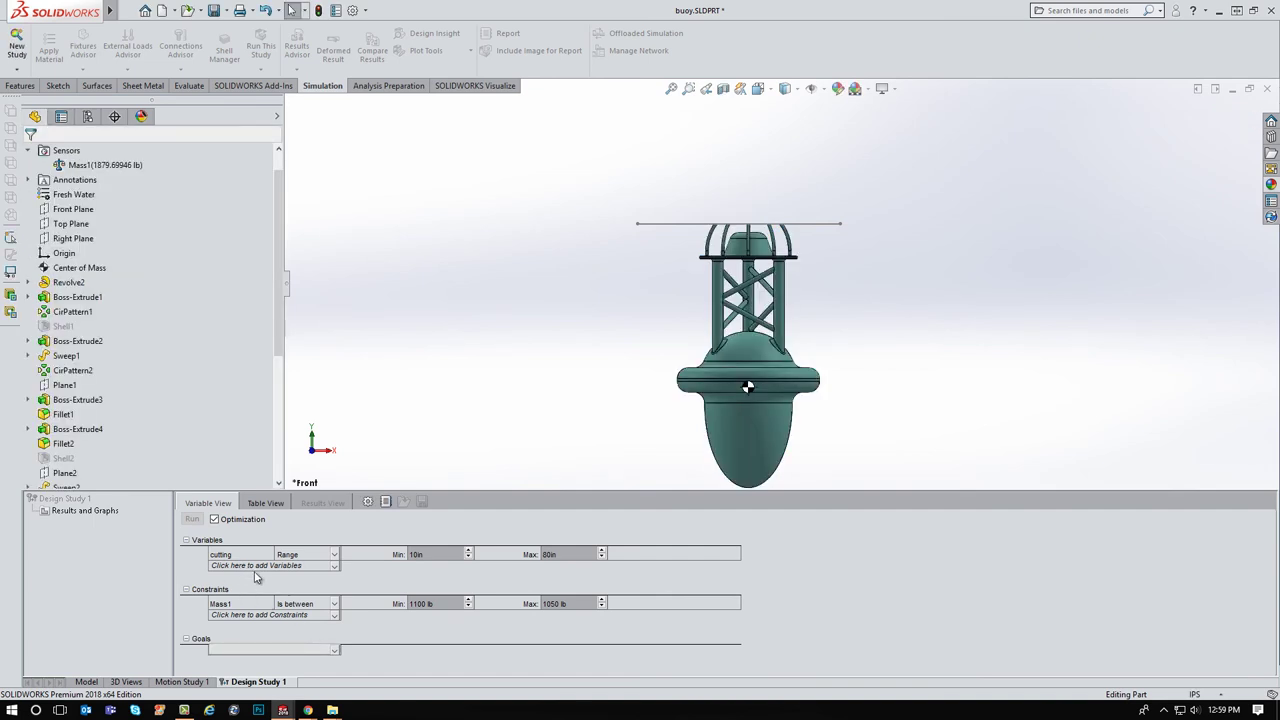
Change cutting to Range with Step using a 0.25 in step
{"action": "left_click", "coordinate": [335, 555]}
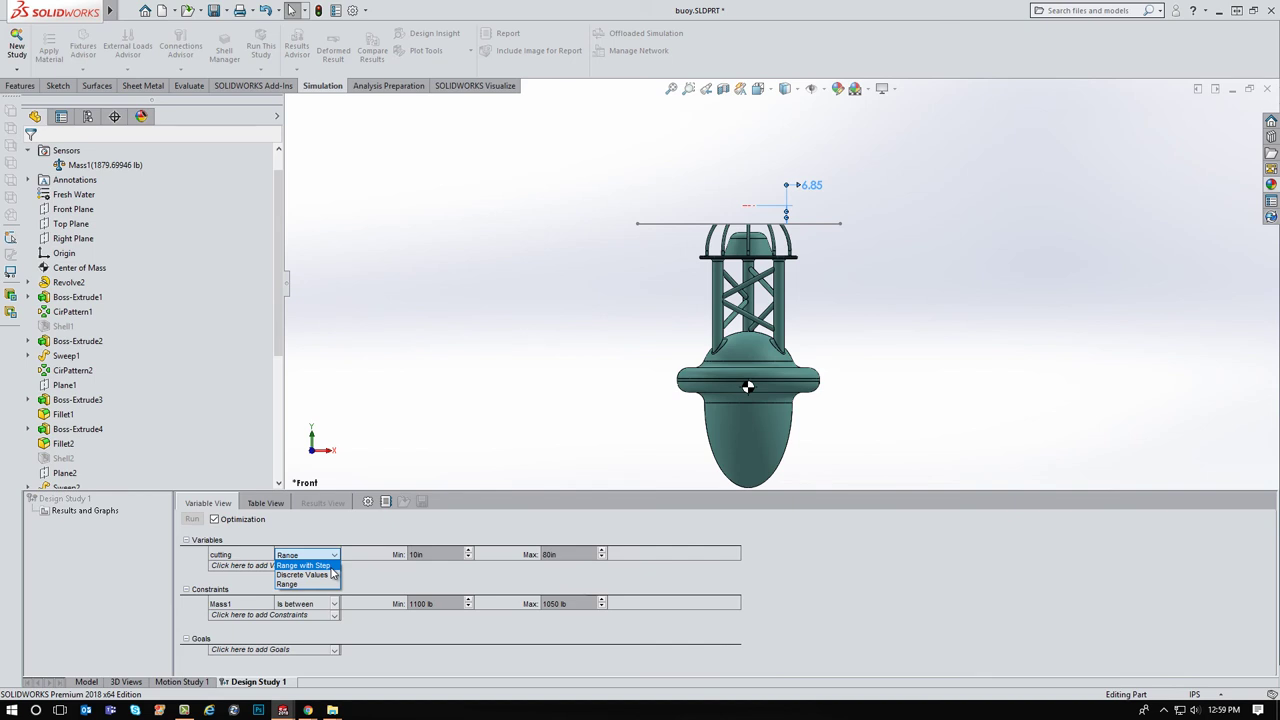
{"action": "left_click", "coordinate": [318, 566]}
{"action": "double_click", "coordinate": [716, 556]}
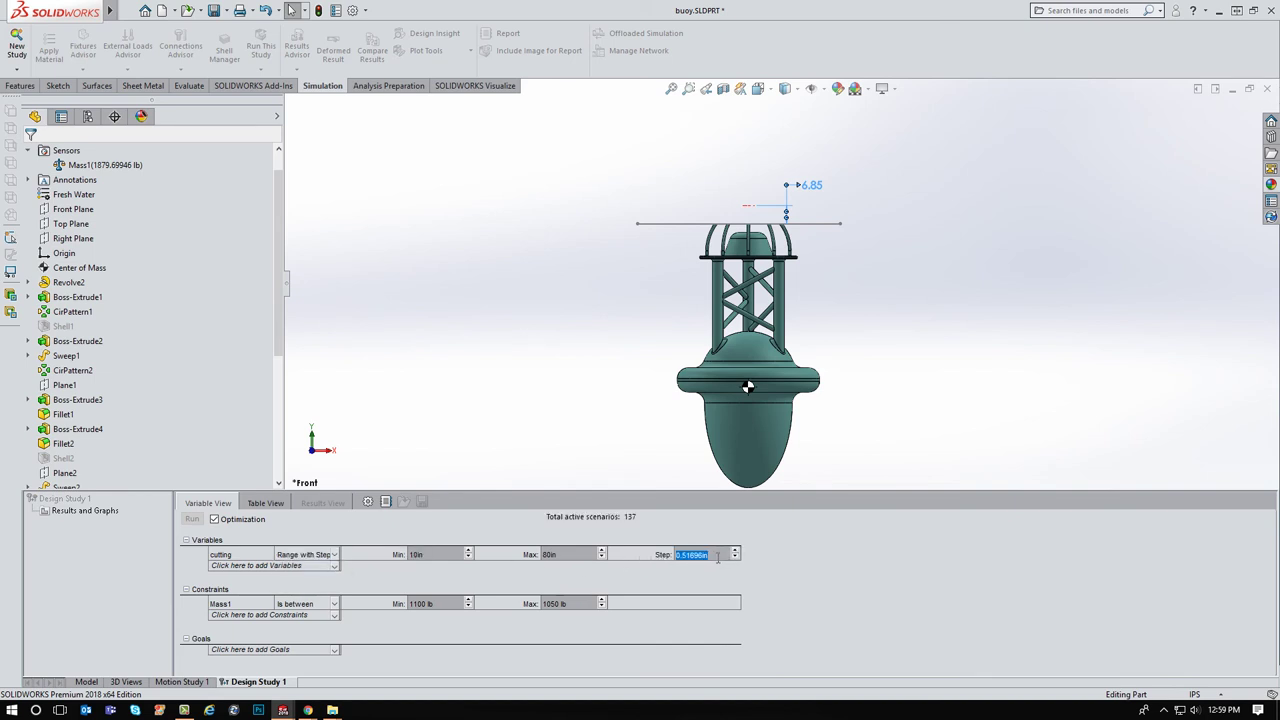
{"action": "key", "text": "BackSpace"}
{"action": "key", "text": "Return"}
Disable Optimization and run all 281 scenarios
{"action": "left_click", "coordinate": [214, 519]}
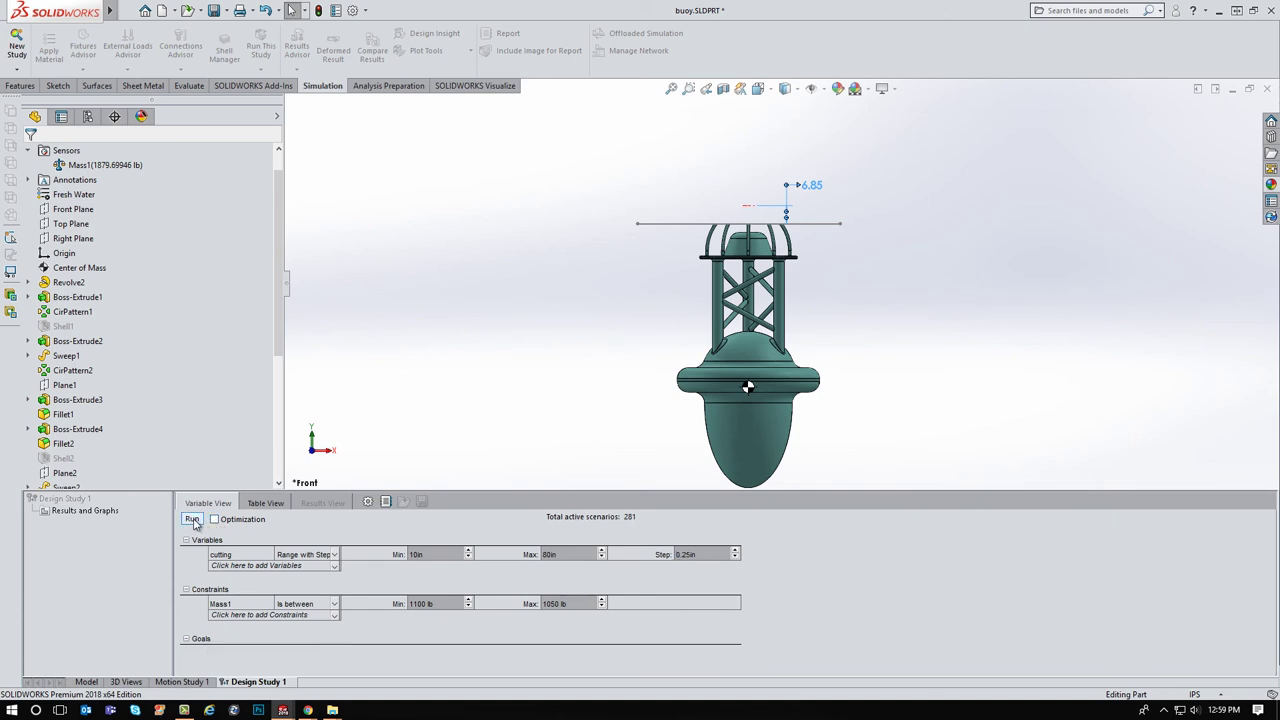
{"action": "left_click", "coordinate": [192, 519]}
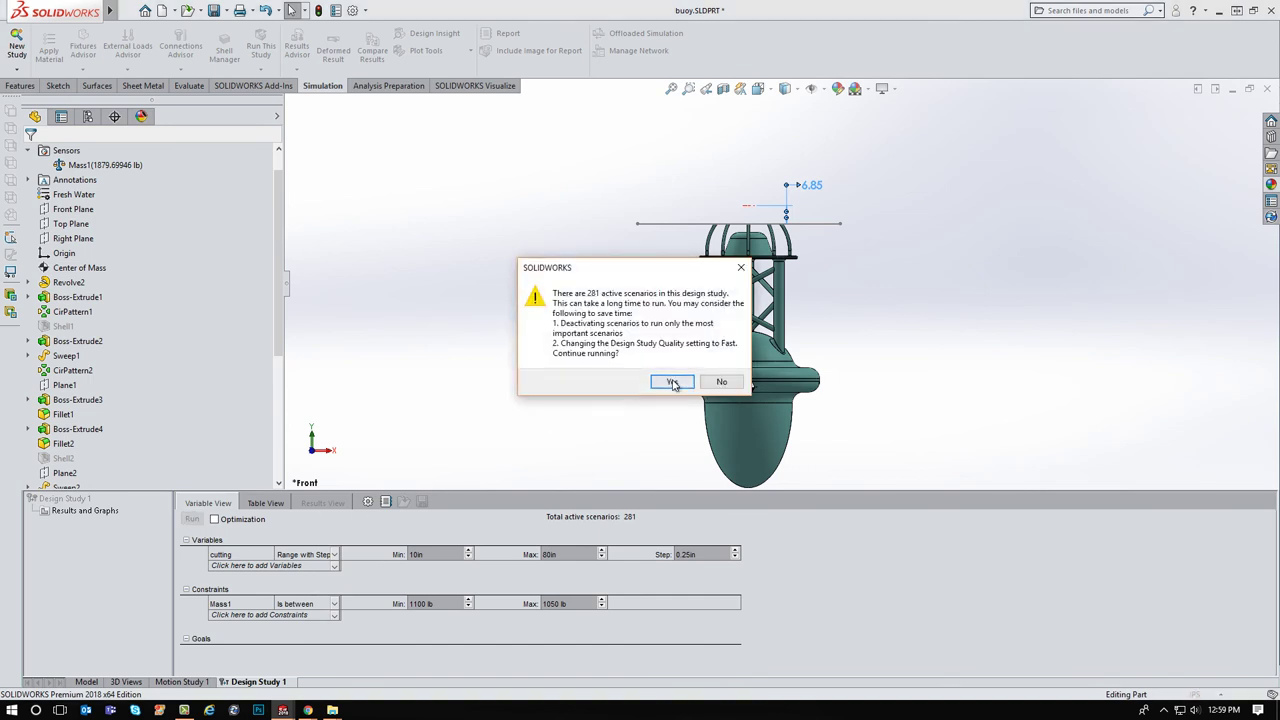
{"action": "left_click", "coordinate": [673, 383]}
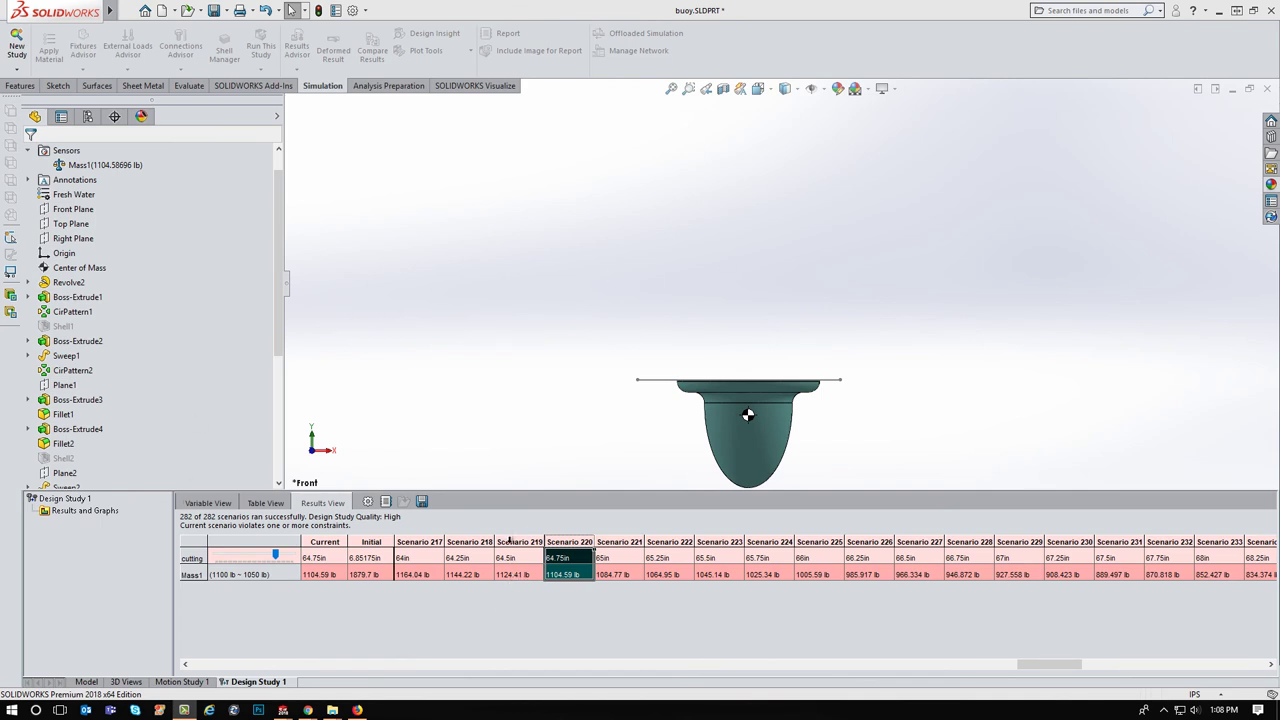
Apply Scenario 220, then Scenario 221 (65 in cut, 1084.77 lb) to the model
{"action": "left_click", "coordinate": [568, 541]}
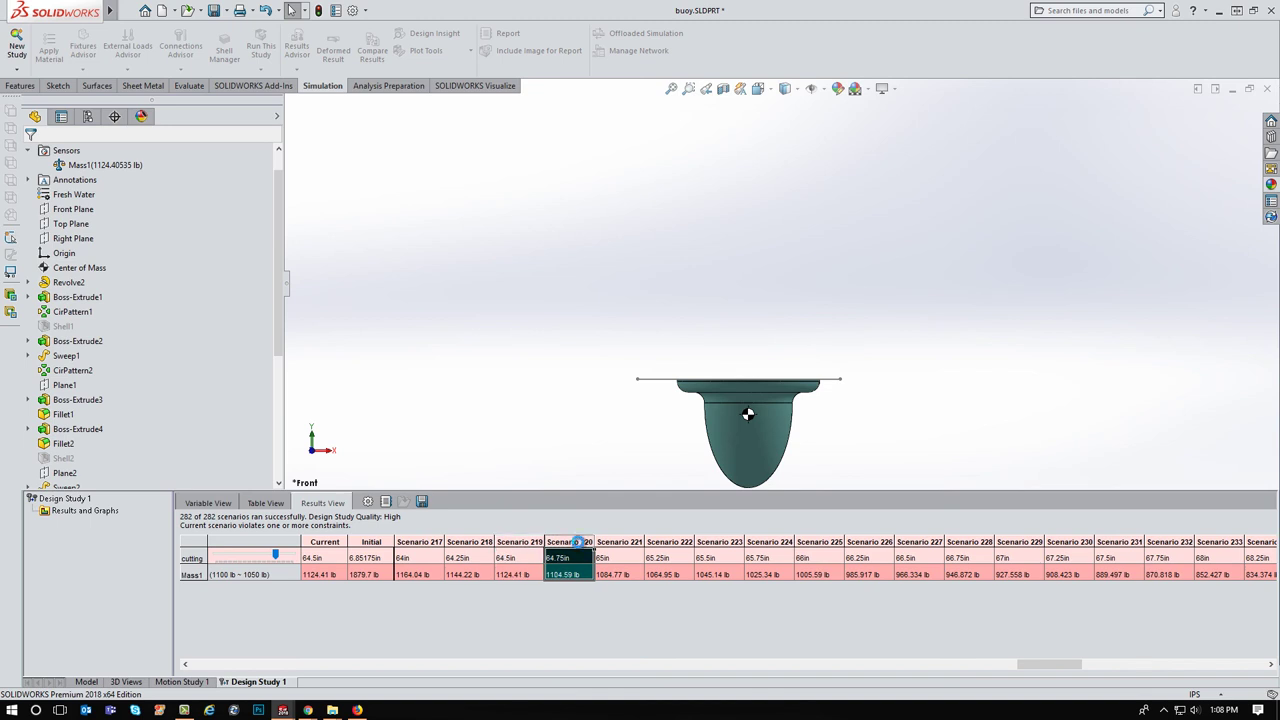
{"action": "left_click", "coordinate": [638, 541]}
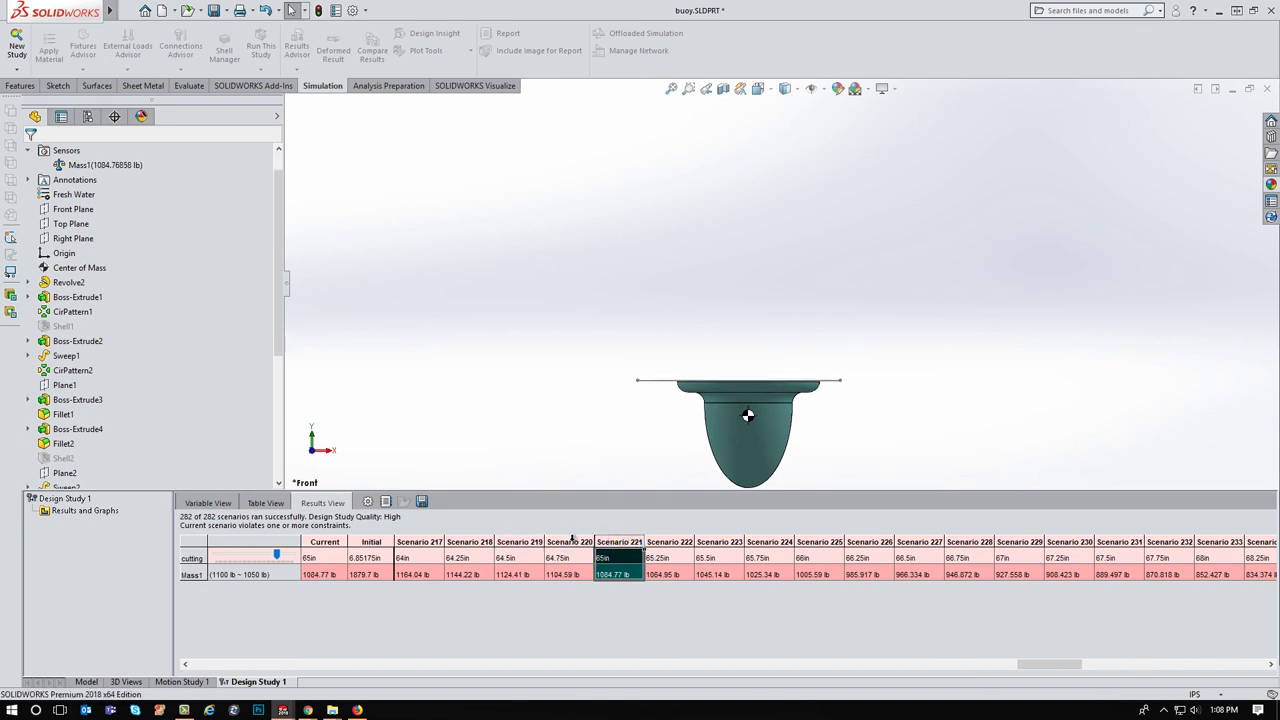